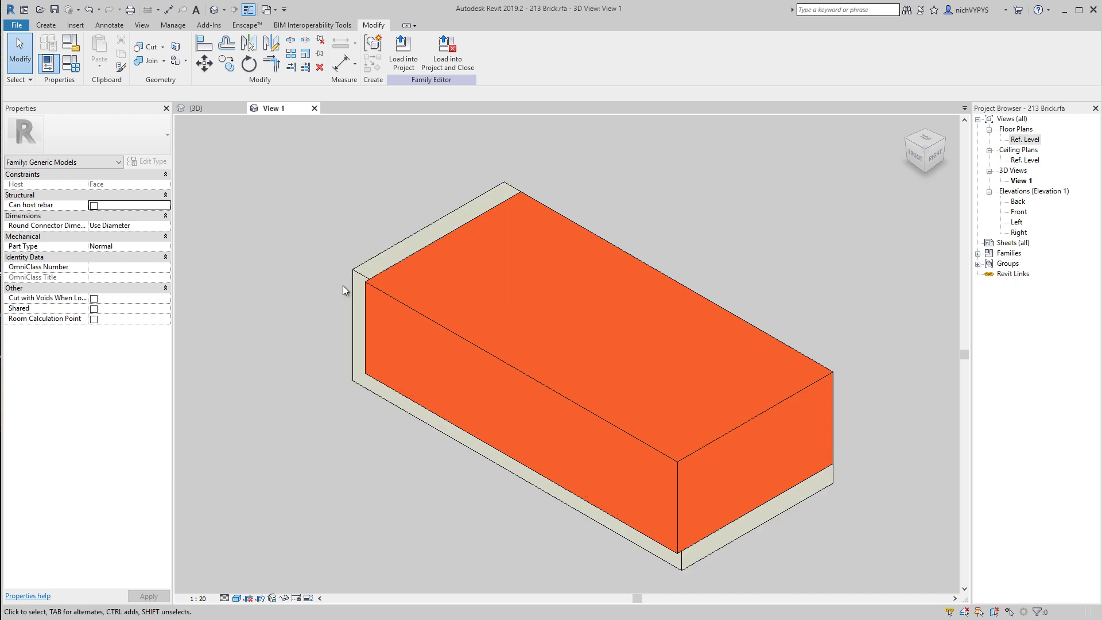
Select the mortar joint sweep under the brick to show its Joint material in Properties.
left_click(431, 249)
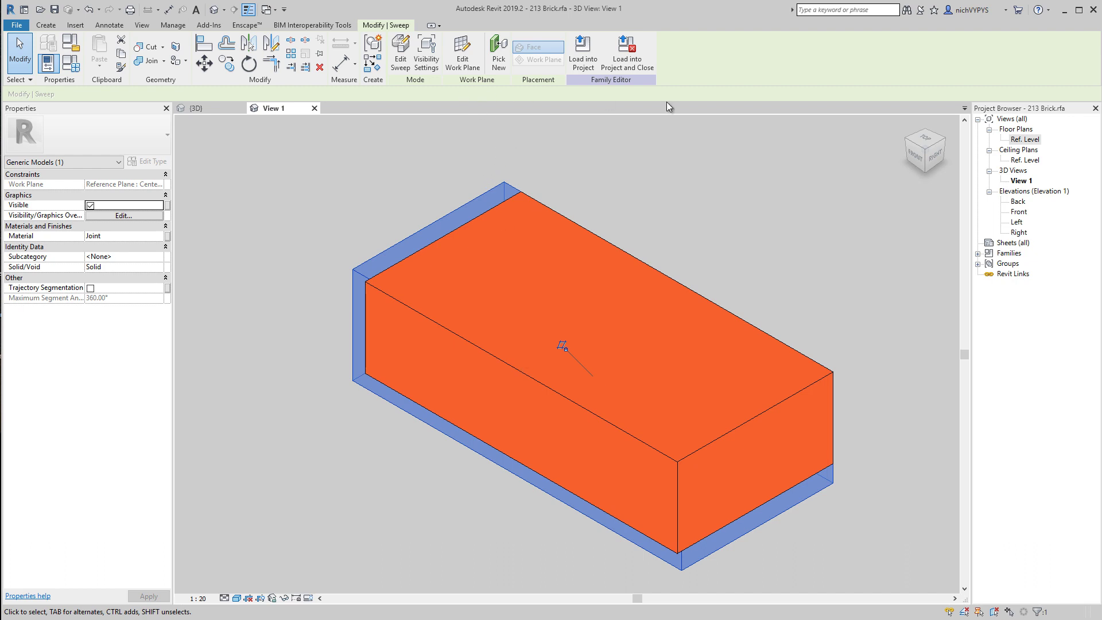
Open the Ref. Level plan and inspect the brick extrusion and joint sweep.
double_click(1025, 139)
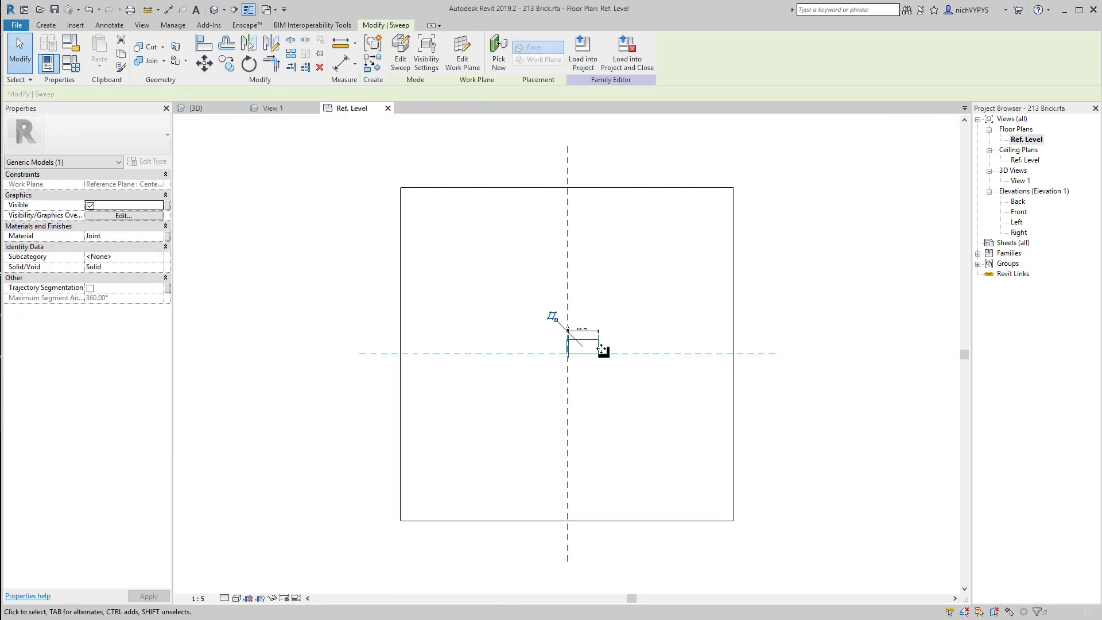
scroll(583, 322, "up", 3)
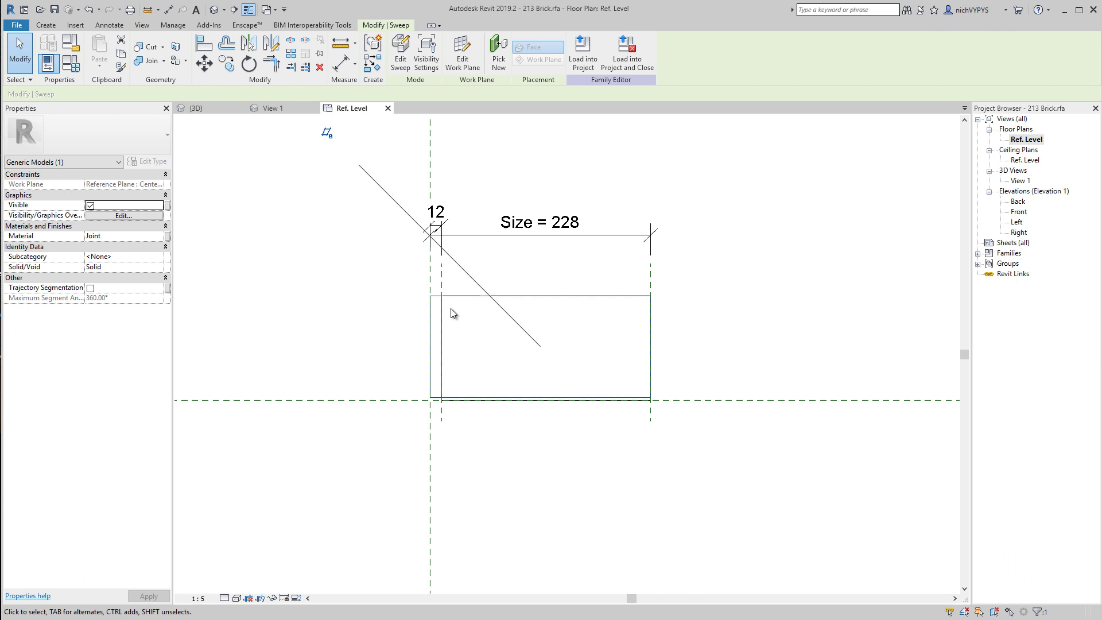
scroll(470, 416, "up", 3)
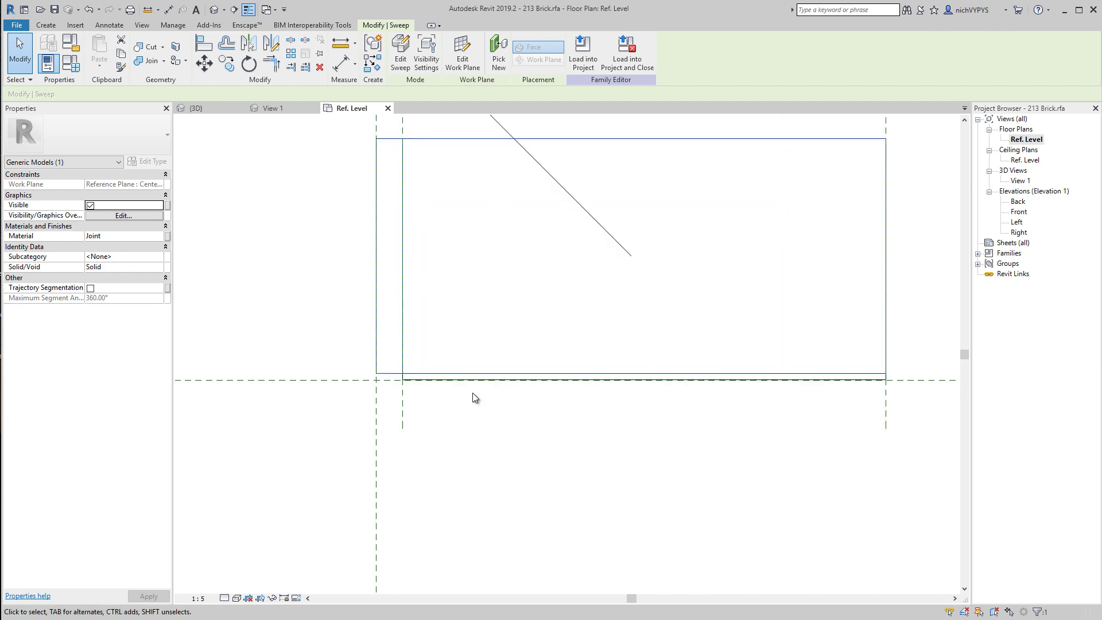
left_click(471, 381)
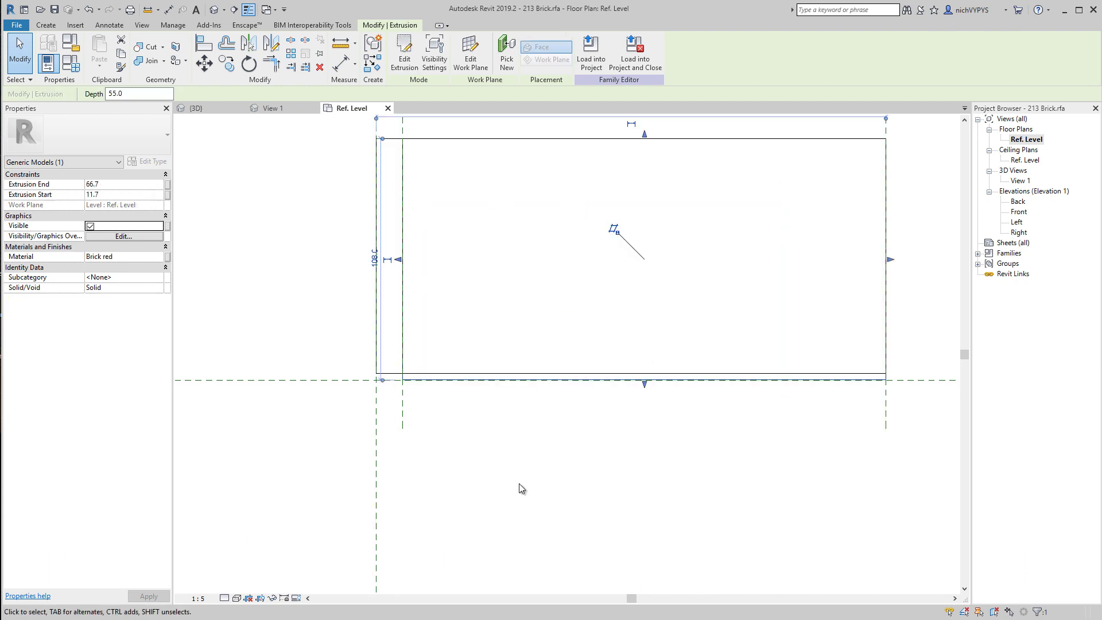
scroll(518, 483, "down", 2)
left_click(433, 421)
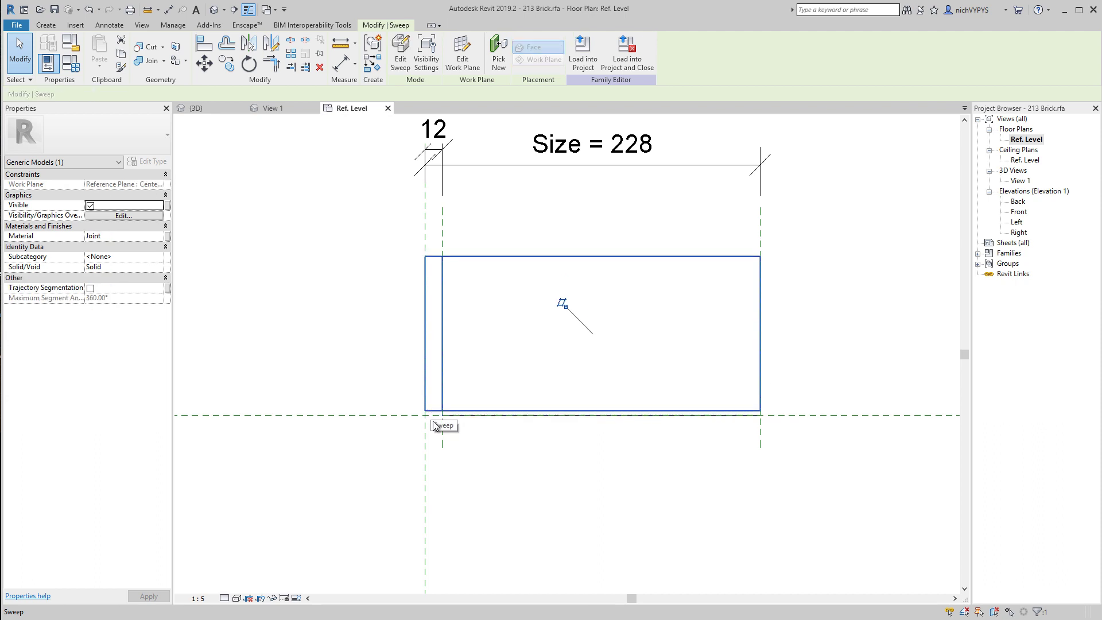
Return to 3D View 1 and orbit the brick to a lower front angle.
double_click(1020, 181)
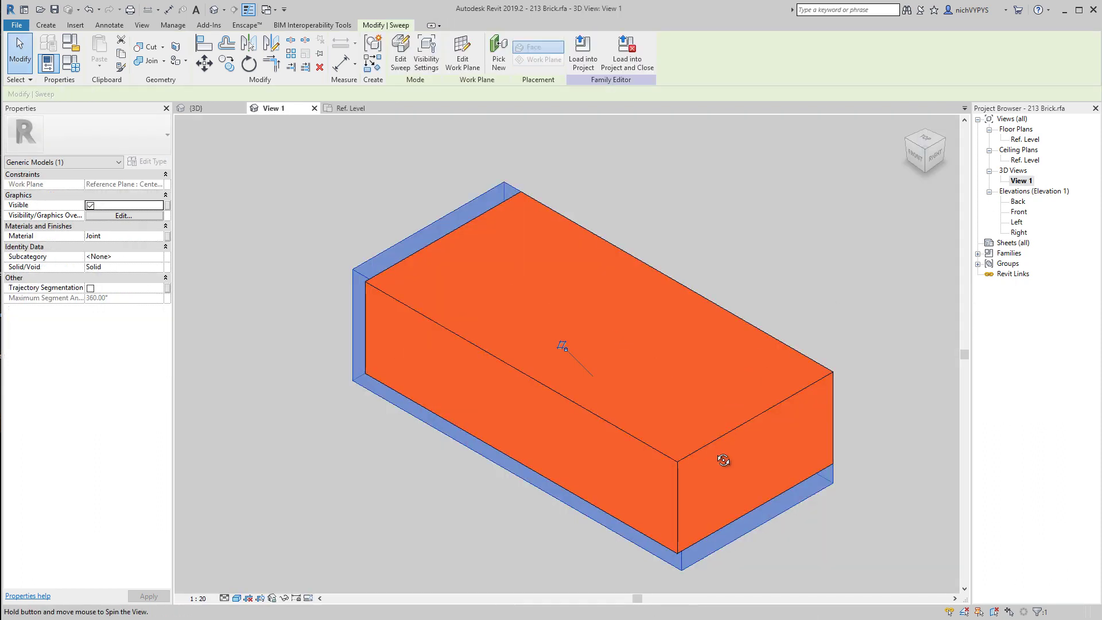
middle_click_drag(723, 460, 790, 404, "shift")
left_click(866, 504)
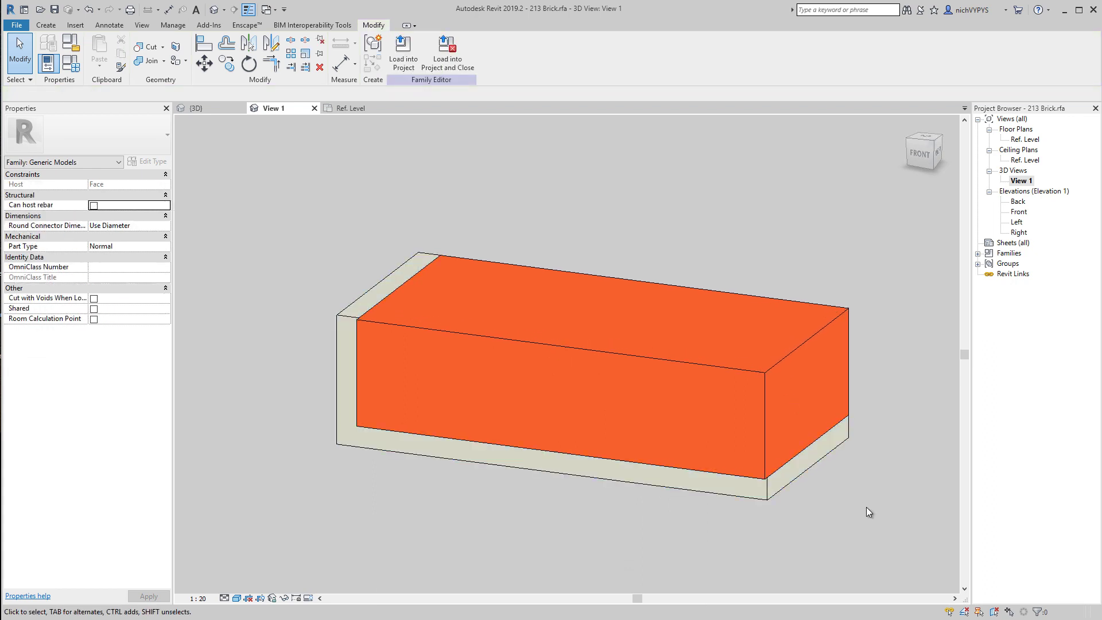
left_click(16, 26)
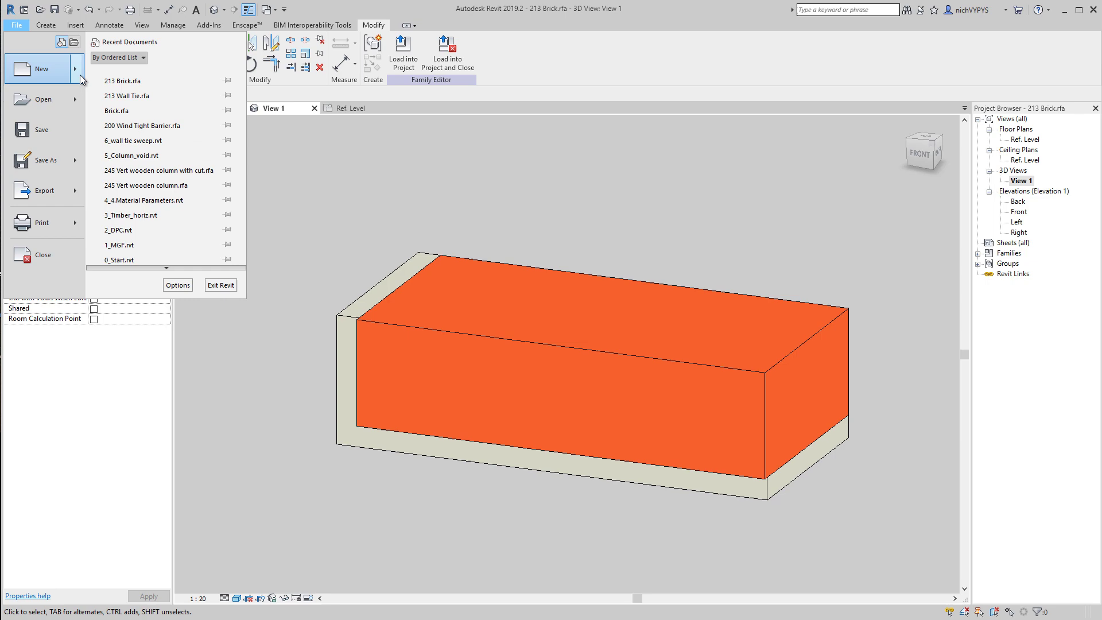
left_click(377, 129)
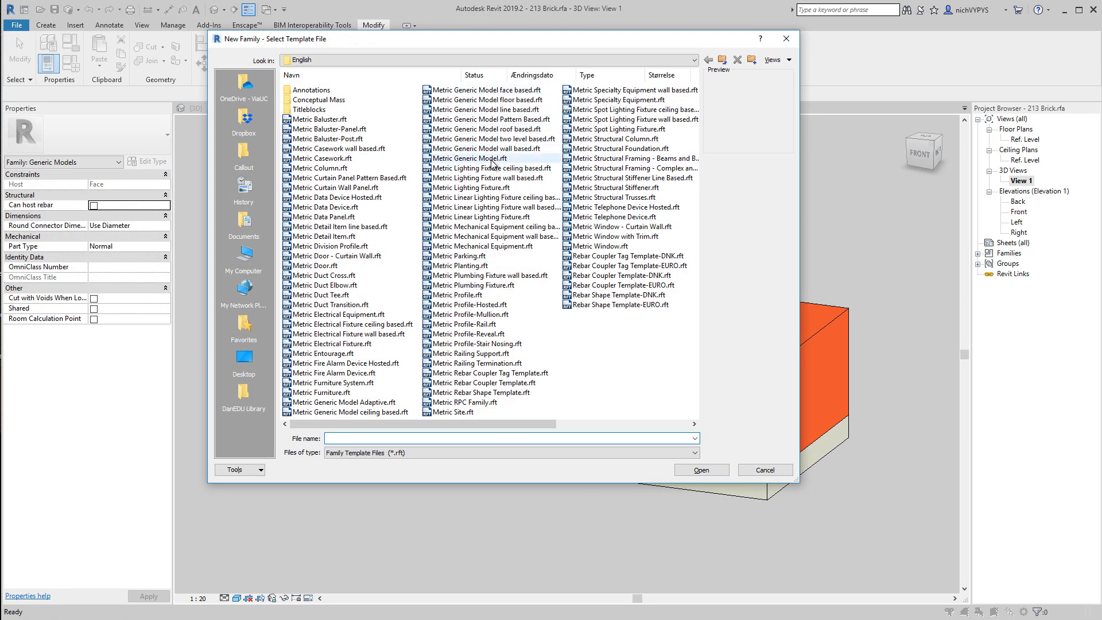
left_click(492, 159)
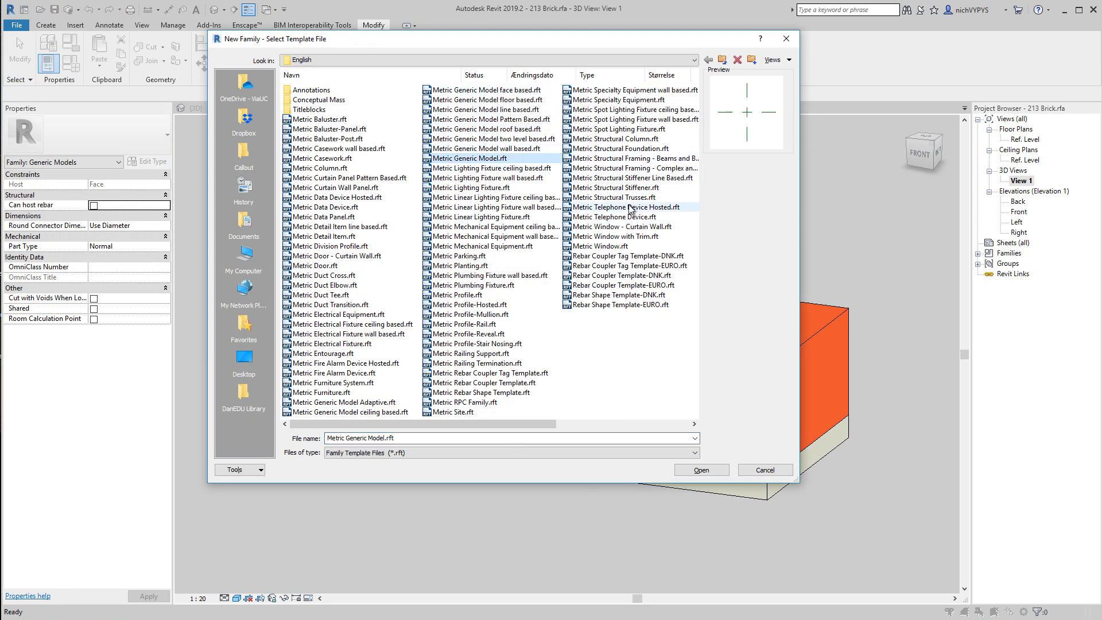
left_click(701, 469)
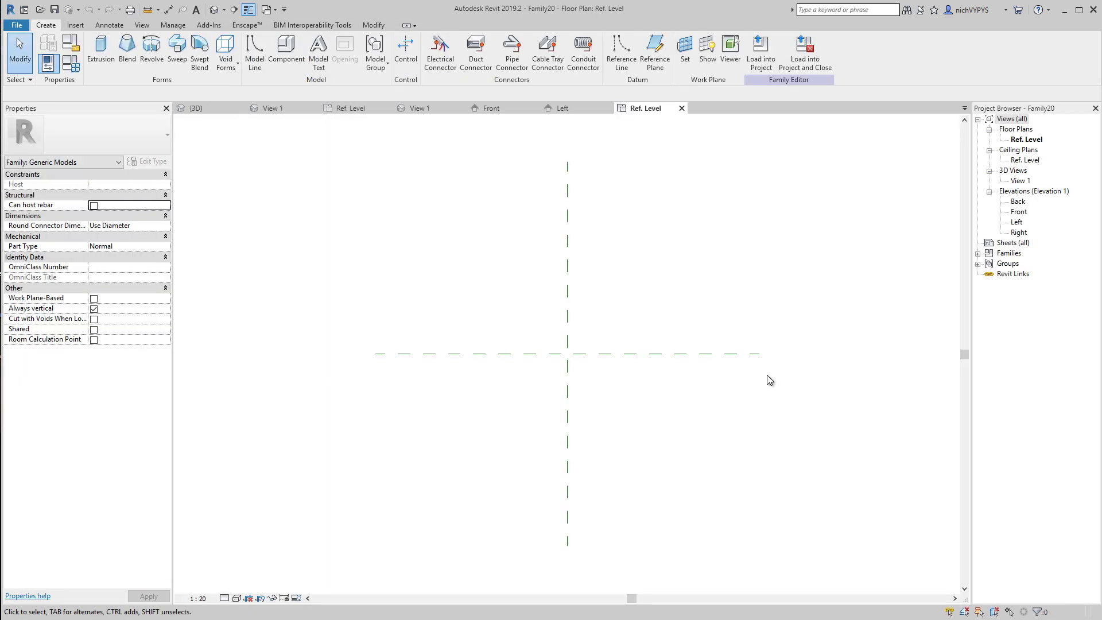
left_click(683, 108)
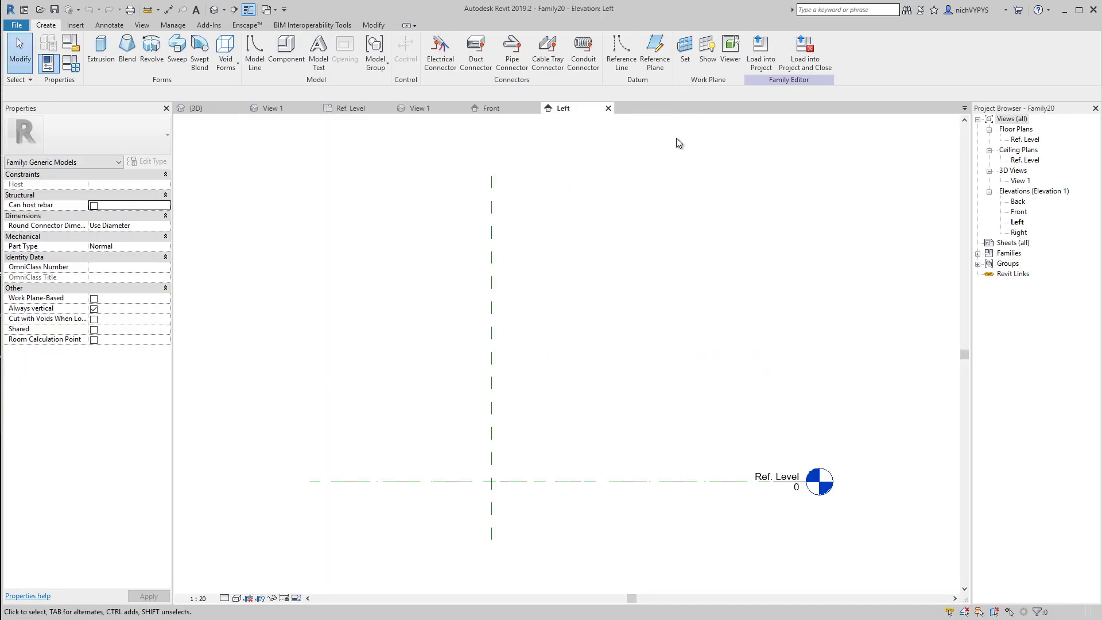
left_click(607, 108)
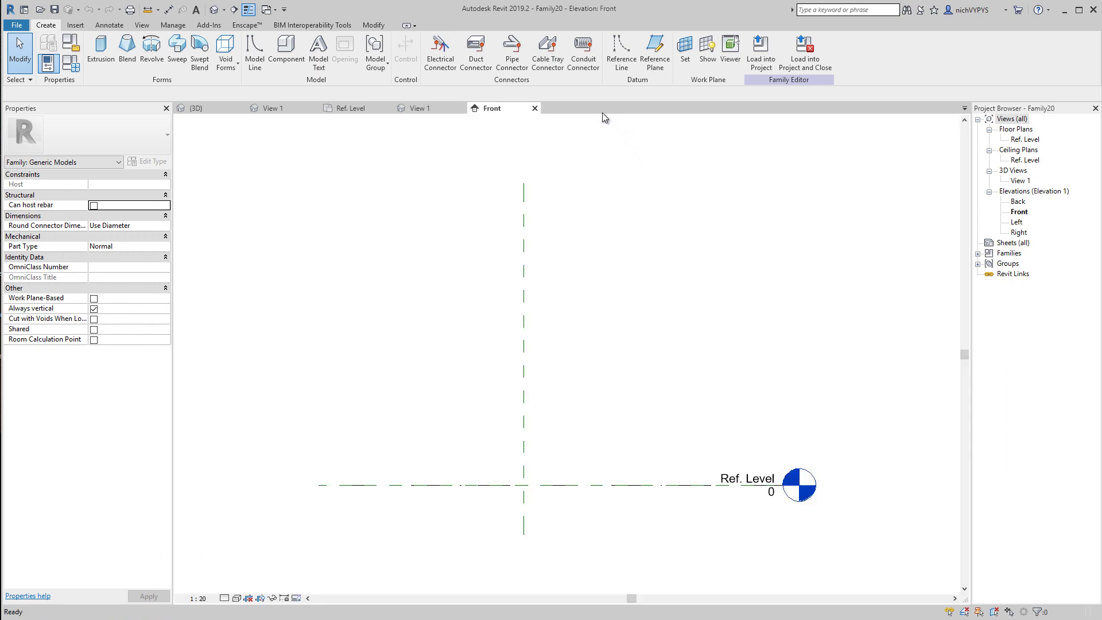
left_click(534, 108)
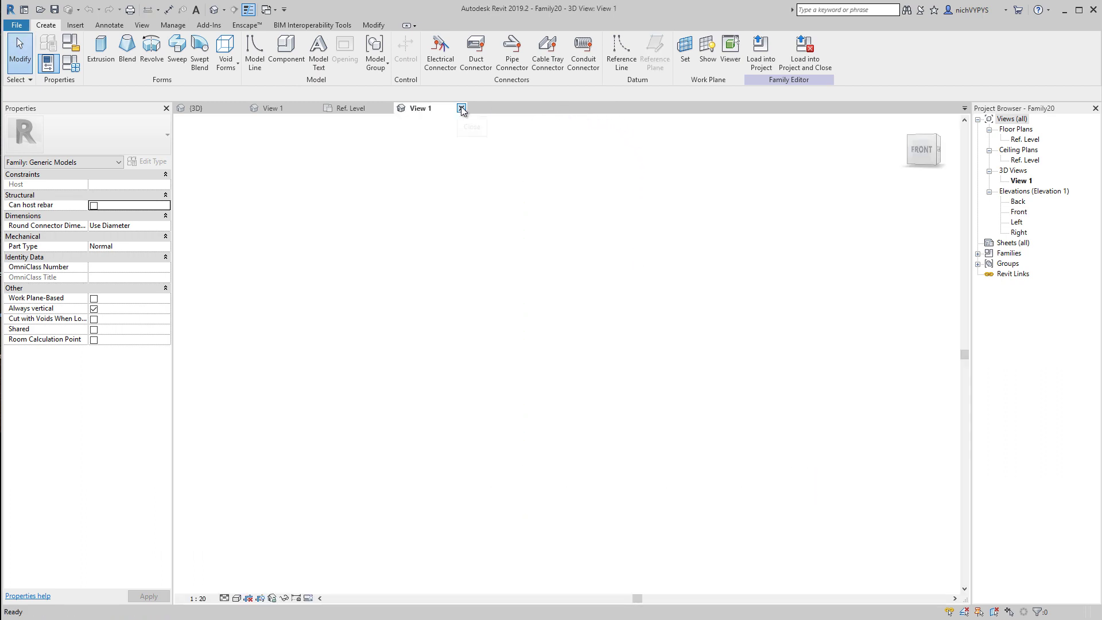
left_click(460, 108)
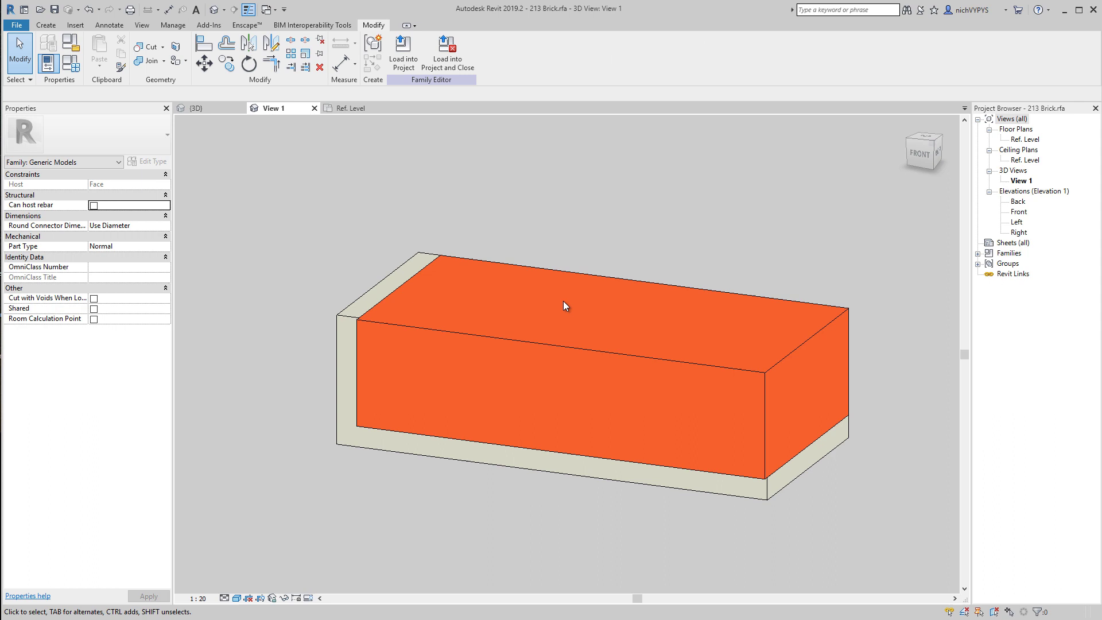
Close the 213 Brick family's View 1 and Ref. Level views, returning to 7_Brick.rvt.
middle_click_drag(563, 301, 546, 346)
scroll(555, 304, "down", 2)
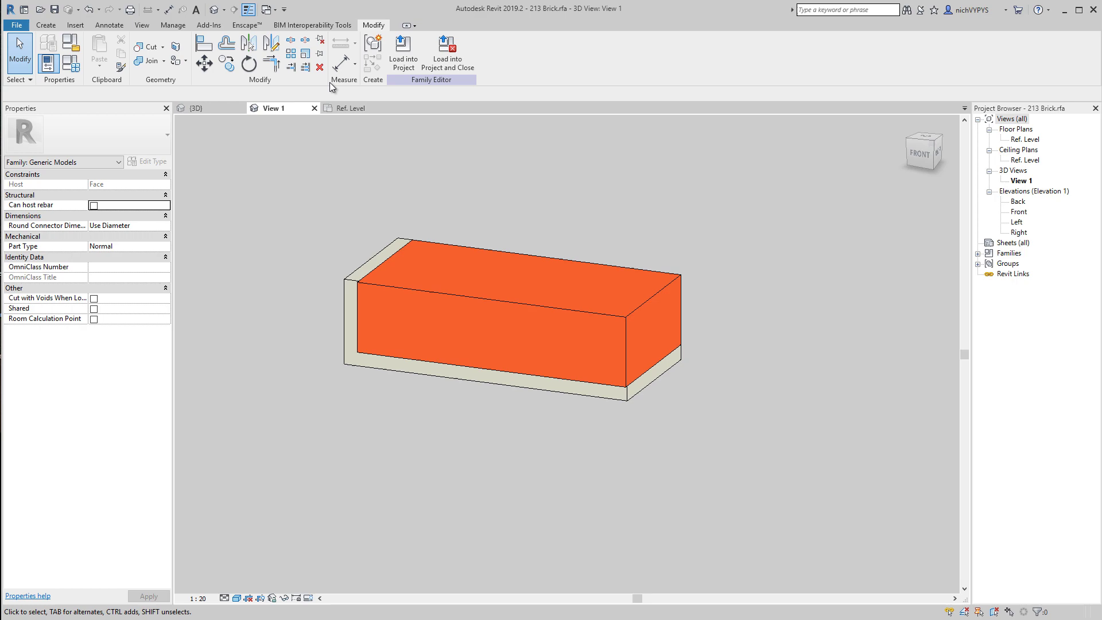
left_click(314, 109)
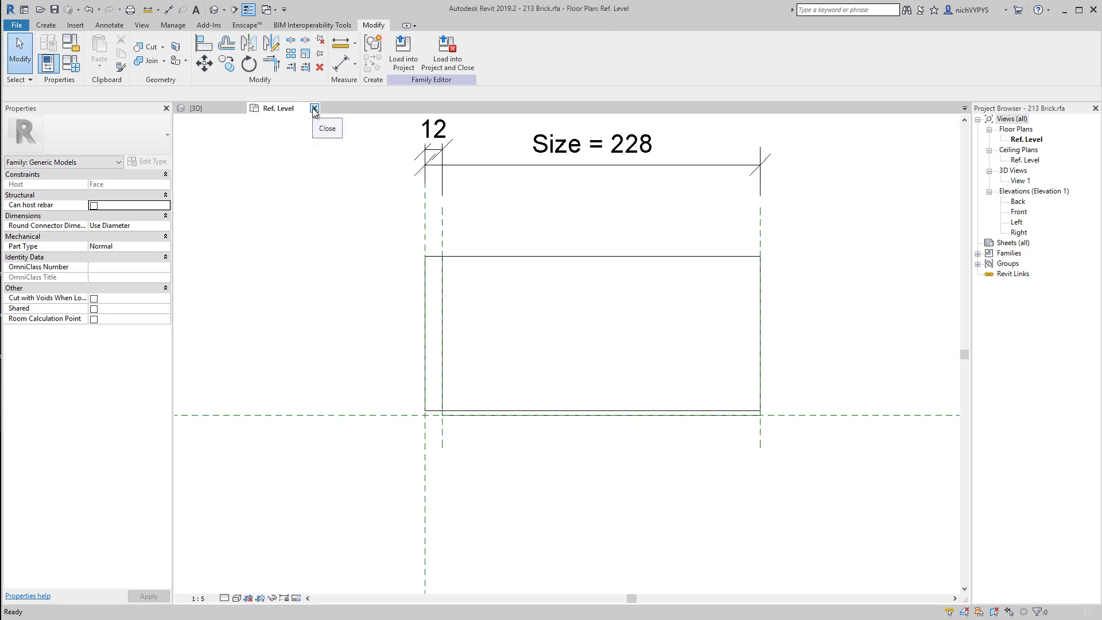
left_click(314, 108)
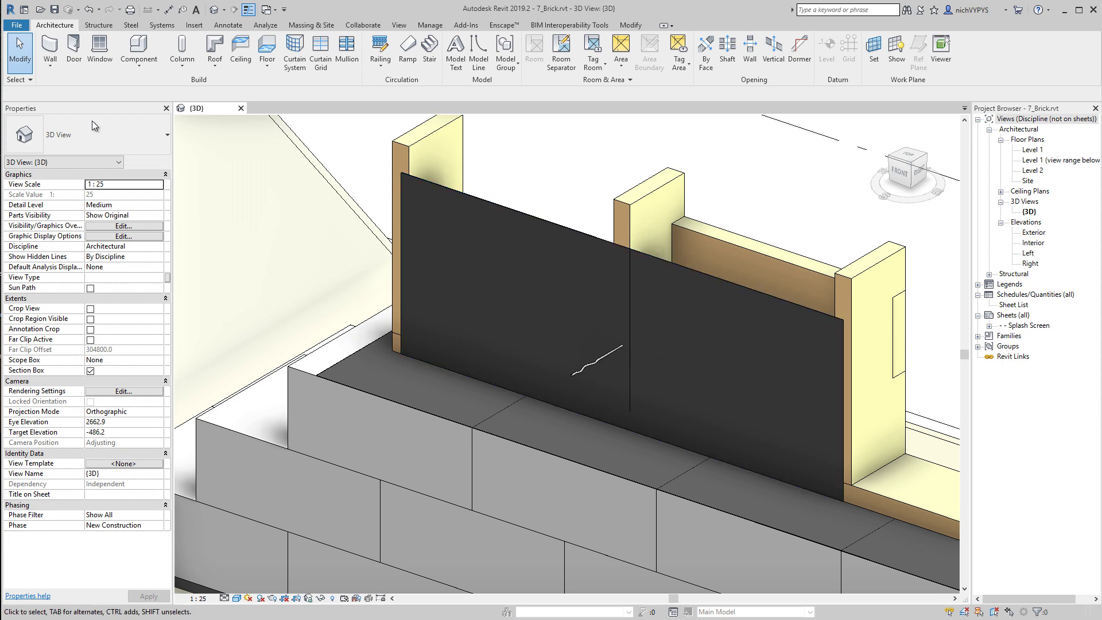
Create a new family from the Metric Generic Model line based template.
left_click(17, 25)
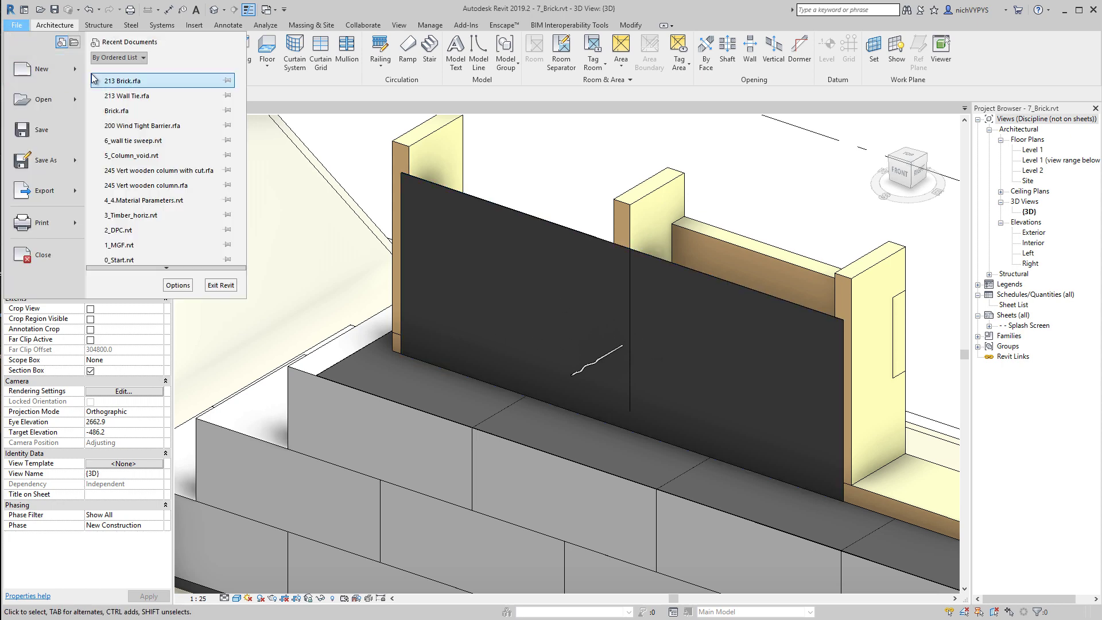
mouse_move(43, 69)
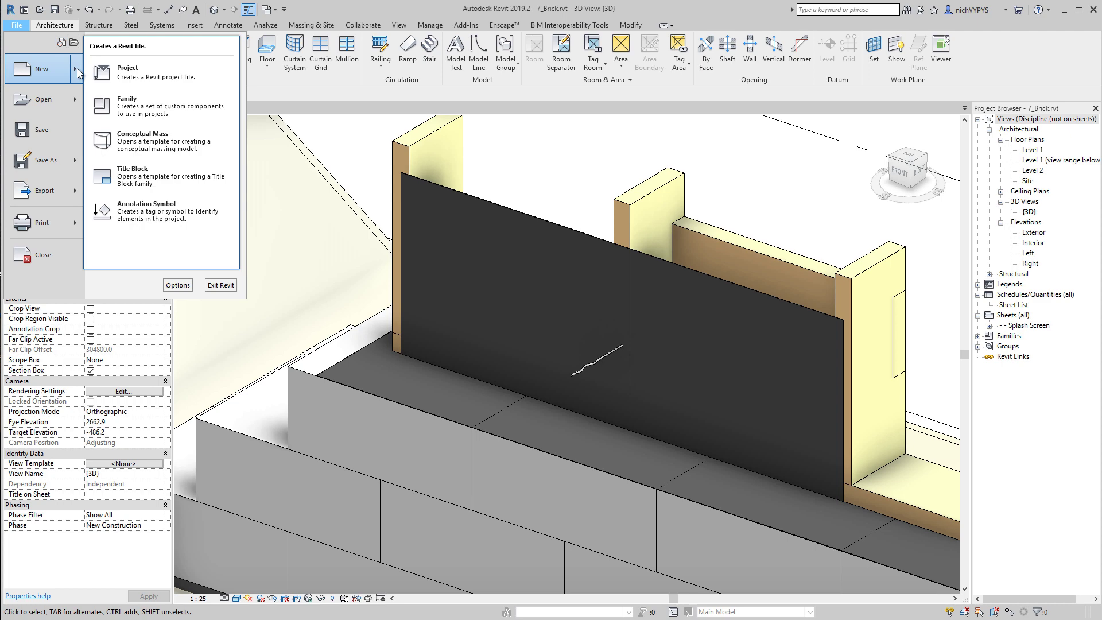
left_click(135, 105)
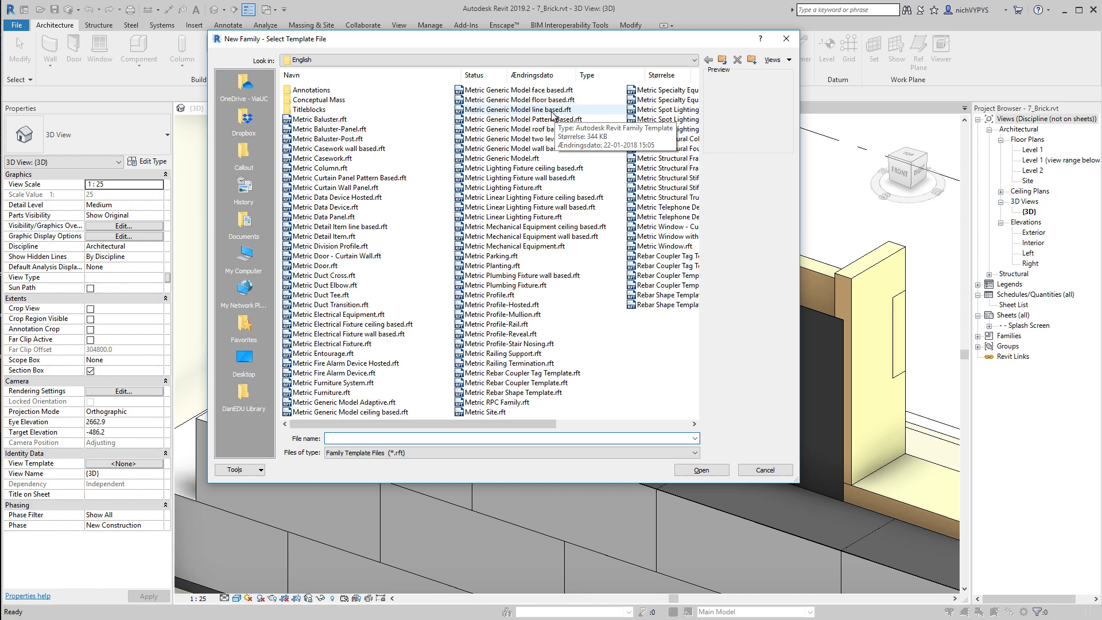
left_click(549, 110)
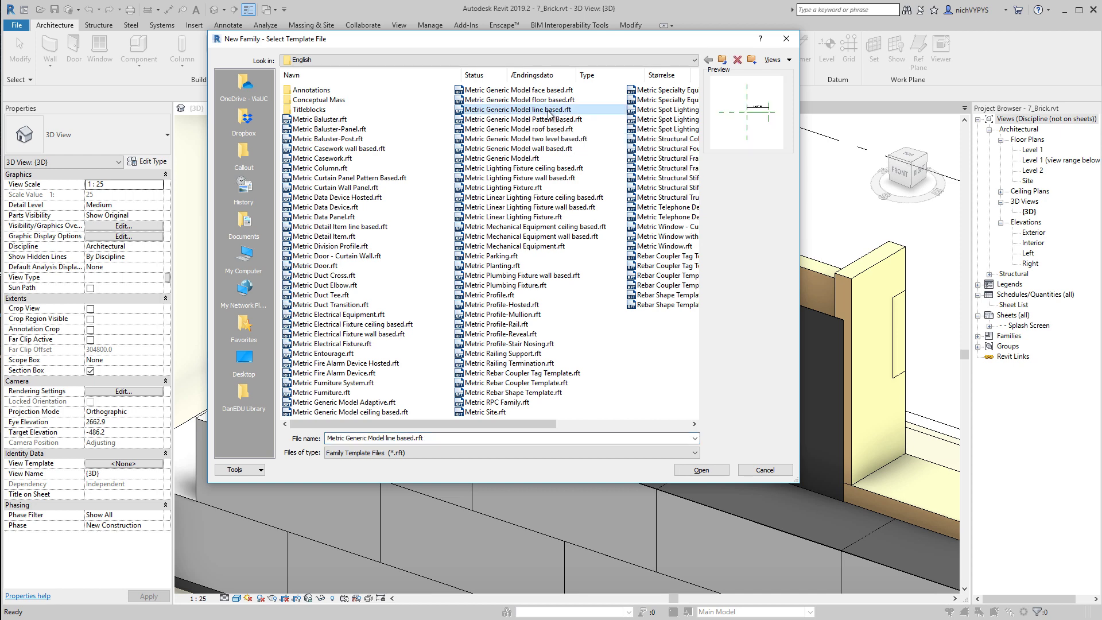
left_click(716, 470)
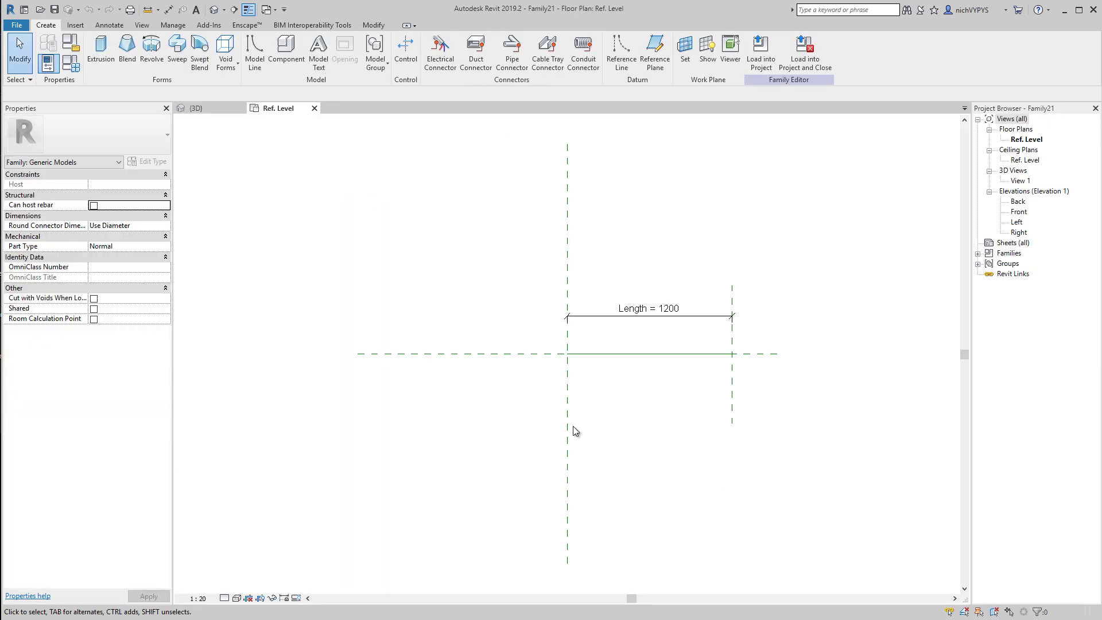
Load the 213 Brick family and start placing the 213 Brick 240 component.
left_click(75, 25)
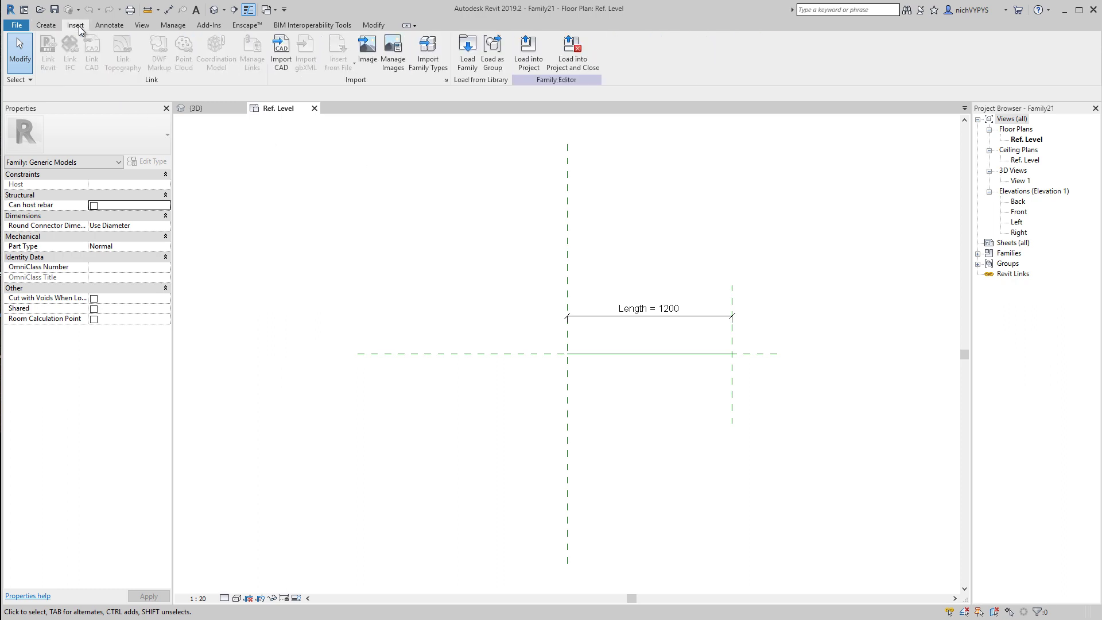
left_click(461, 70)
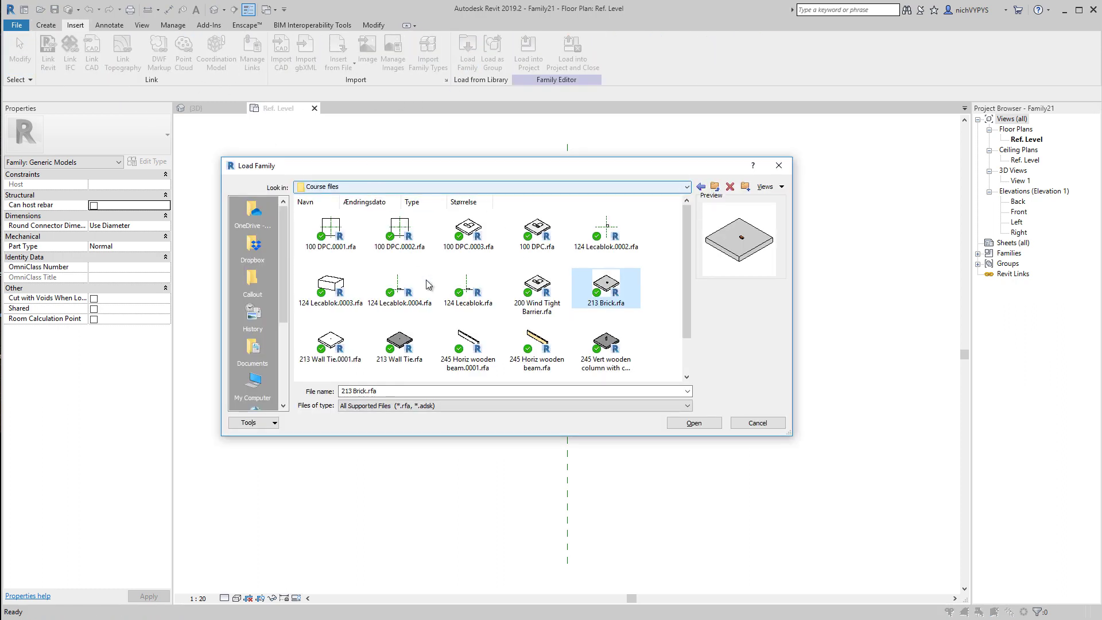
left_click(693, 424)
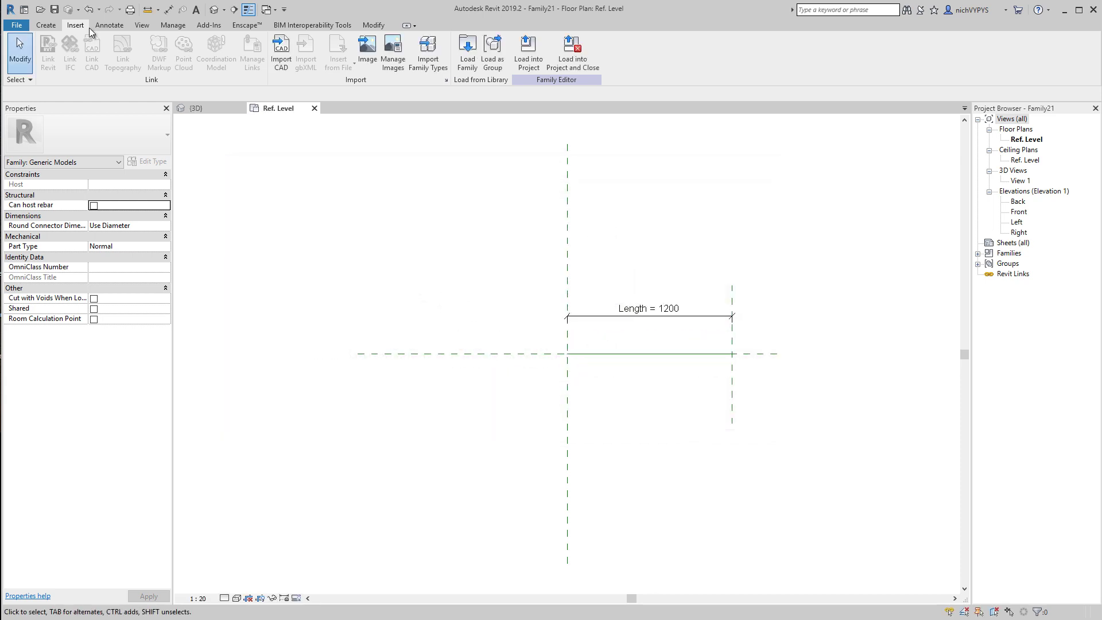
left_click(46, 25)
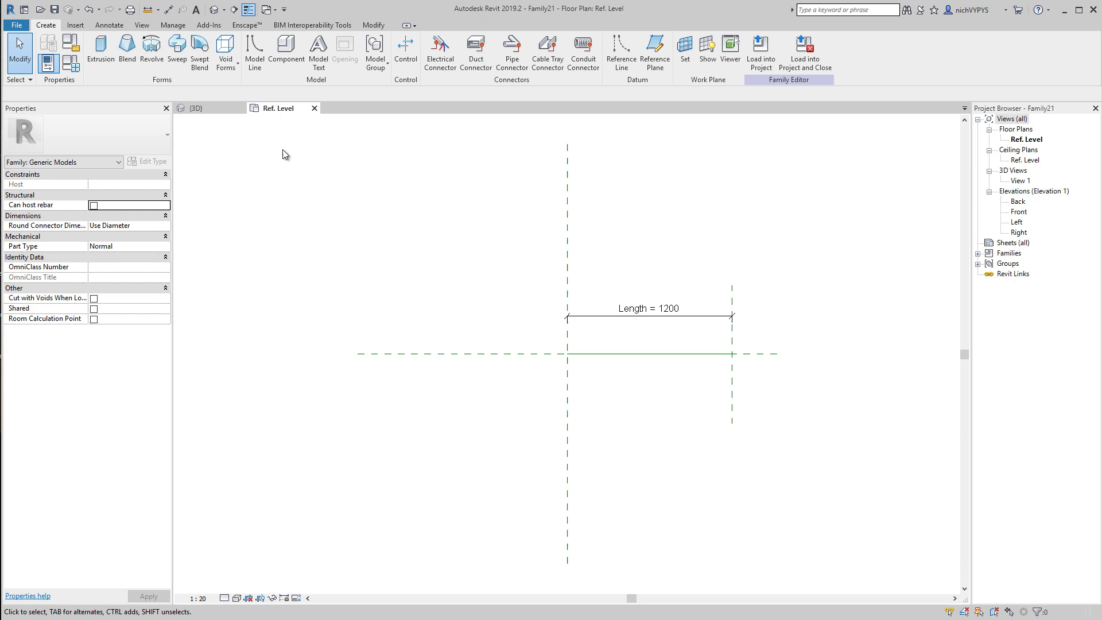
left_click(285, 48)
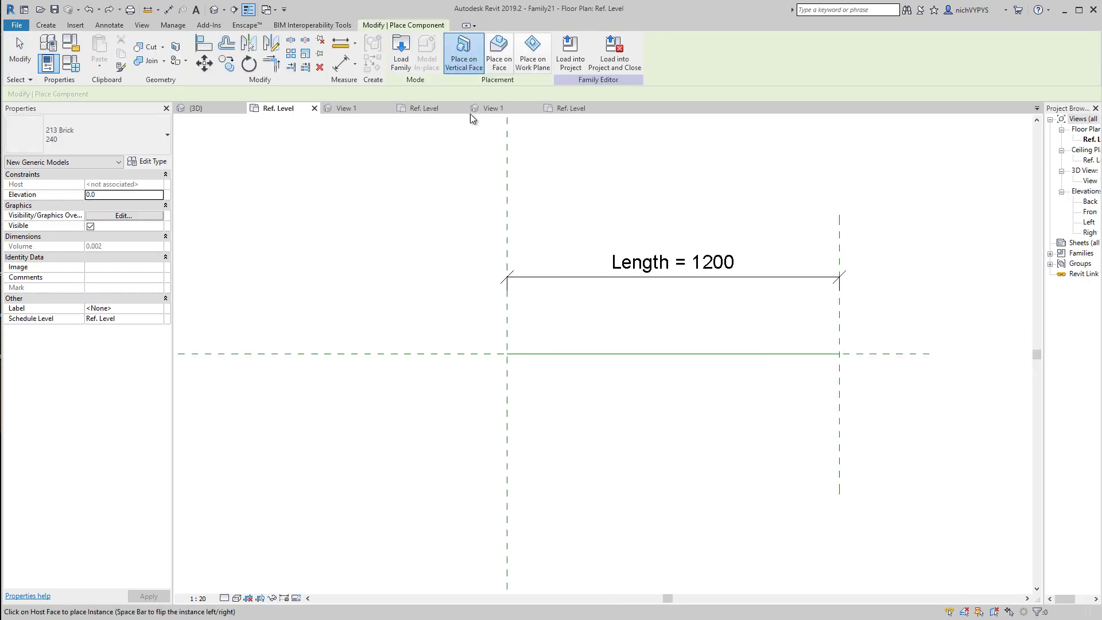
Place one 213 Brick 240 on the work plane near the reference planes' intersection.
left_click(539, 63)
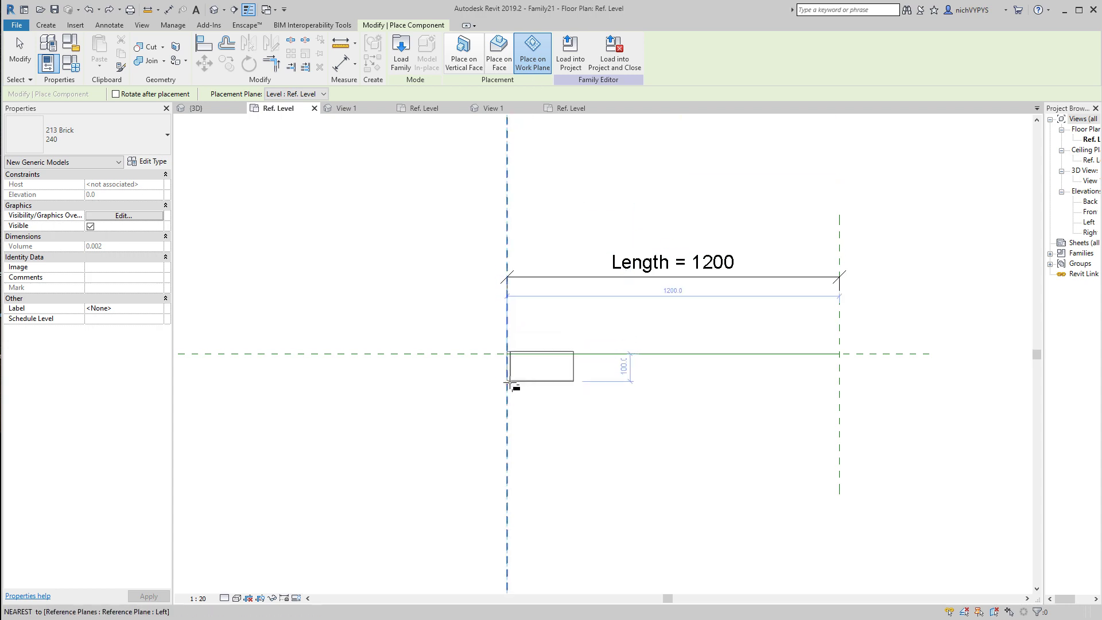
left_click(522, 387)
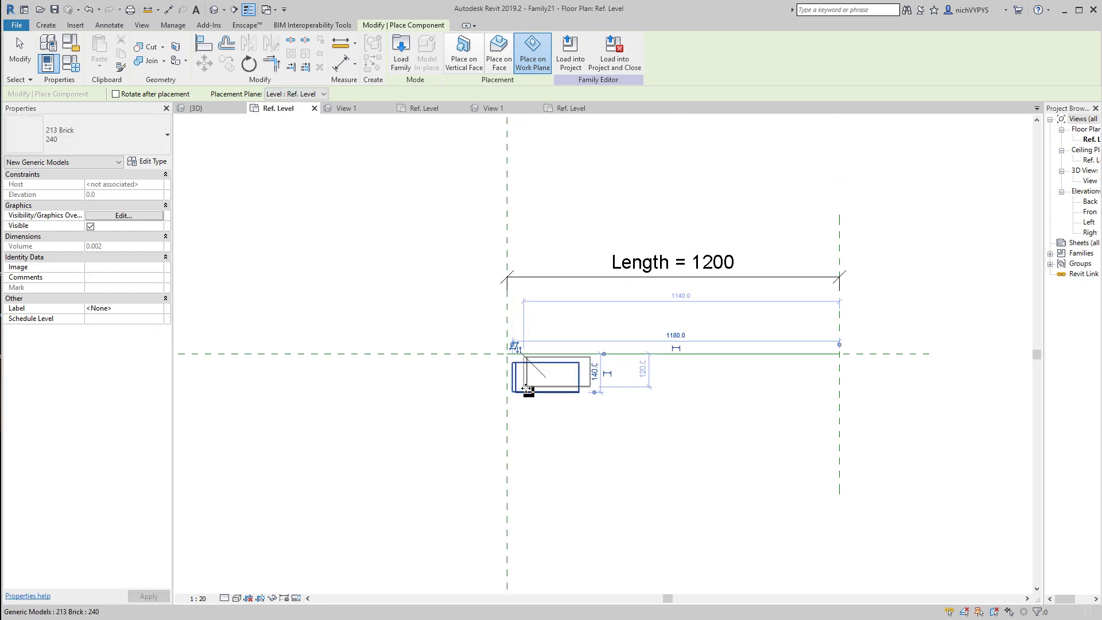
key("Escape")
key("Escape")
scroll(526, 392, "up", 4)
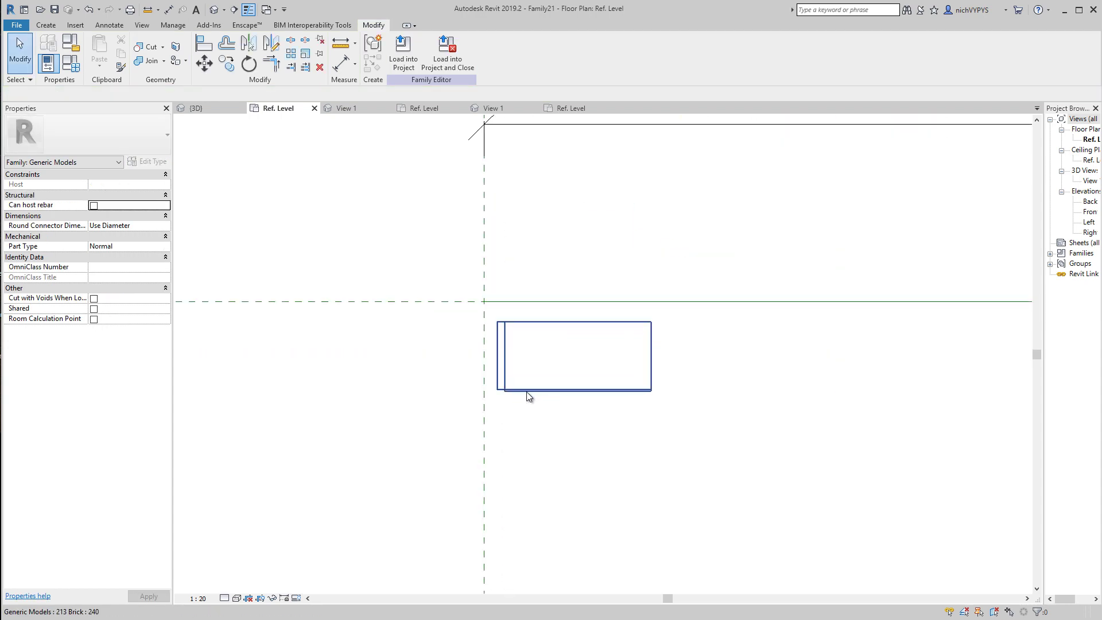
left_click(547, 412)
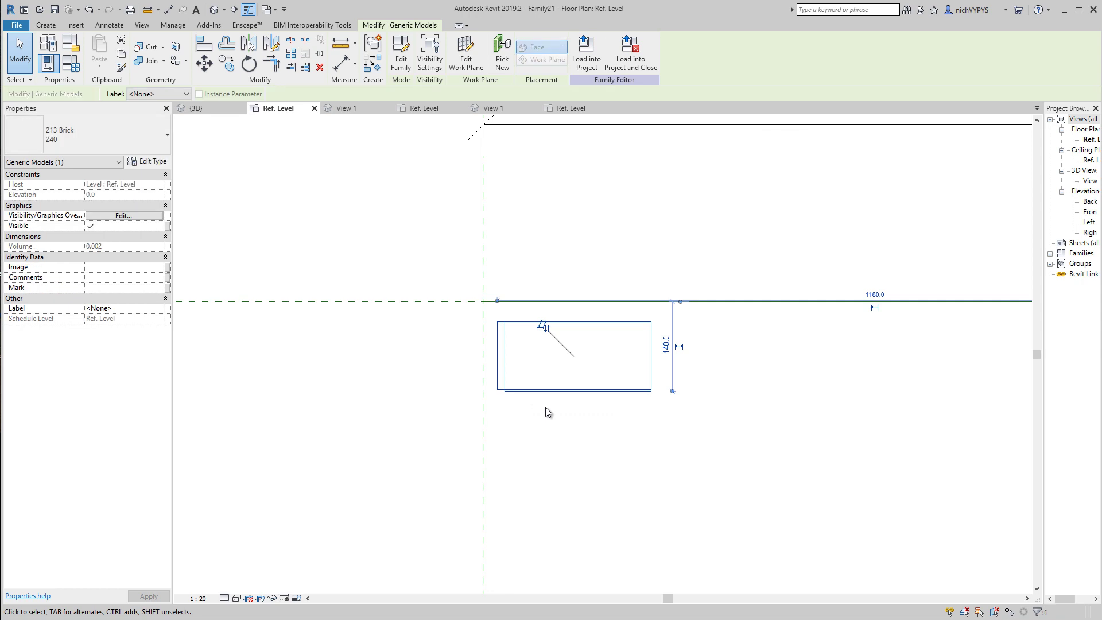
Align and lock the brick's left and top edges to the vertical and horizontal reference planes.
left_click(203, 52)
left_click(484, 364)
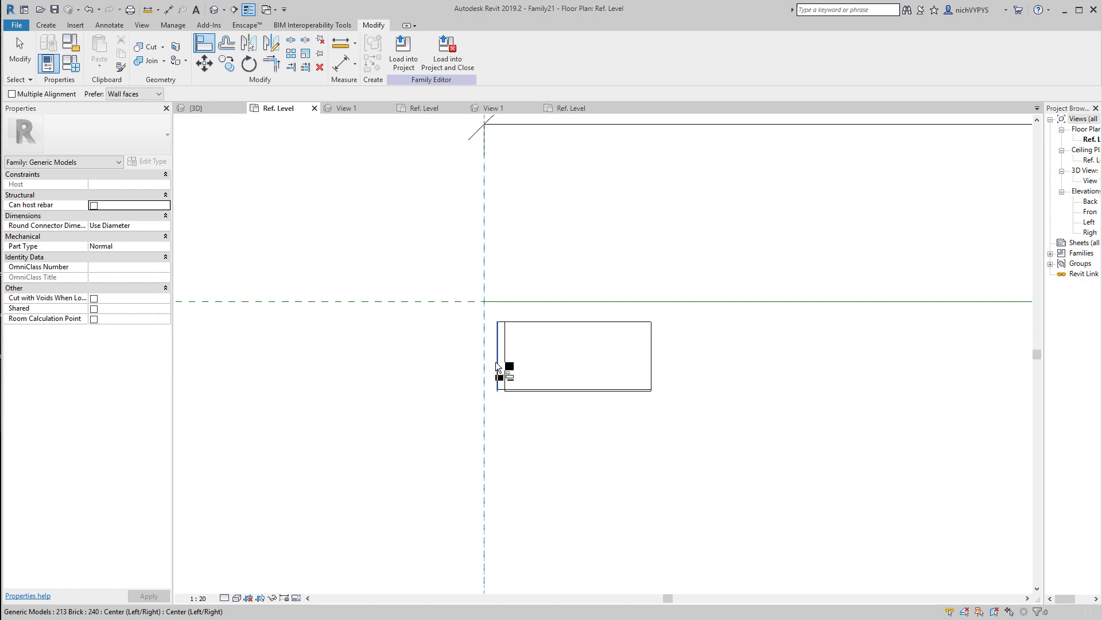
left_click(497, 365)
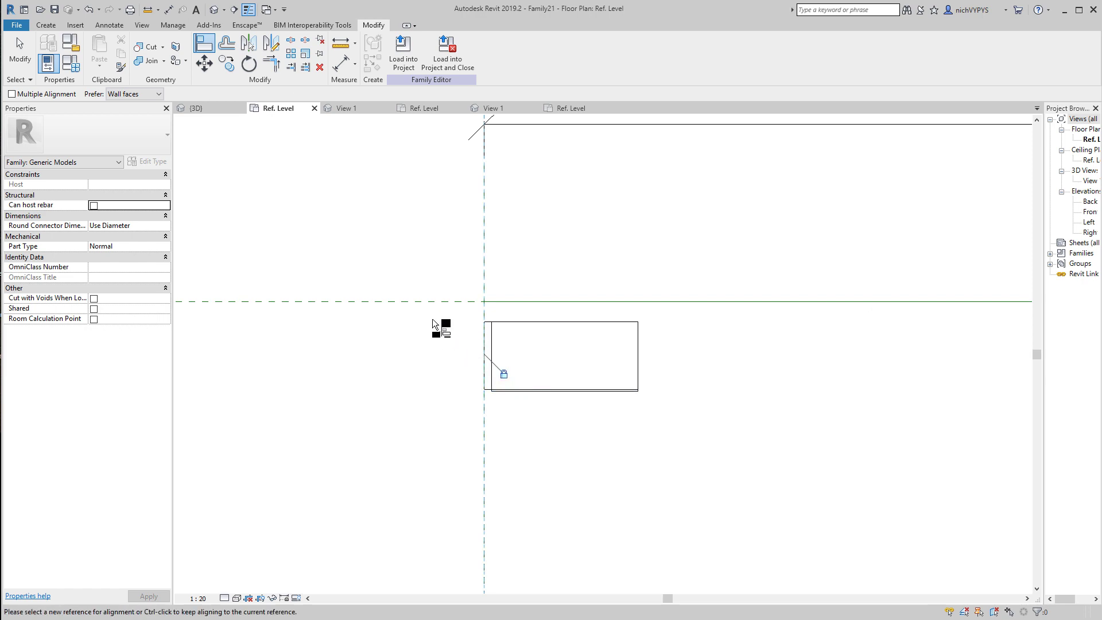
left_click(431, 301)
left_click(526, 323)
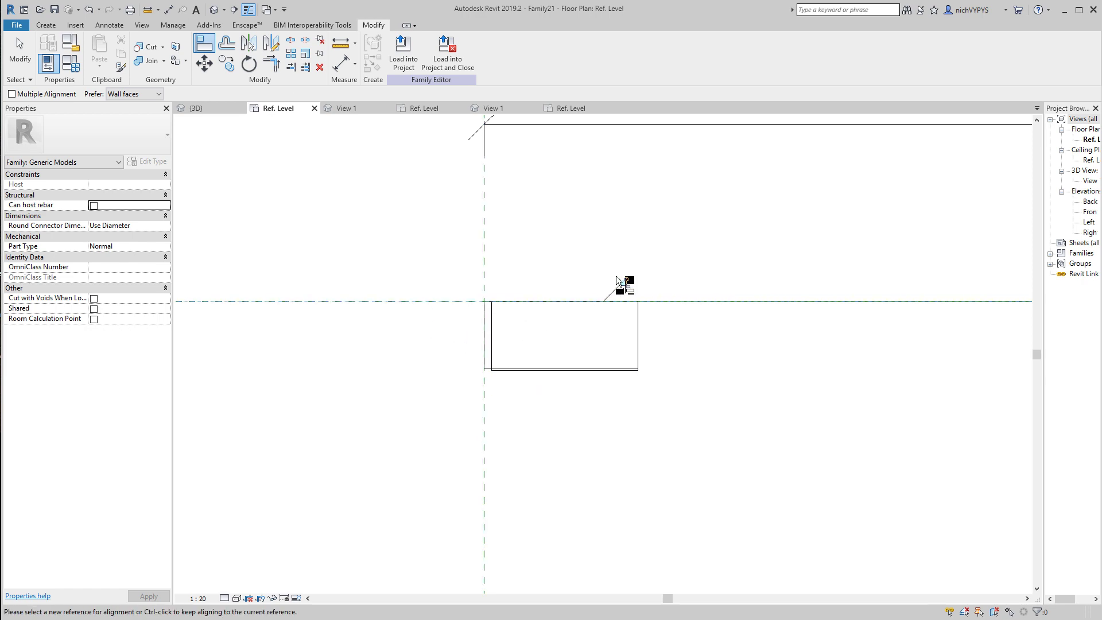
middle_click_drag(597, 381, 476, 396)
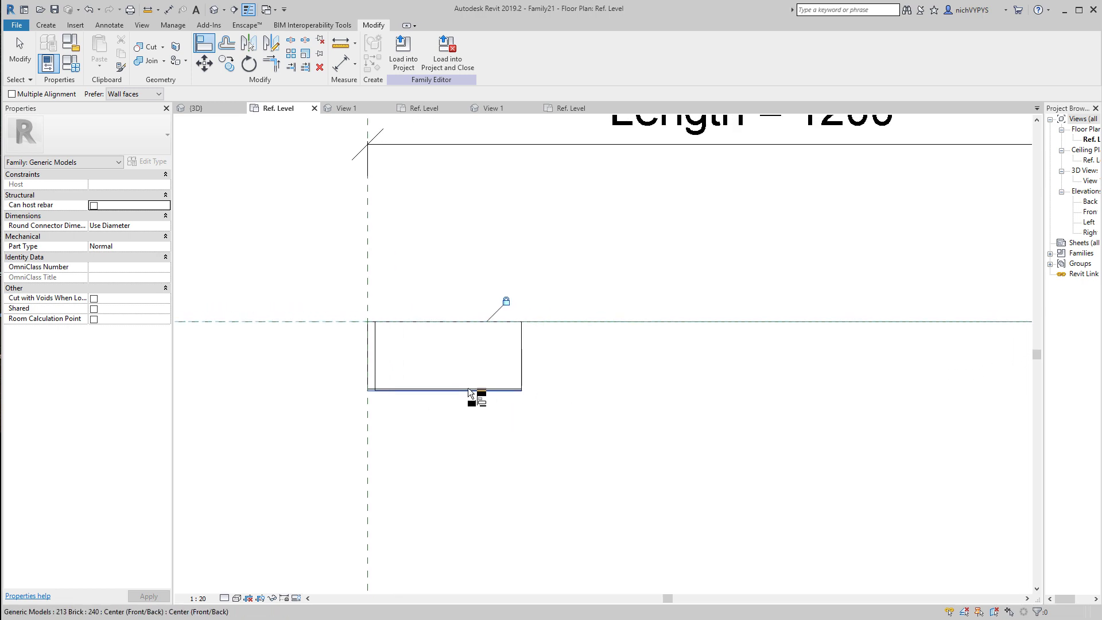
scroll(475, 394, "down", 2)
key("Escape")
left_click(468, 390)
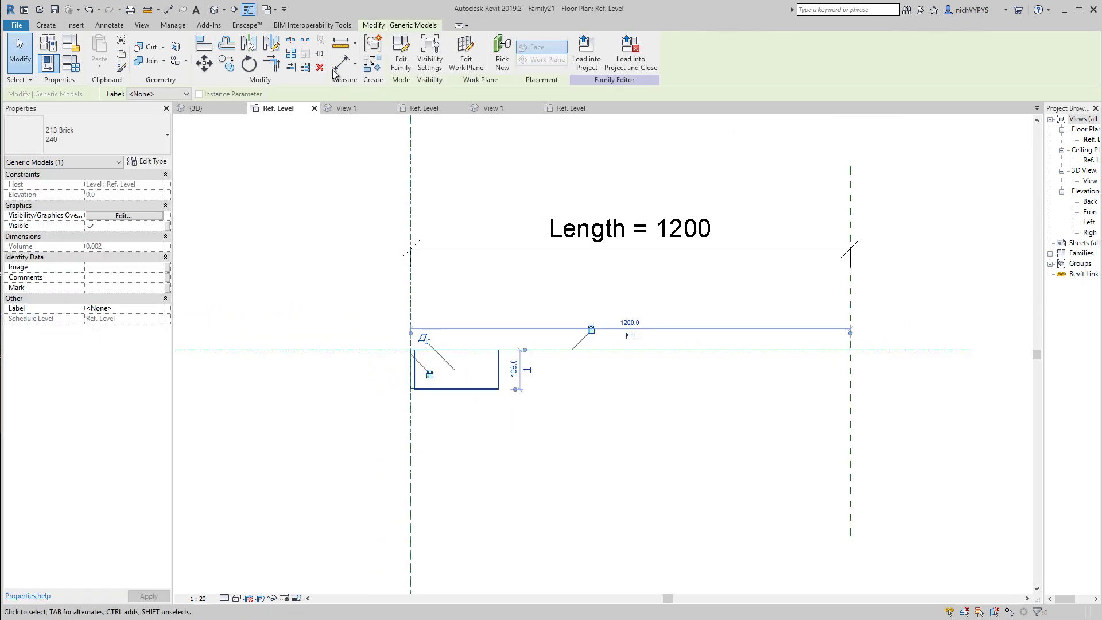
Array the brick into a row of 5 copies at 240 spacing.
left_click(291, 53)
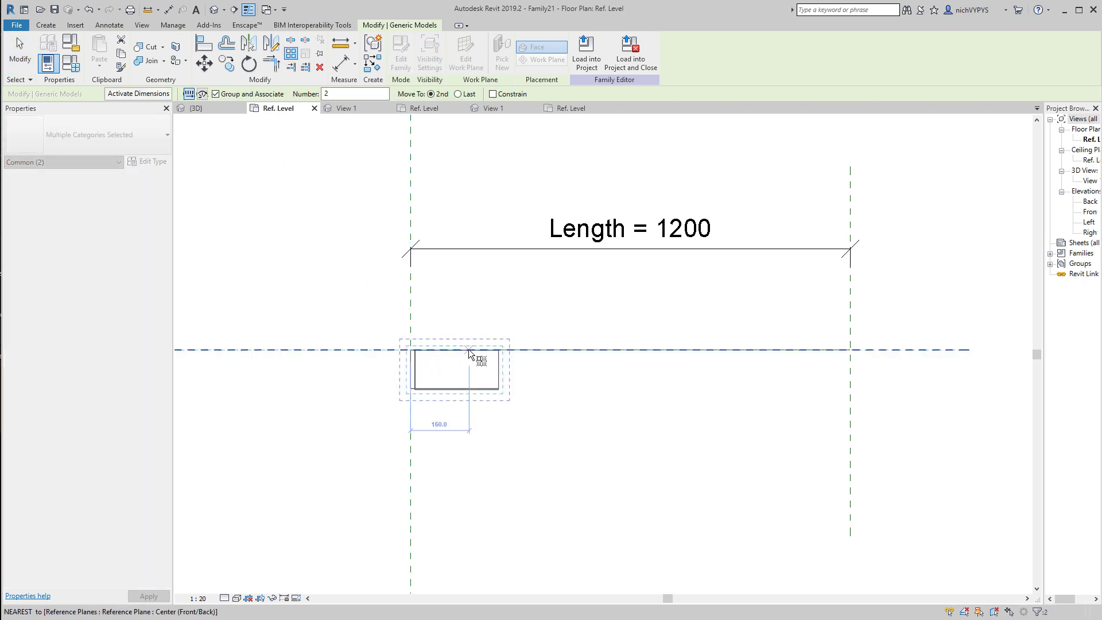
scroll(468, 350, "up", 3)
left_click(293, 349)
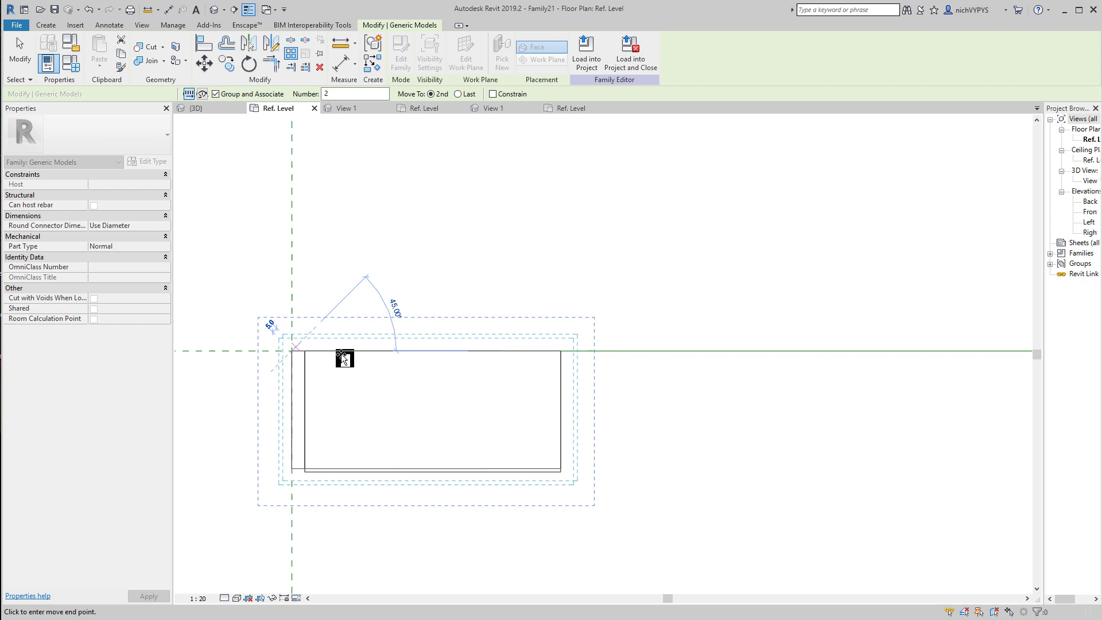
left_click(562, 352)
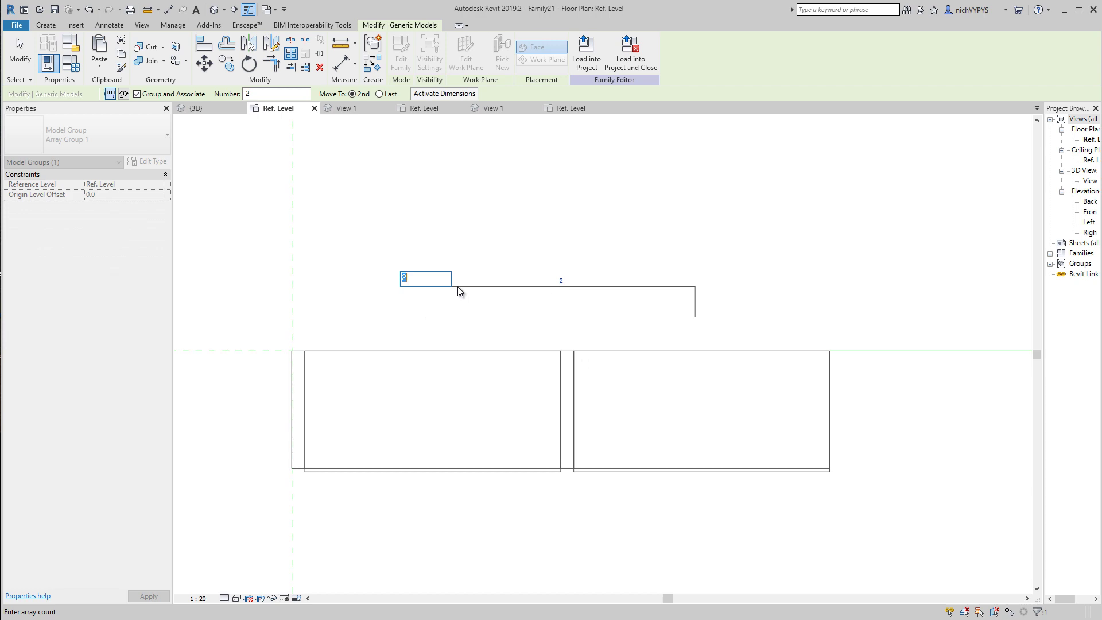
type("5")
key("Return")
scroll(583, 342, "down", 3)
middle_click_drag(583, 342, 476, 341)
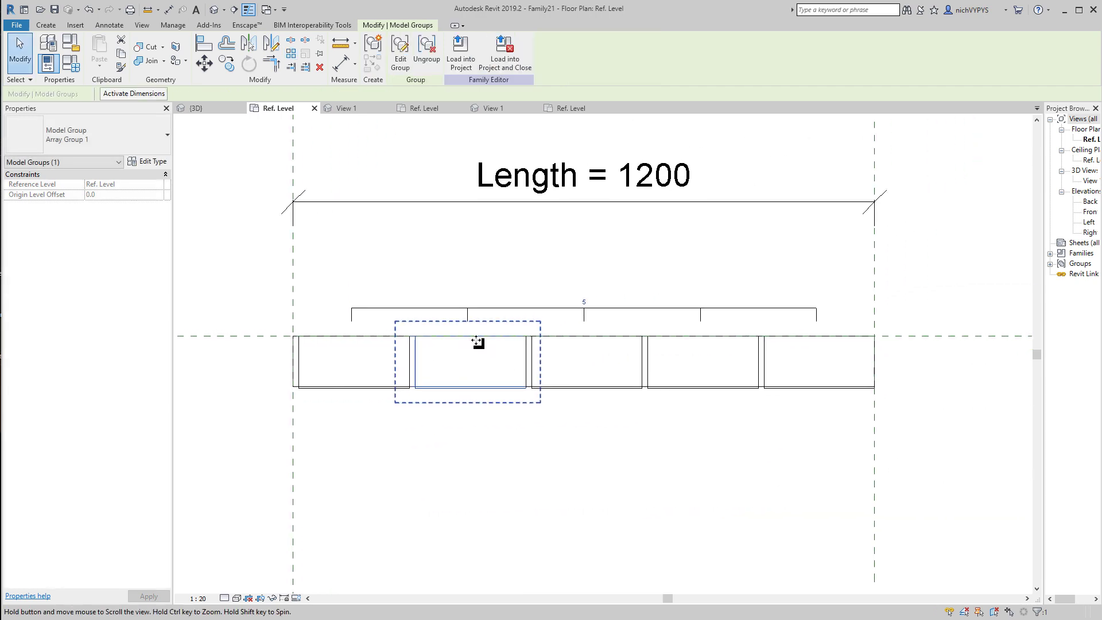
scroll(476, 342, "down", 1)
Drag the Right reference plane outward until Length reads 1385.
left_click(822, 303)
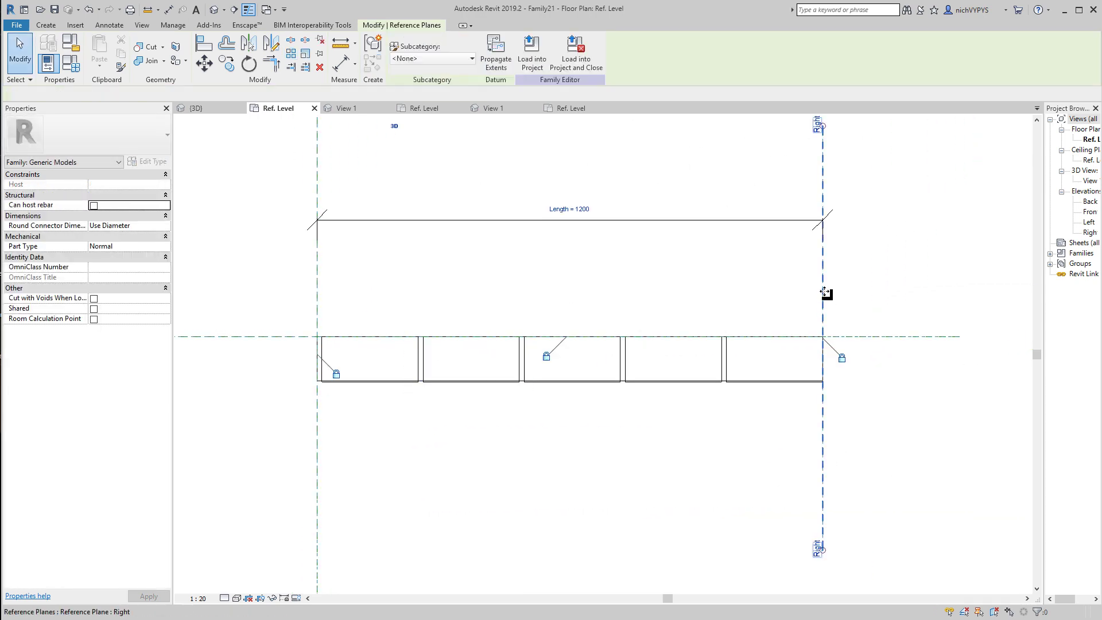
left_click_drag(877, 283, 887, 283)
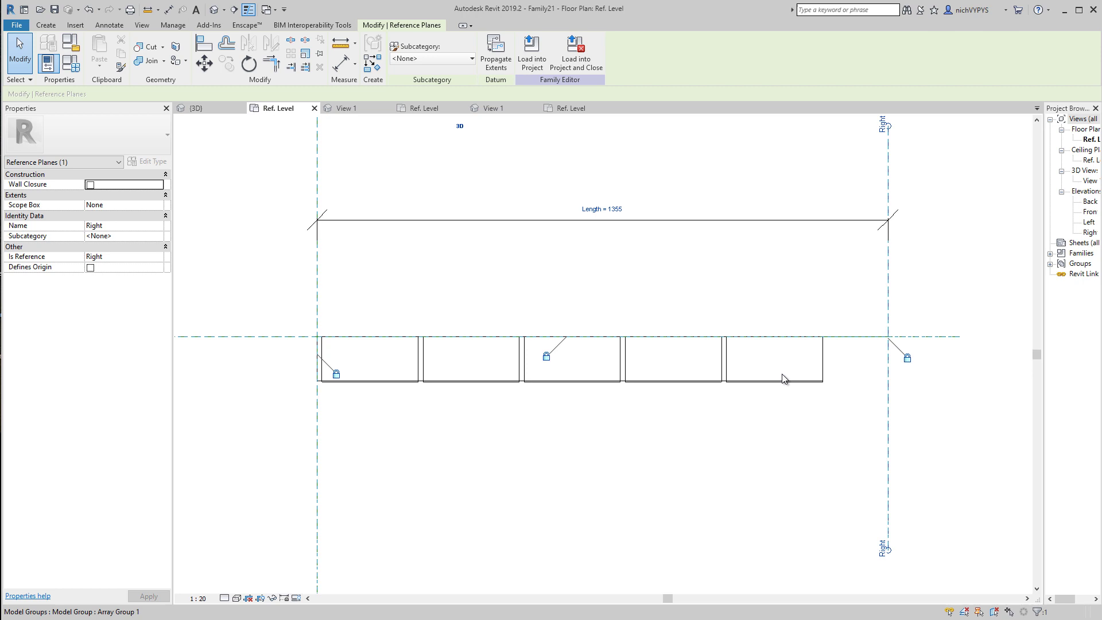
mouse_move(887, 413)
left_mouse_down()
mouse_move(976, 408)
mouse_move(901, 403)
left_mouse_up()
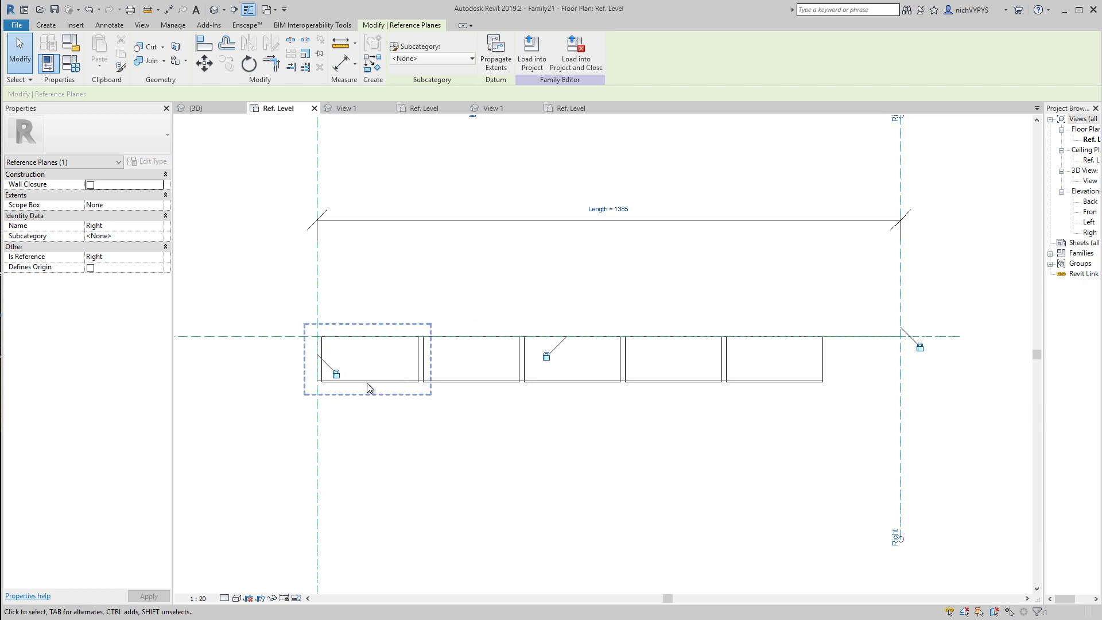
scroll(363, 386, "up", 1)
left_click(384, 404)
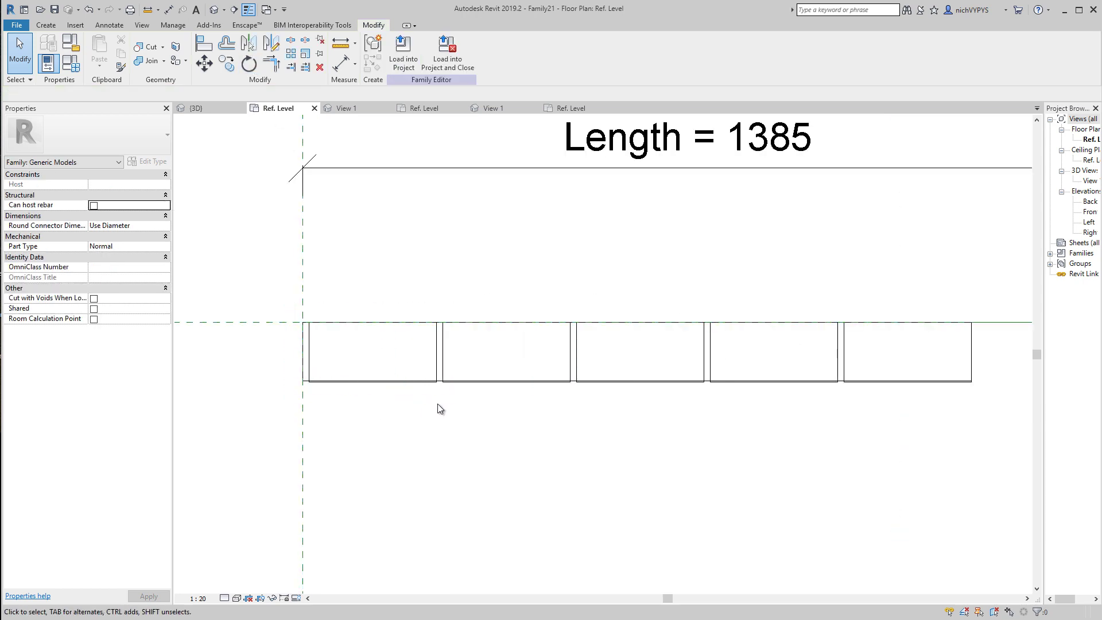
scroll(666, 394, "up", 1)
scroll(679, 410, "down", 2)
middle_click_drag(679, 409, 692, 454)
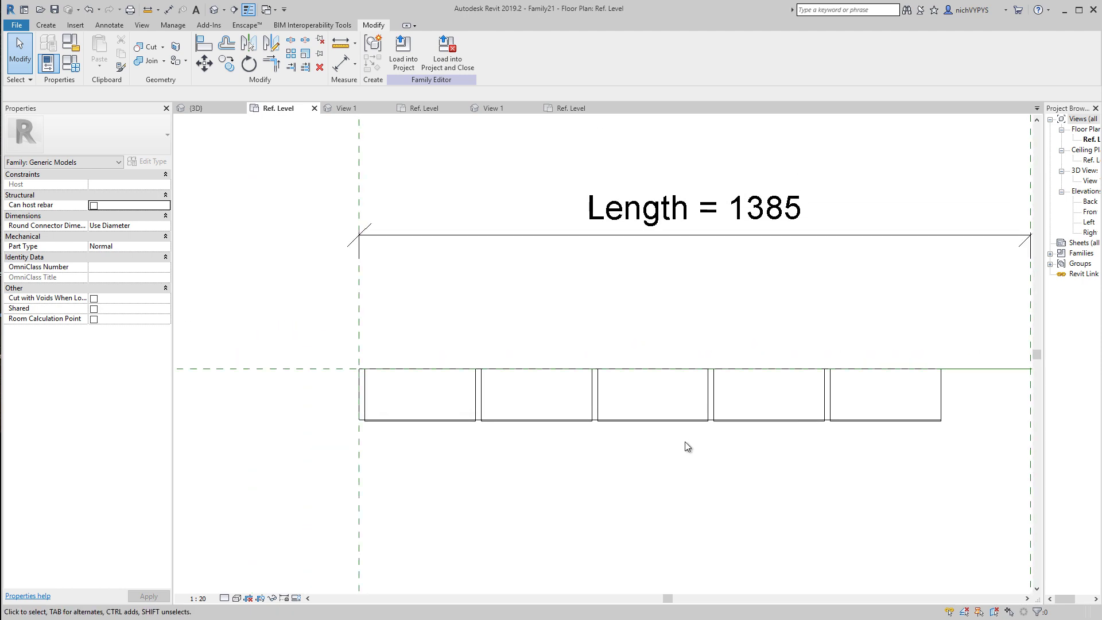
scroll(402, 438, "down", 1)
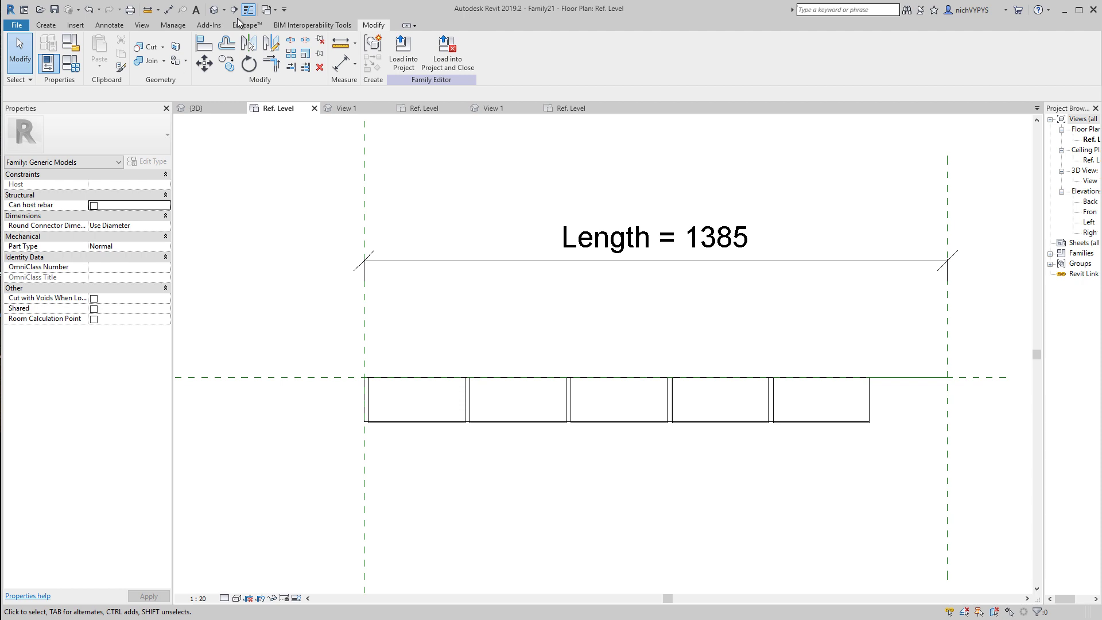
Dimension 240 from the left reference plane to the first brick's right edge.
left_click(168, 9)
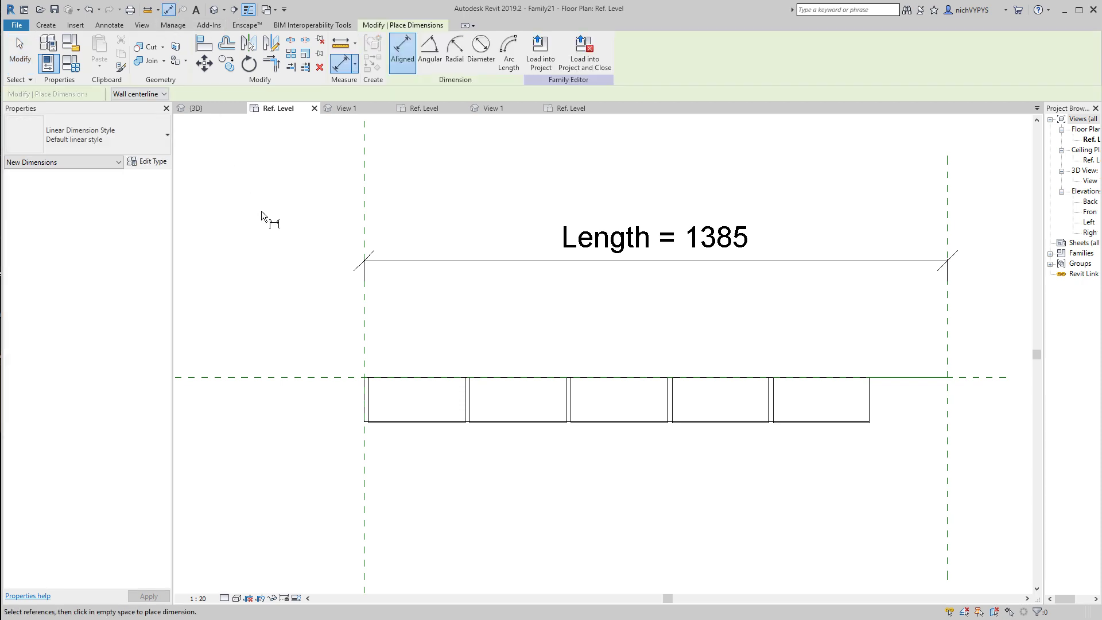
left_click(367, 470)
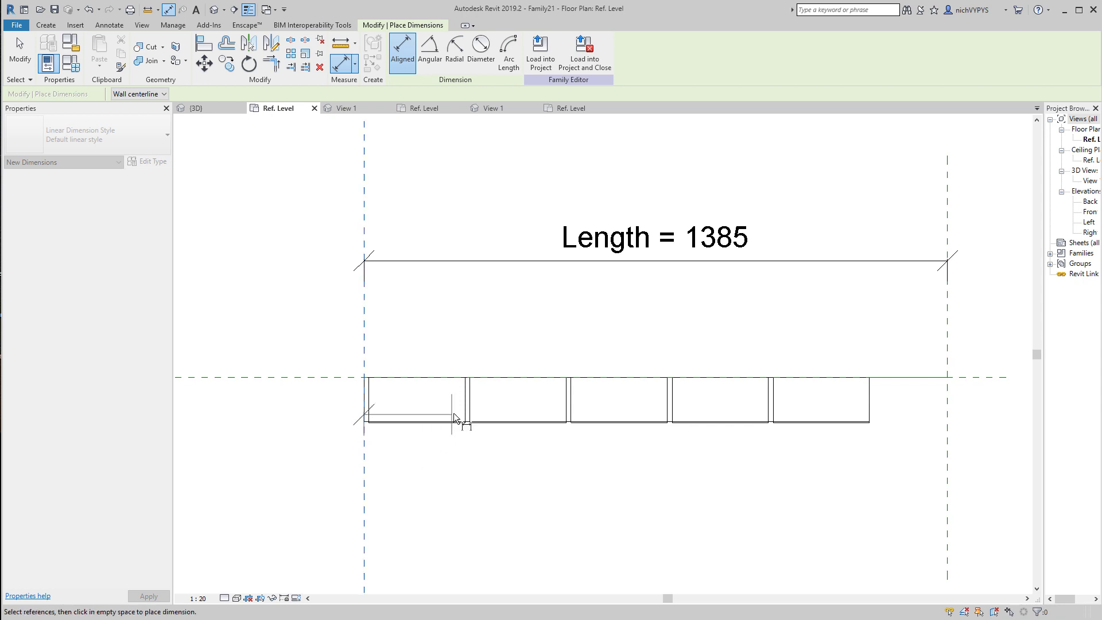
left_click(468, 409)
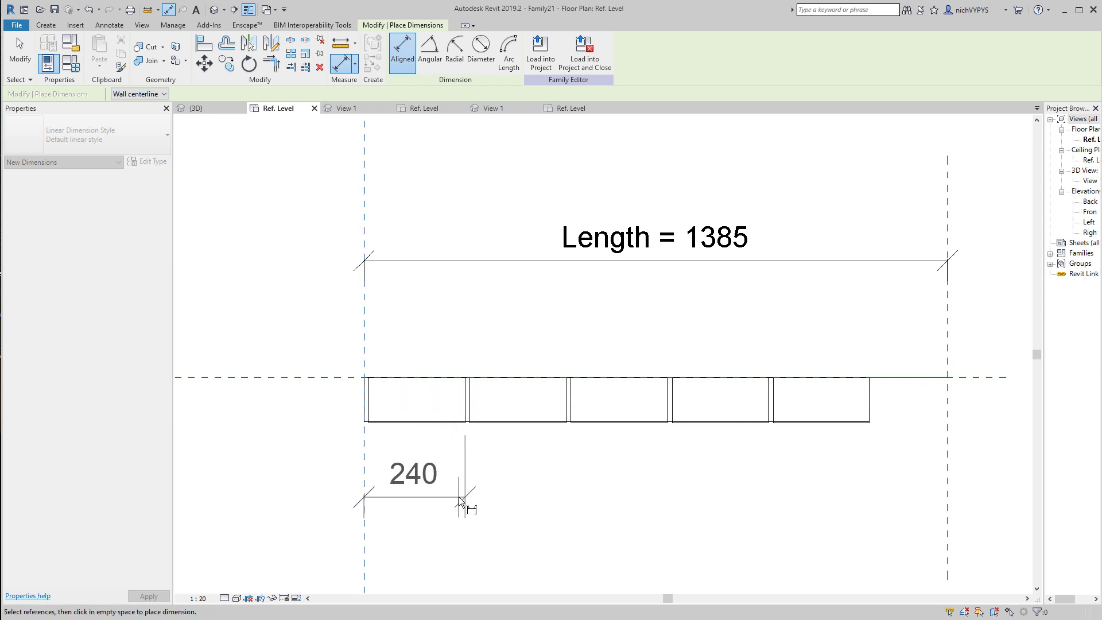
left_click(460, 503)
key("Escape")
key("Escape")
left_click(443, 502)
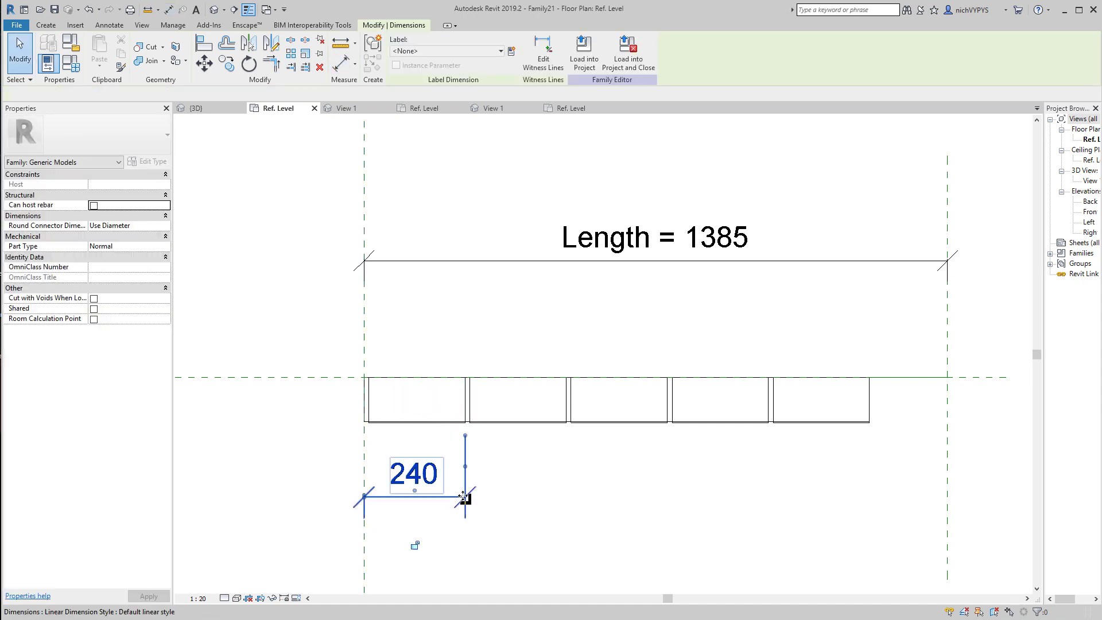
Label the 240 dimension with a new instance parameter named Brick_spacing.
left_click(510, 52)
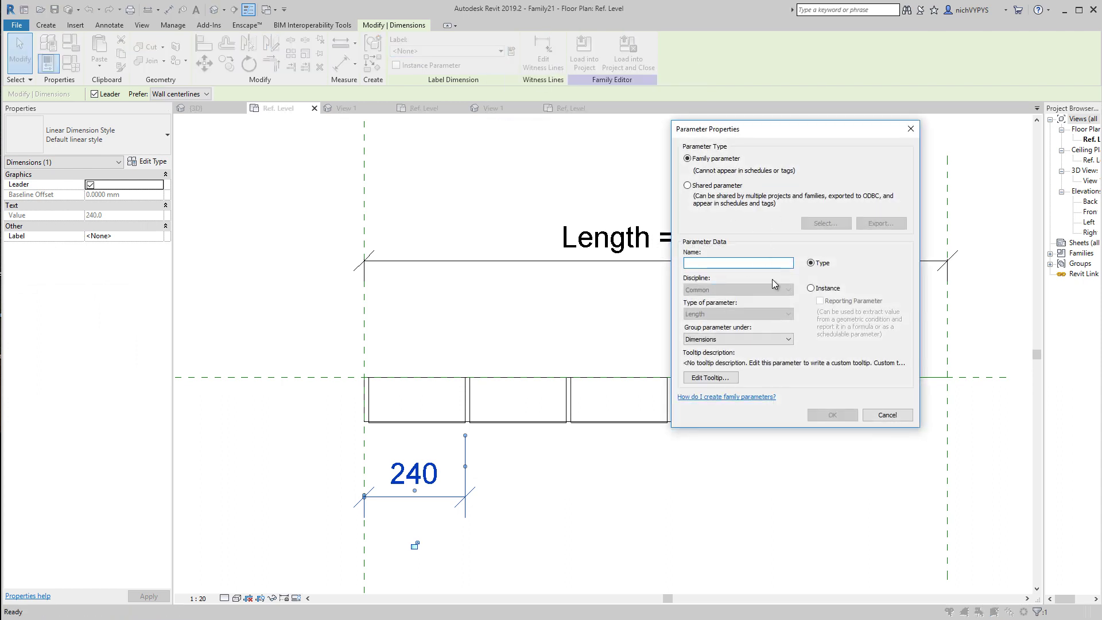
left_click(811, 288)
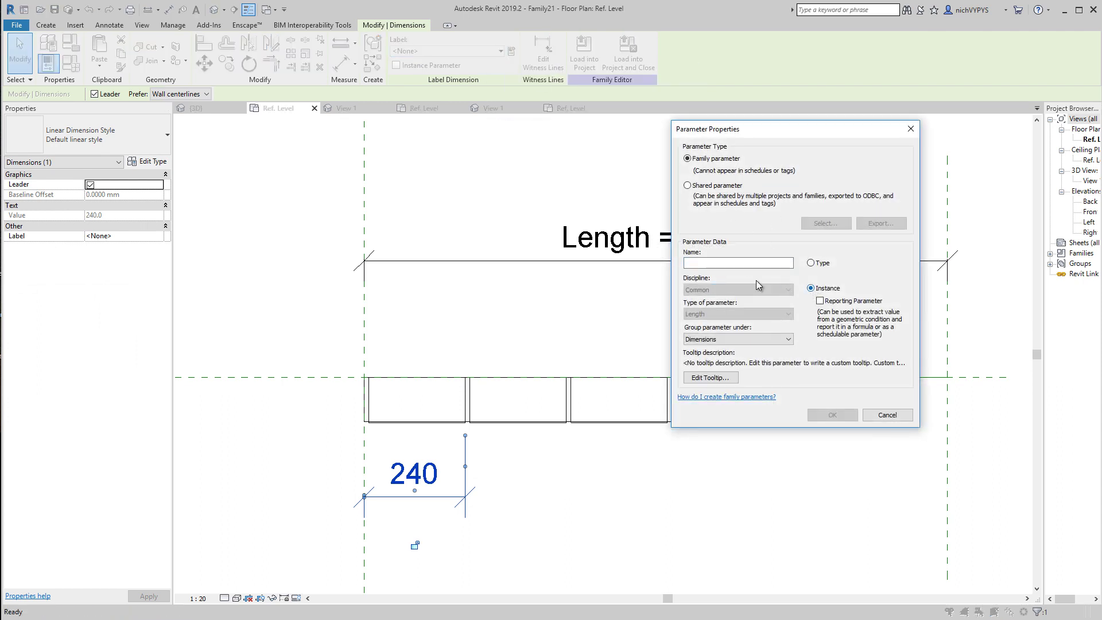
left_click(720, 265)
type("Brick_spacin")
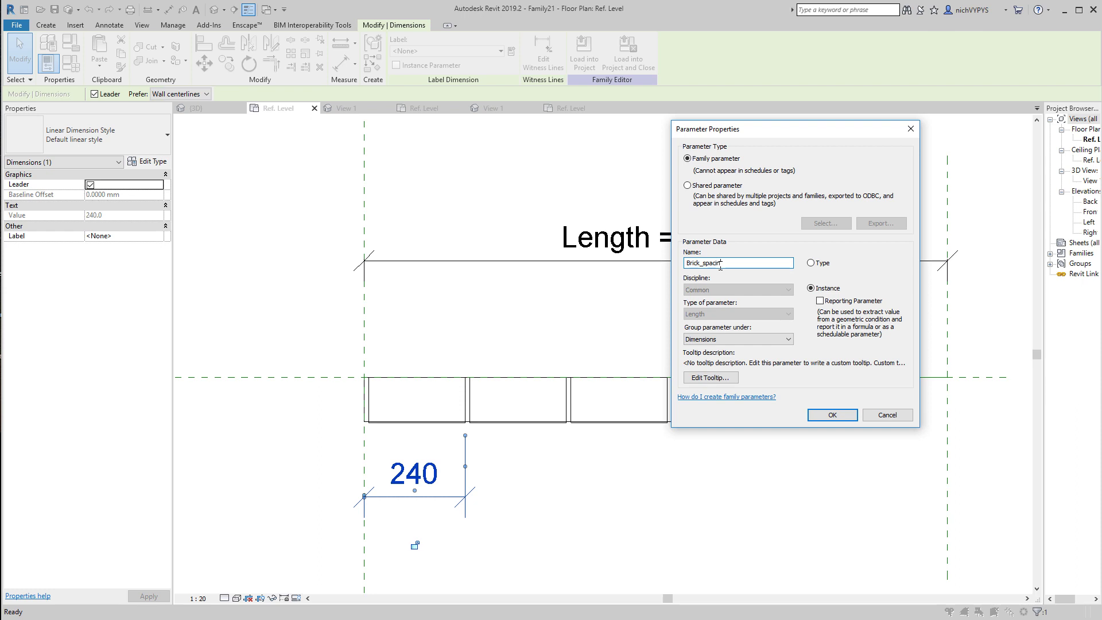
type("g")
key("Return")
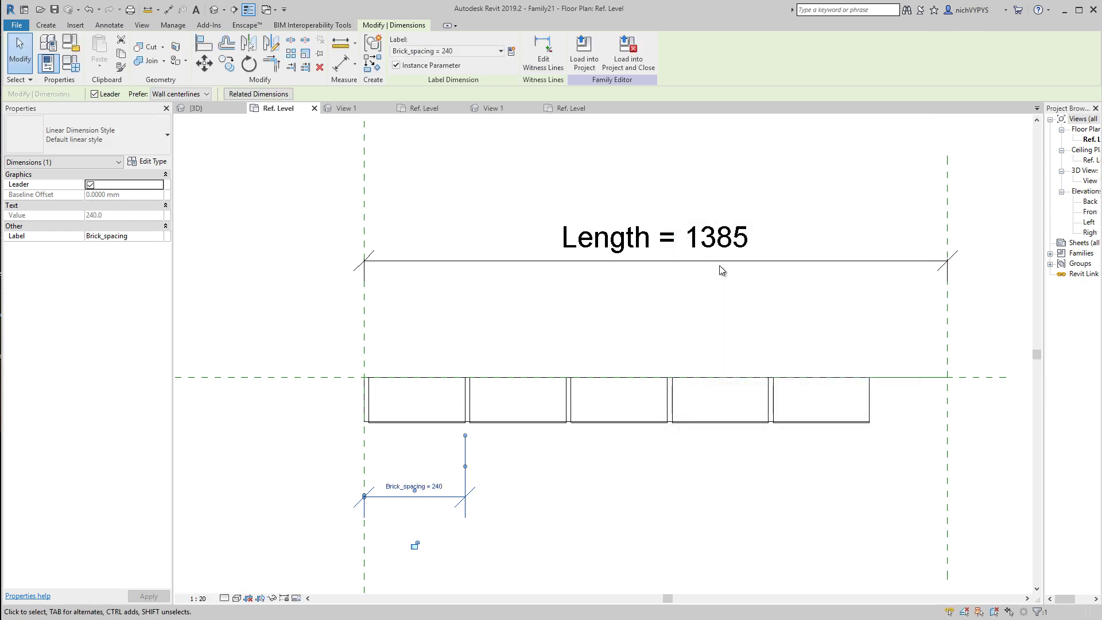
Label the array's count of 5 with a new instance parameter, Number_of_bricks.
left_click(616, 406)
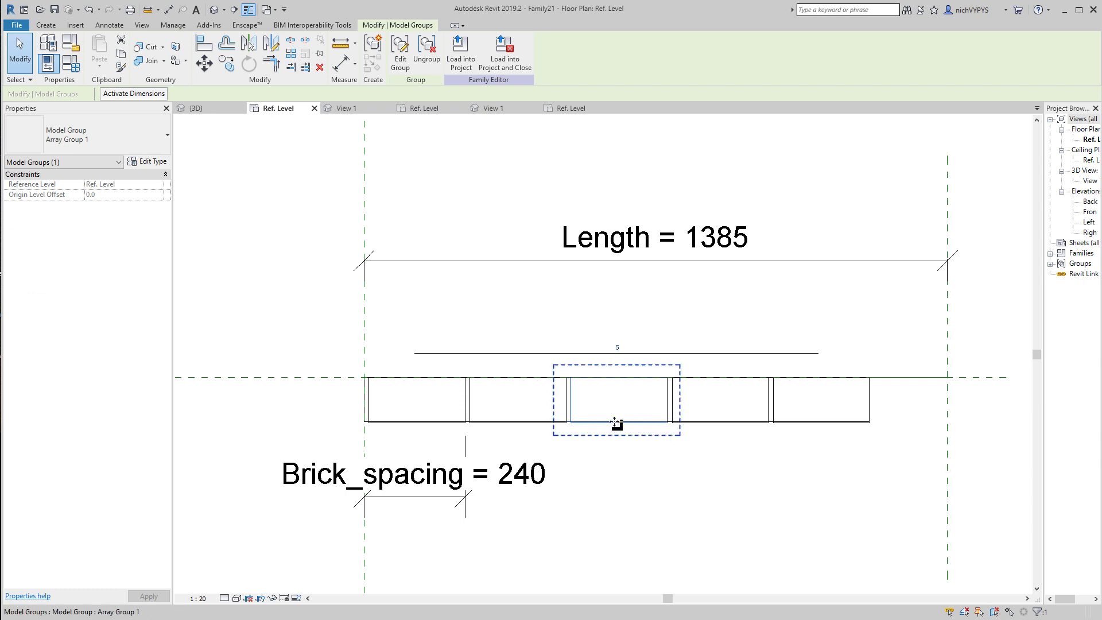
left_click(593, 354)
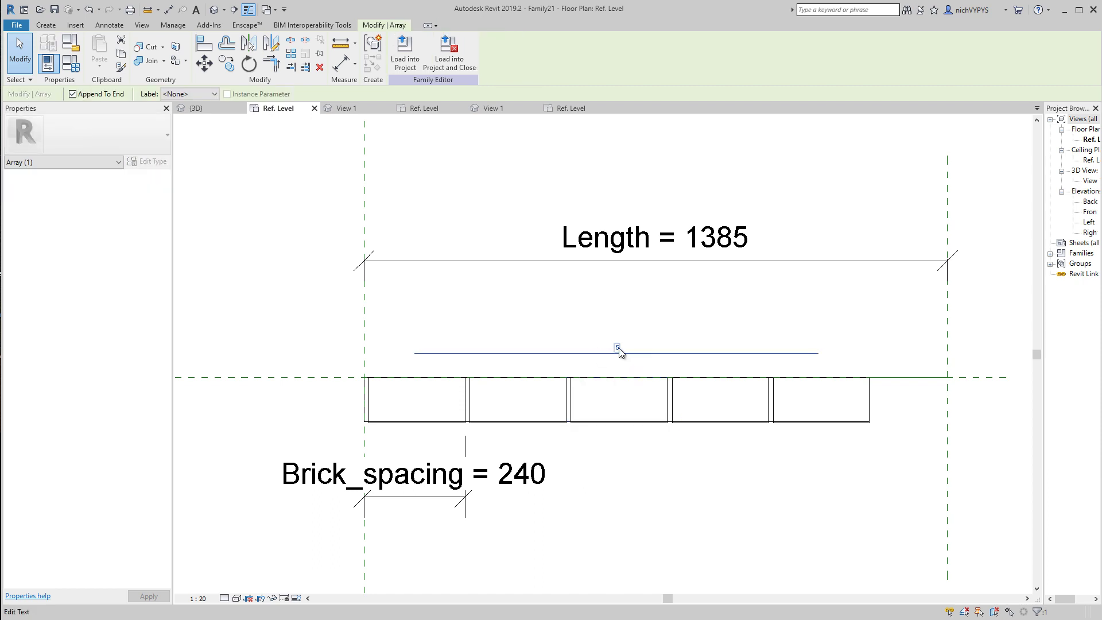
left_click(204, 94)
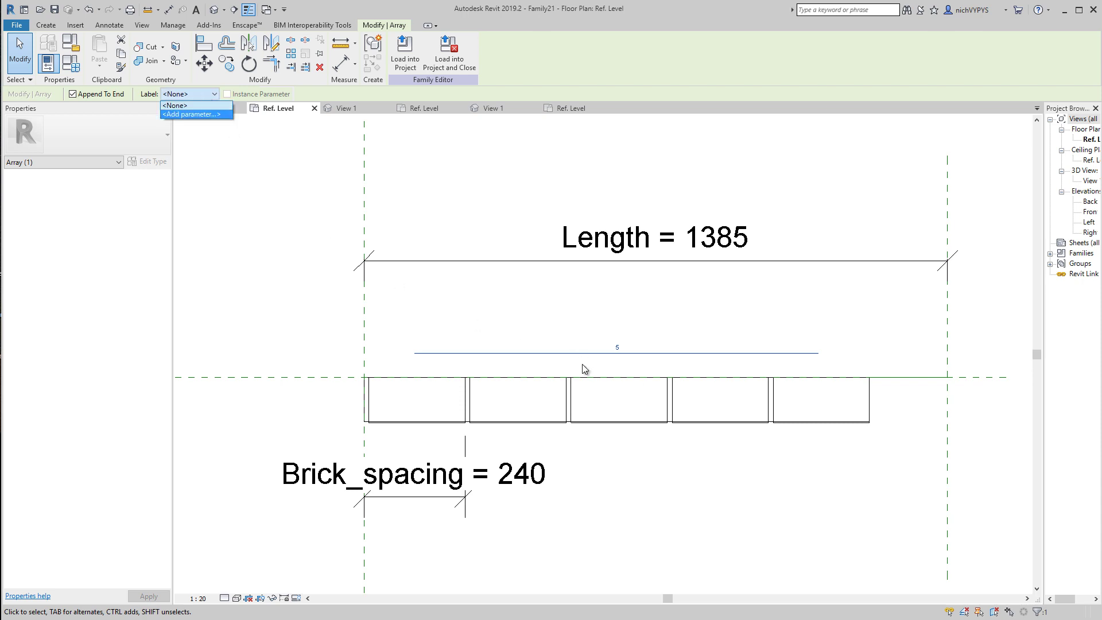
left_click(191, 114)
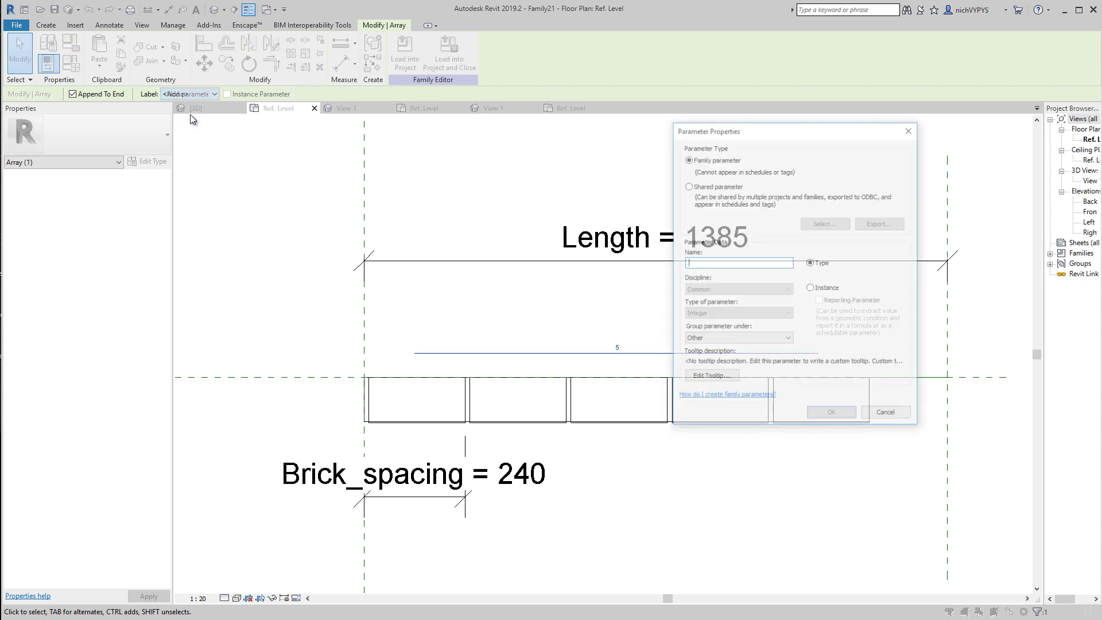
left_click(811, 288)
left_click(732, 265)
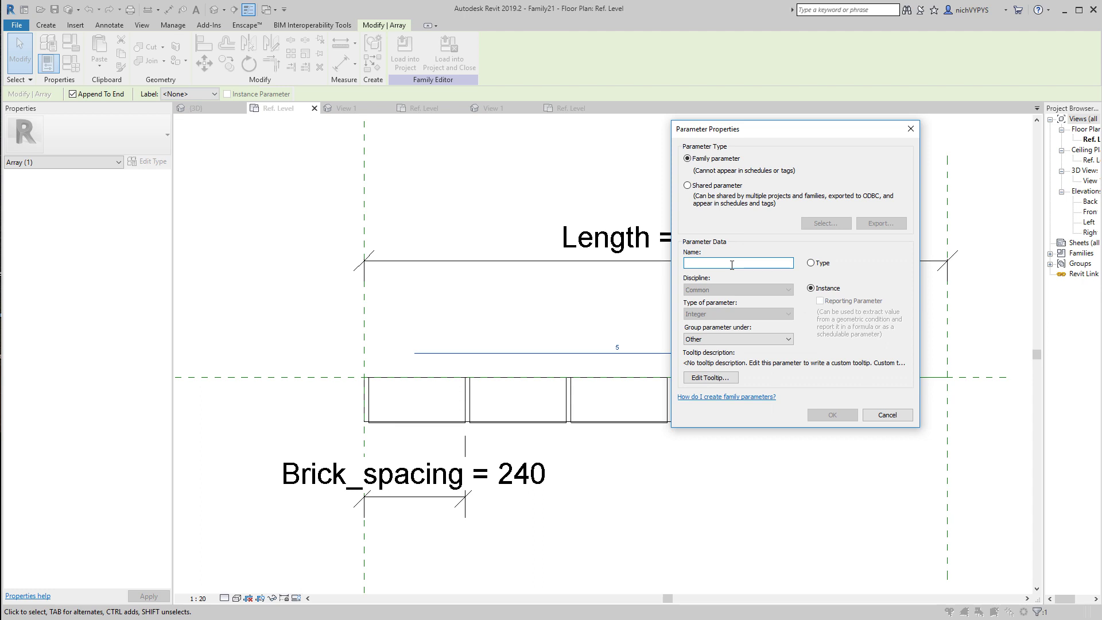
type("Number_of_bricks")
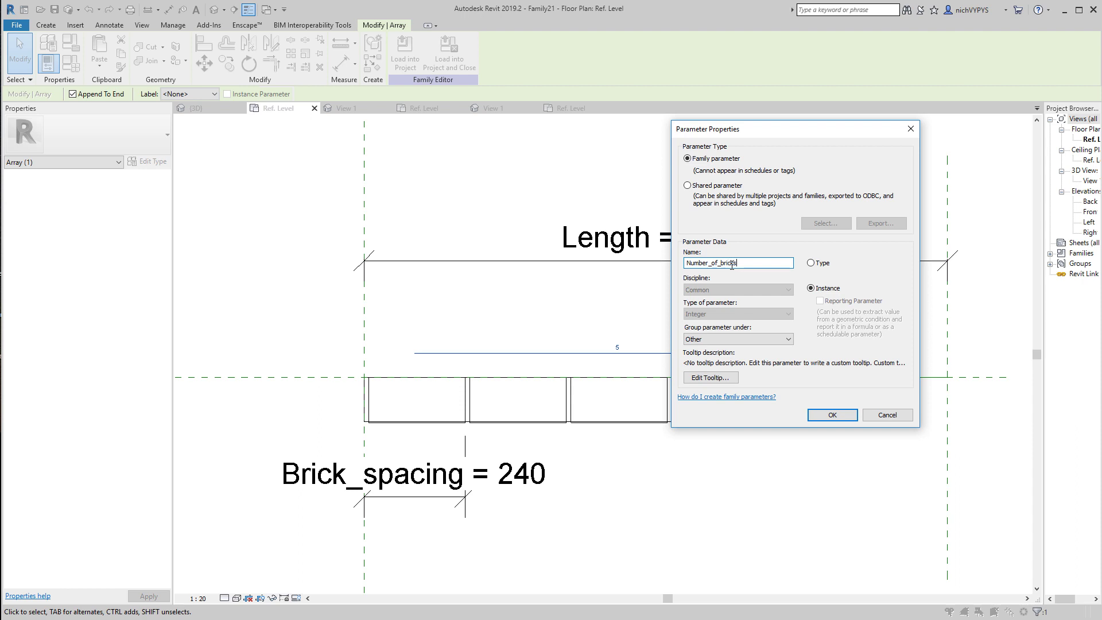
left_click(831, 415)
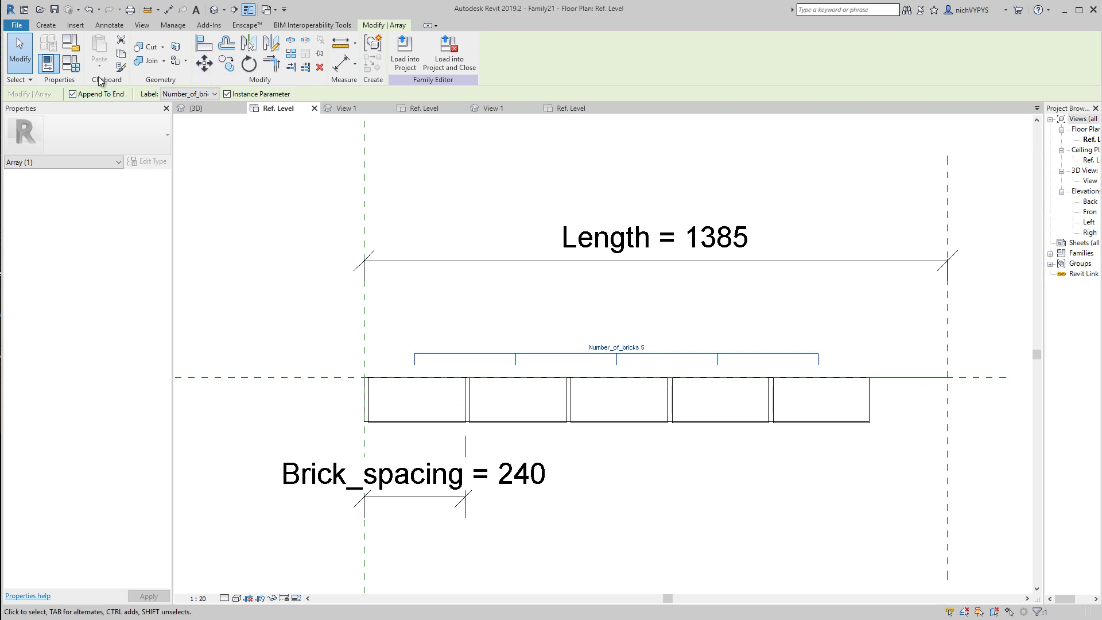
In Family Types, set Number_of_bricks to the formula Length / Brick_spacing, giving 6 bricks.
left_click(79, 68)
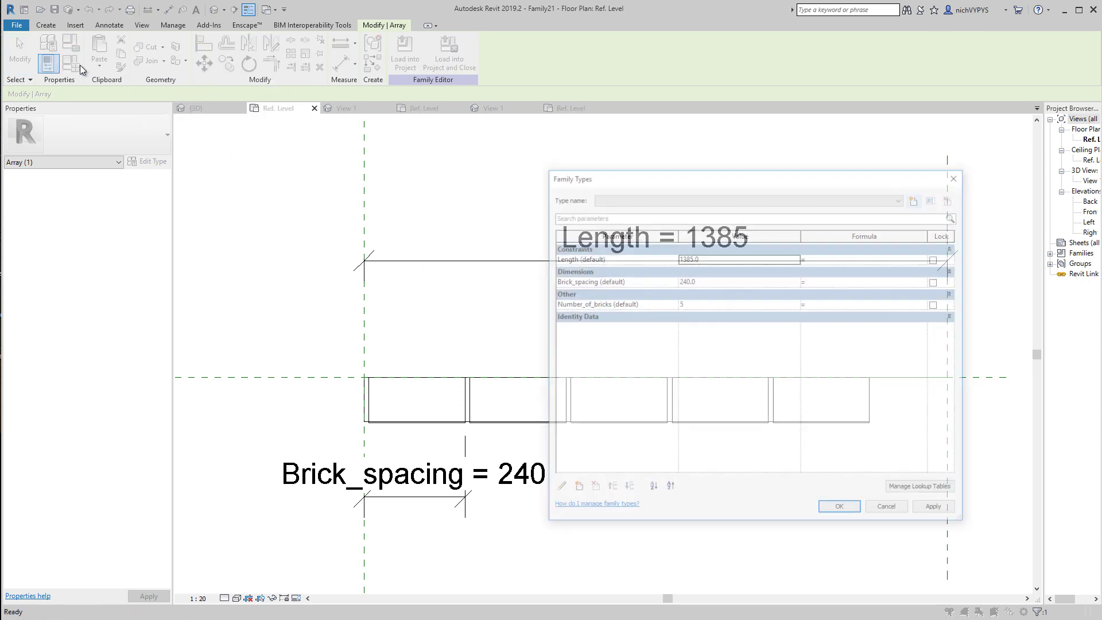
left_click_drag(798, 175, 794, 151)
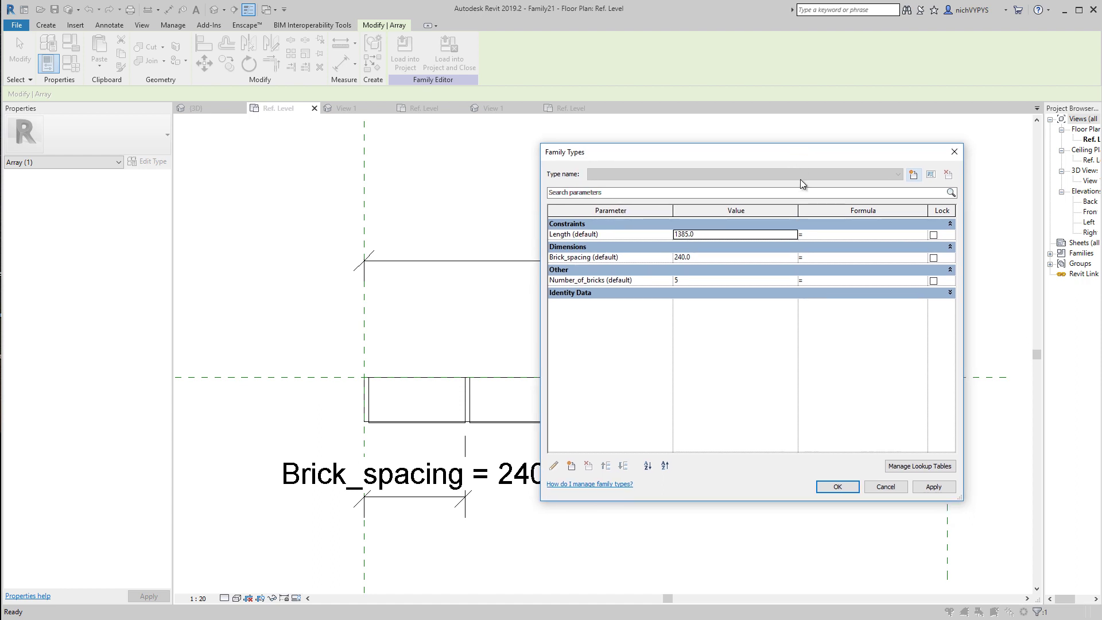
left_click(814, 280)
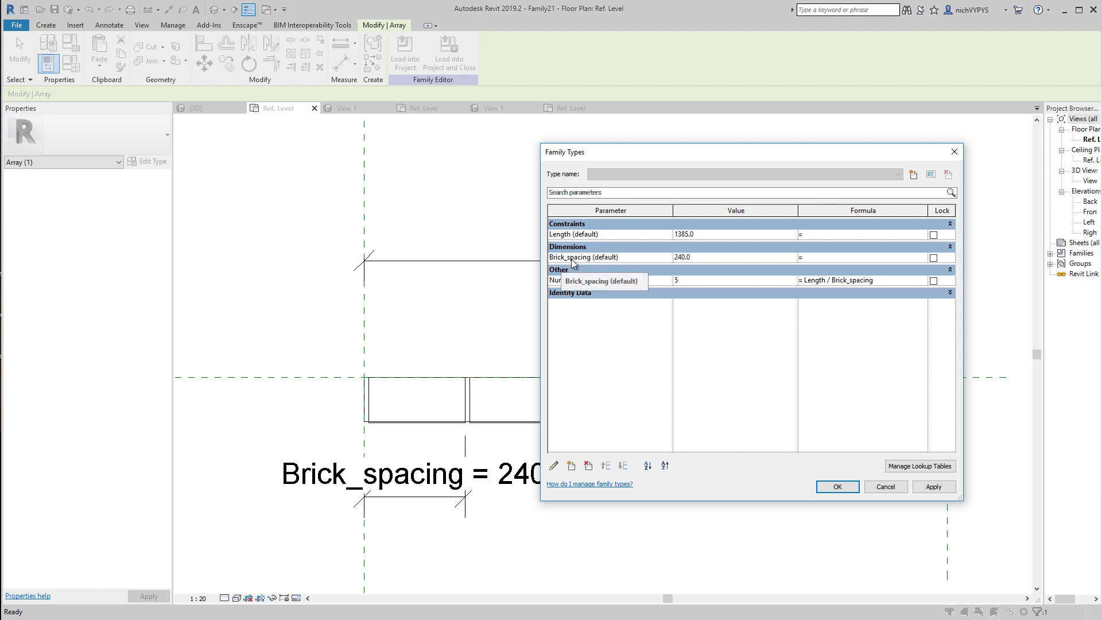
left_click(837, 486)
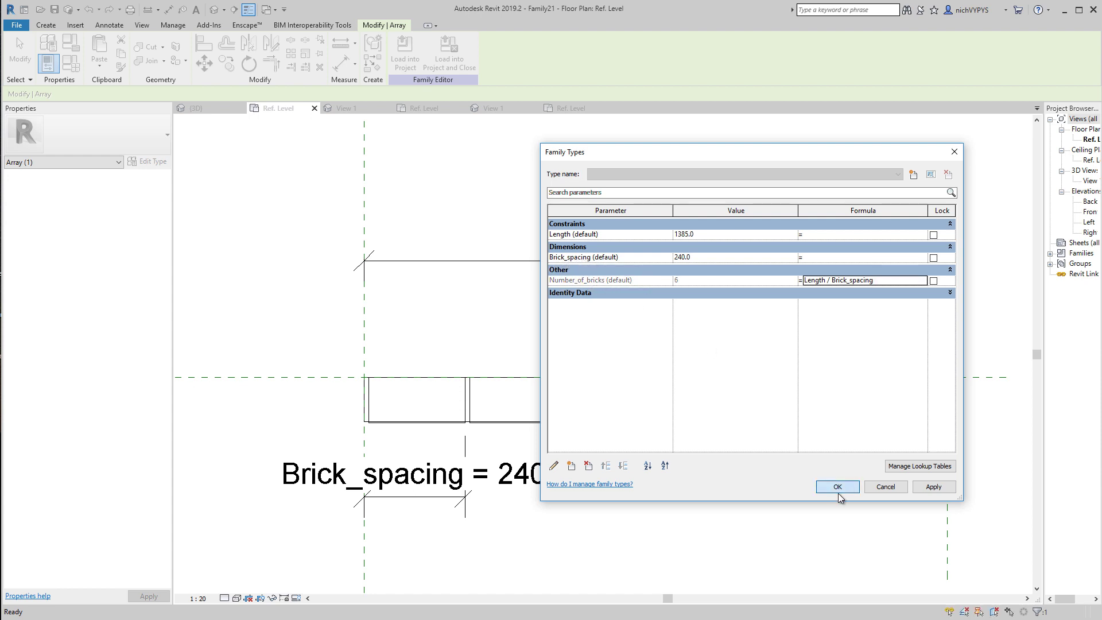
Flex the Right reference plane so Length becomes 960, leaving four bricks in the array.
scroll(654, 302, "down", 3)
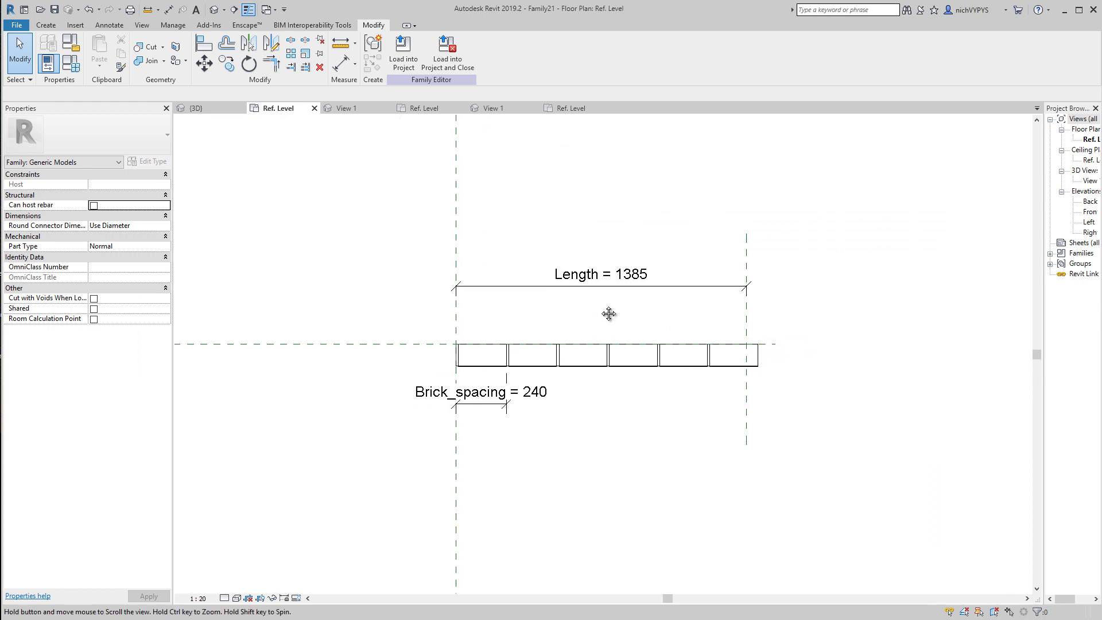
scroll(706, 313, "up", 2)
left_click(761, 320)
left_click_drag(762, 327, 545, 320)
key("Escape")
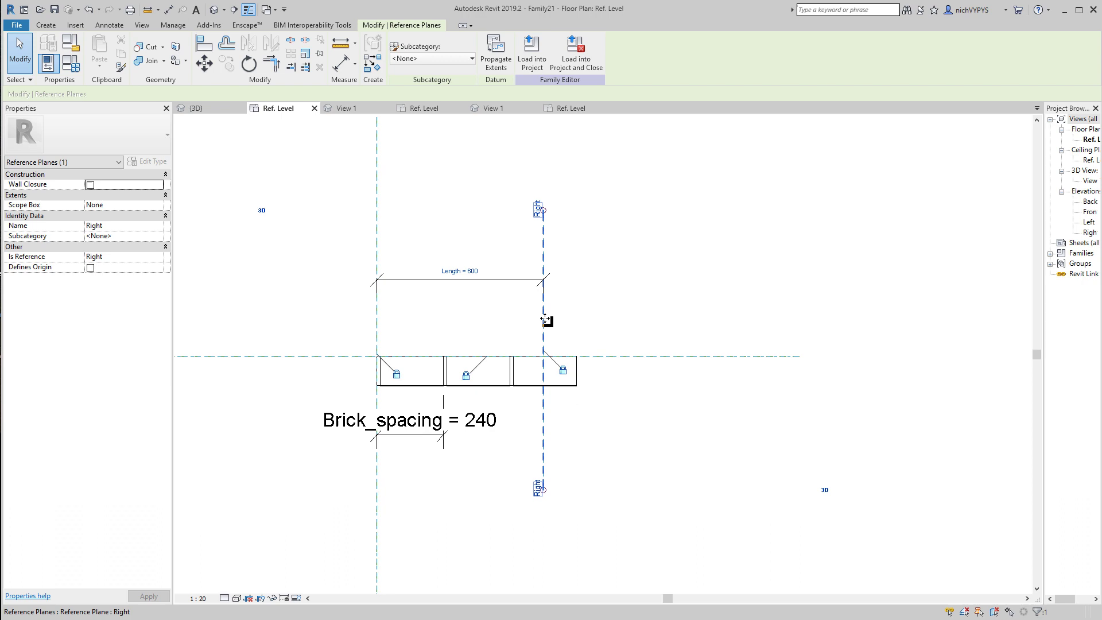
left_click_drag(545, 320, 643, 319)
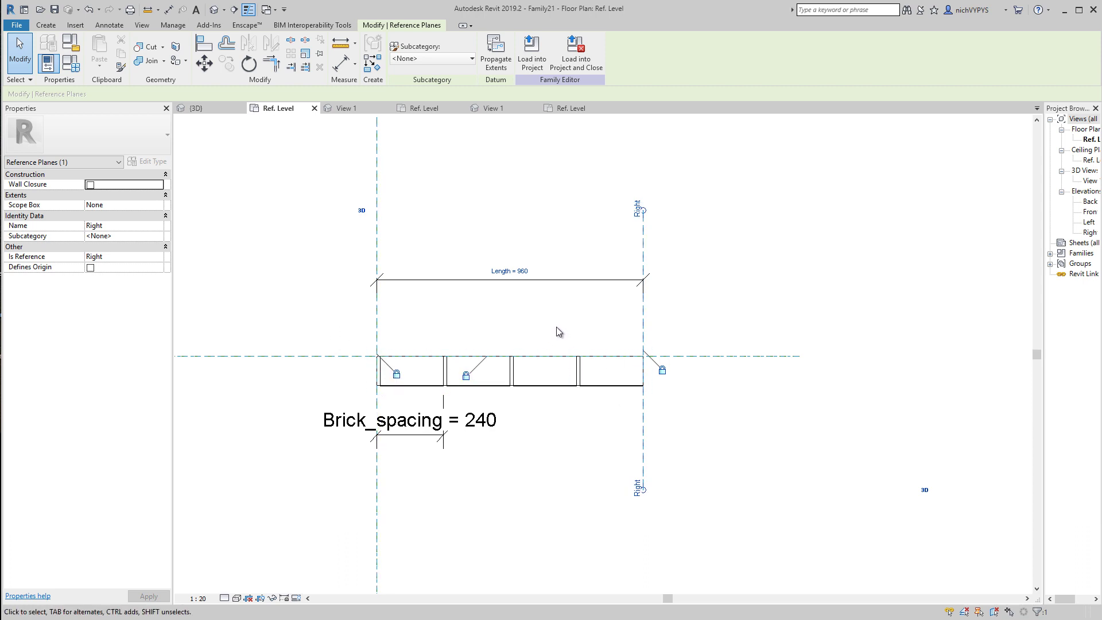
left_click_drag(1043, 233, 902, 244)
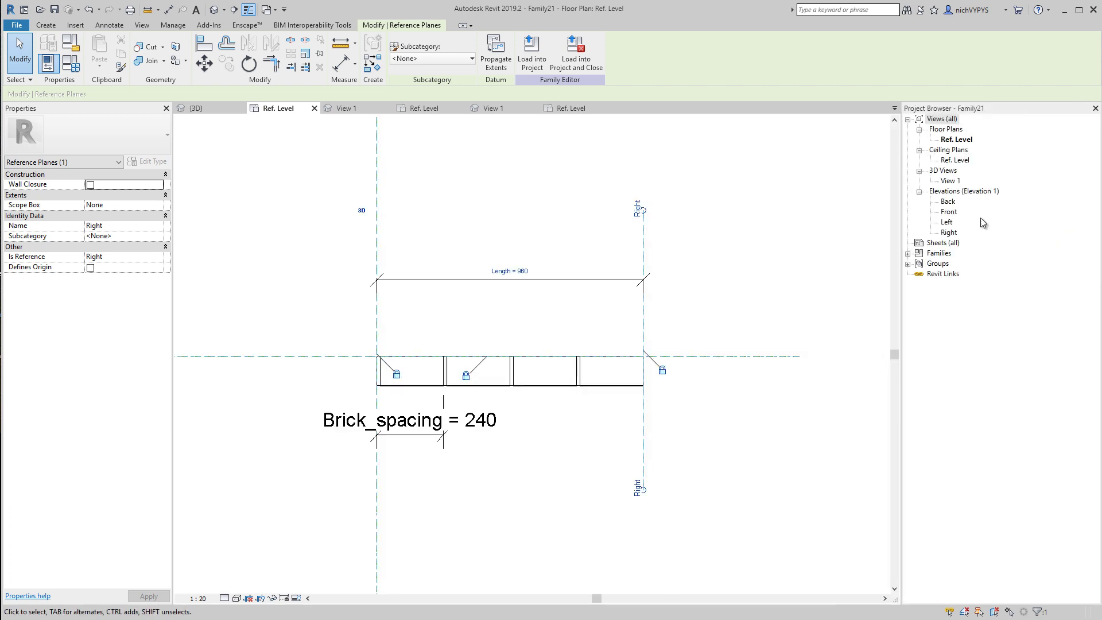
Open 3D View 1 and switch it to the Shaded visual style.
double_click(947, 181)
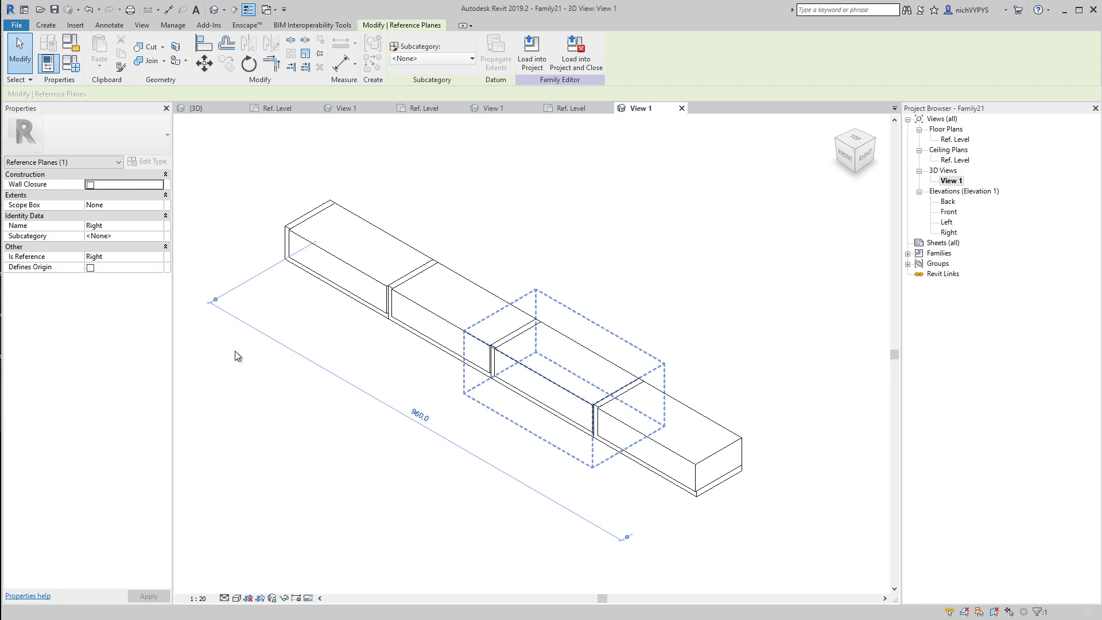
left_click(236, 598)
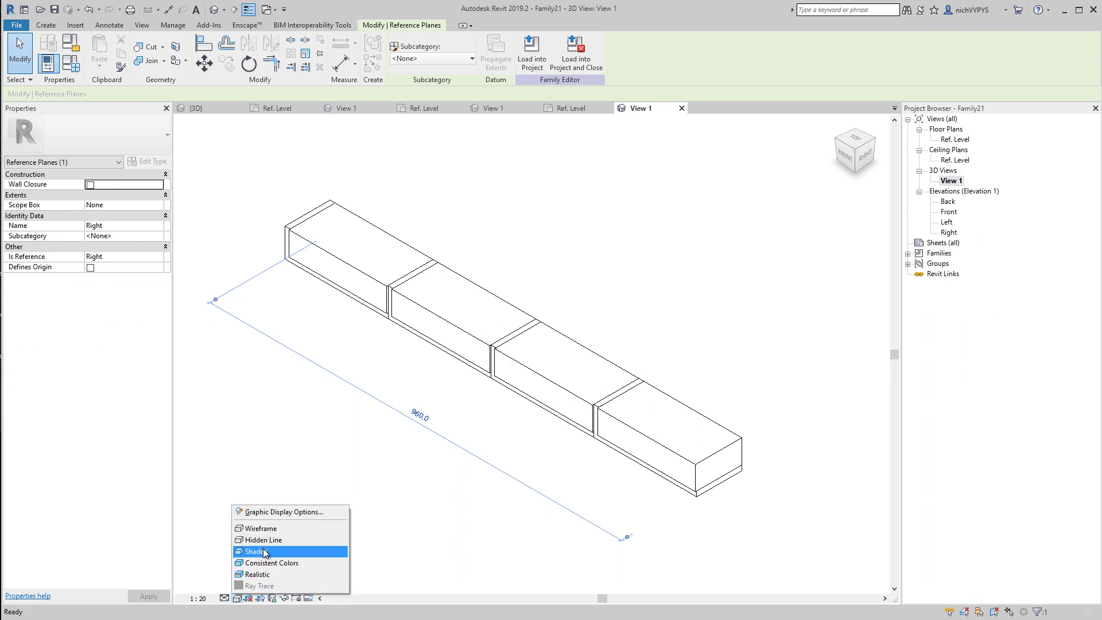
left_click(255, 551)
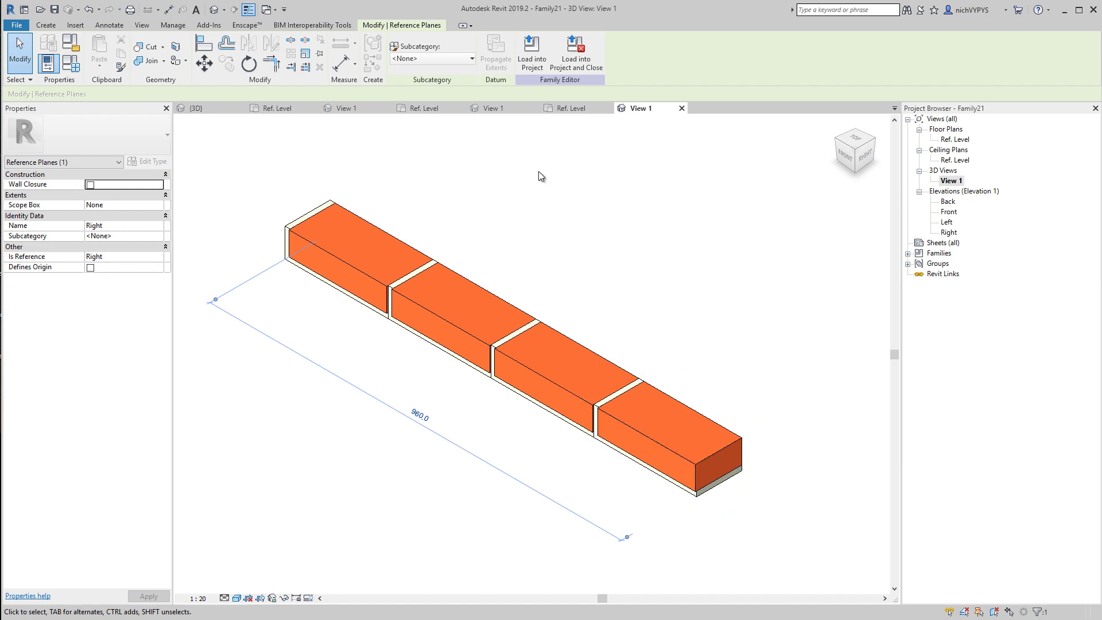
left_click(54, 10)
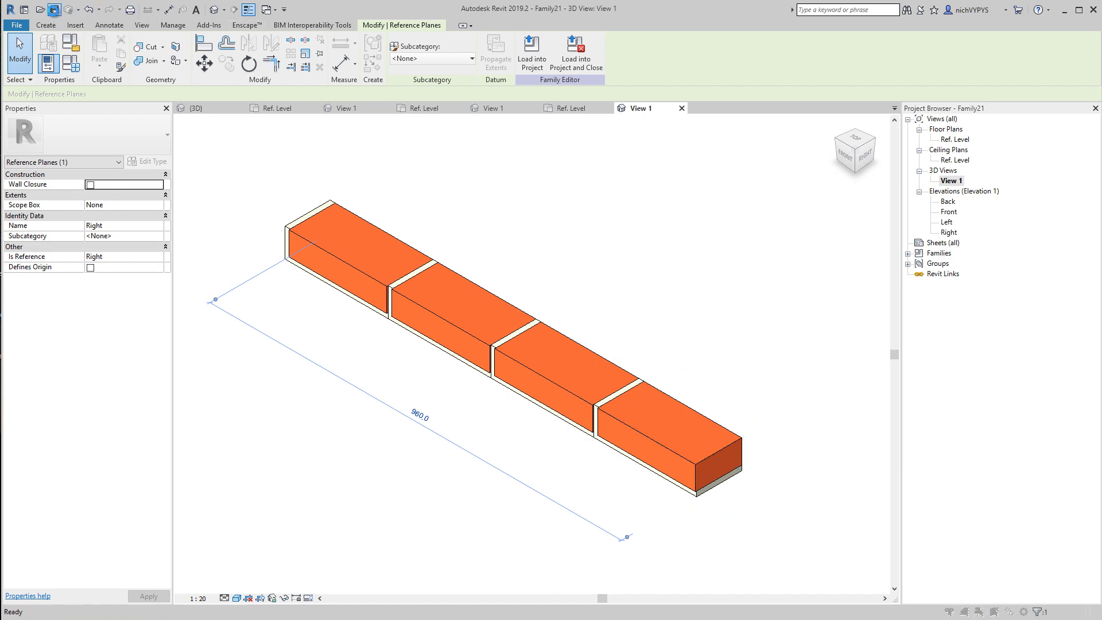
Save the family as '213 Brick Line based.rfa', starting from the 213 Brick.rfa name.
scroll(779, 321, "down", 3)
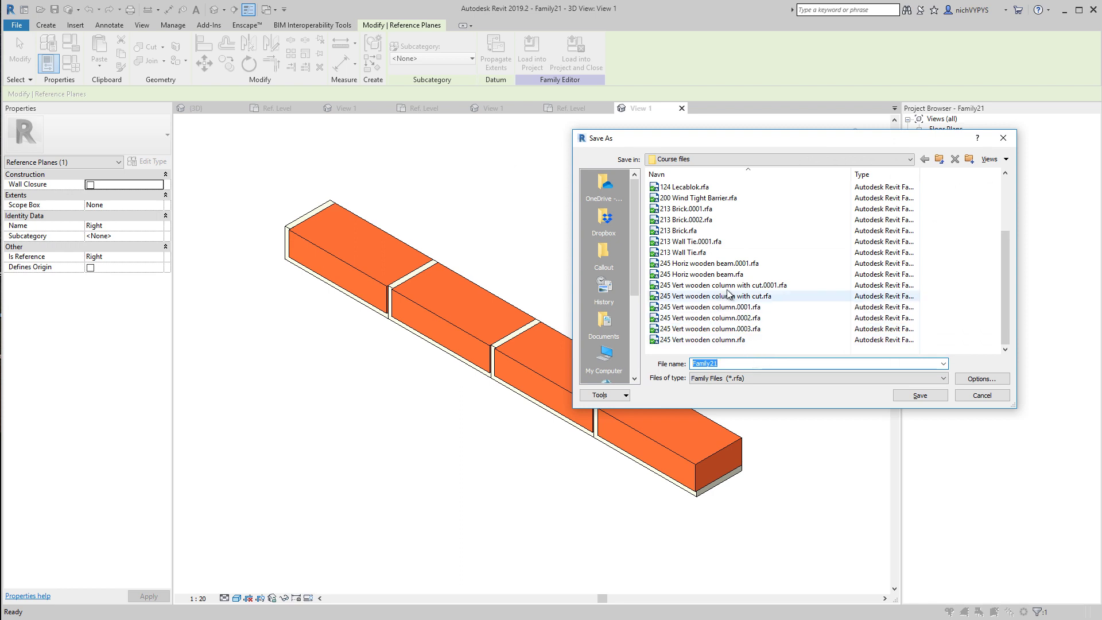
left_click(683, 230)
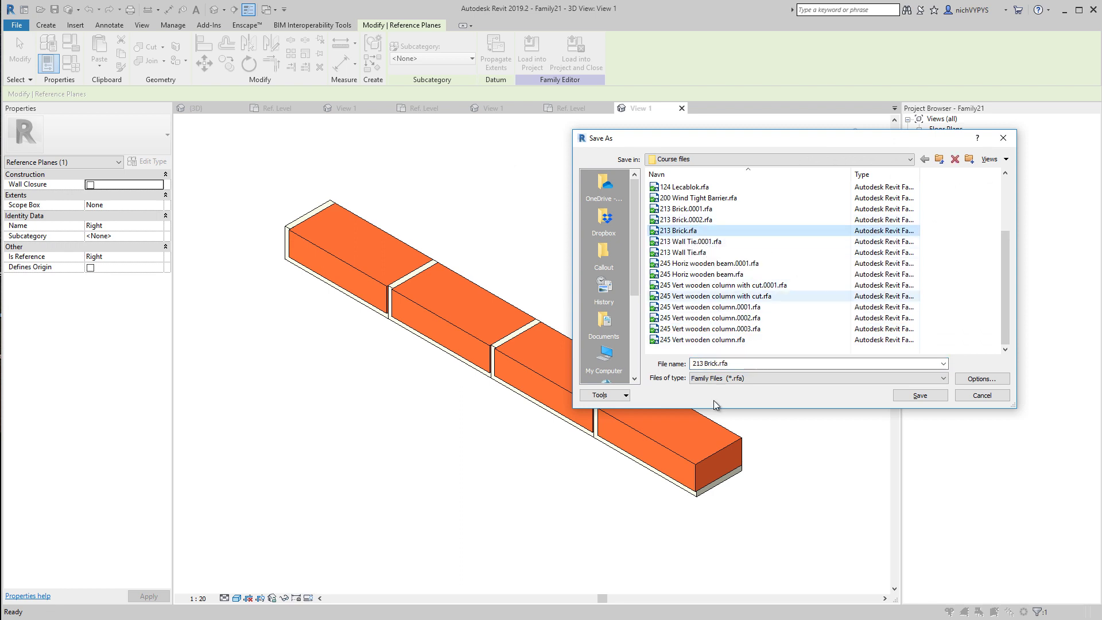
left_click(718, 363)
left_click(718, 363)
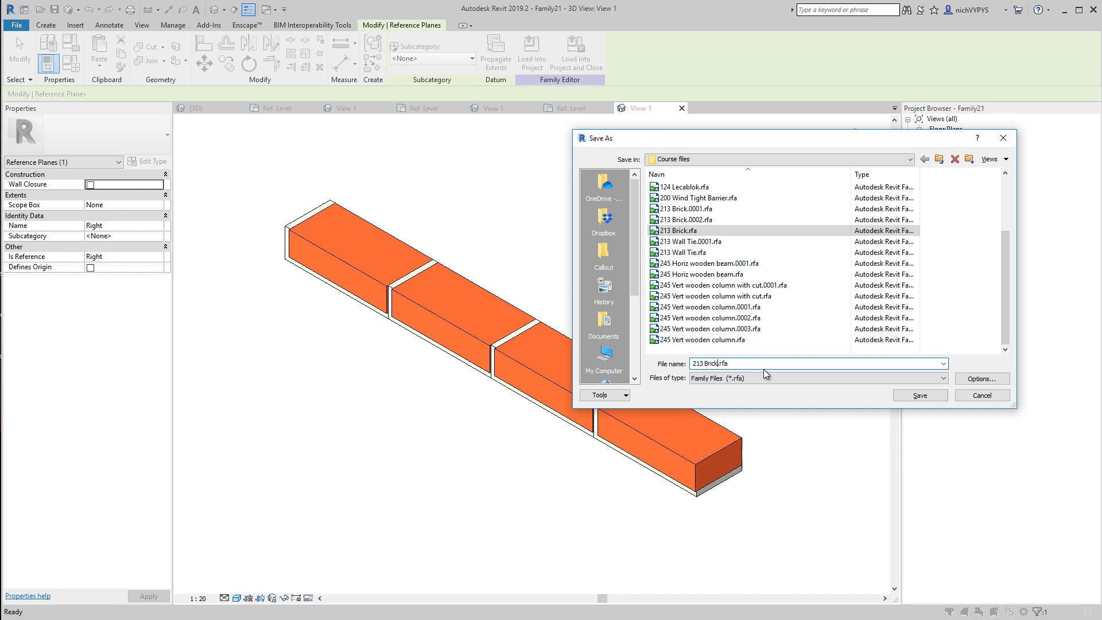
type("Line")
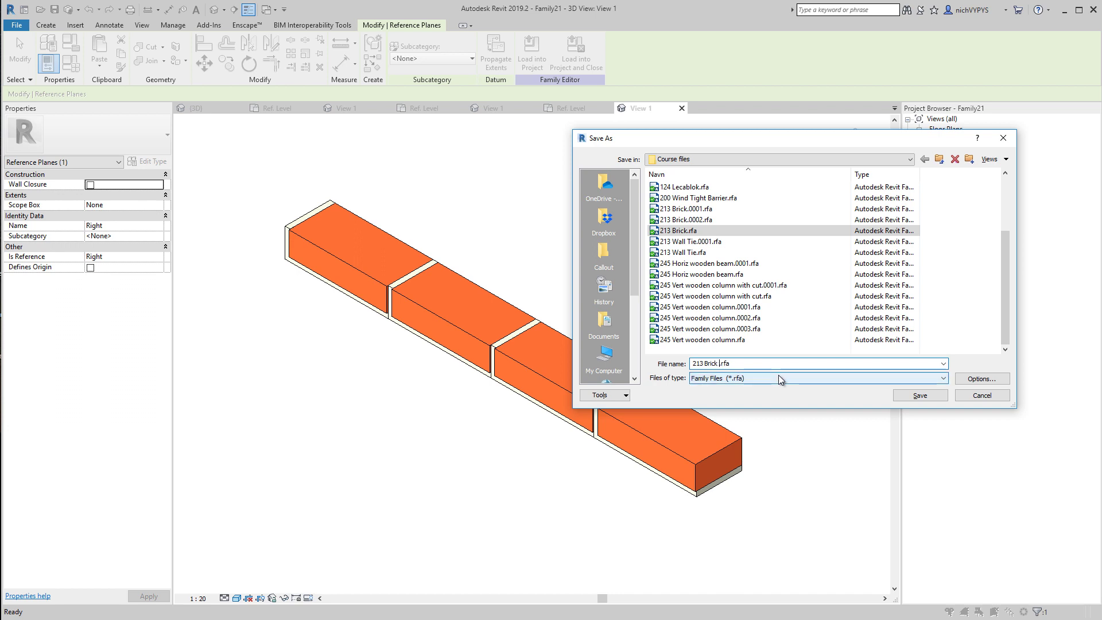
type("based")
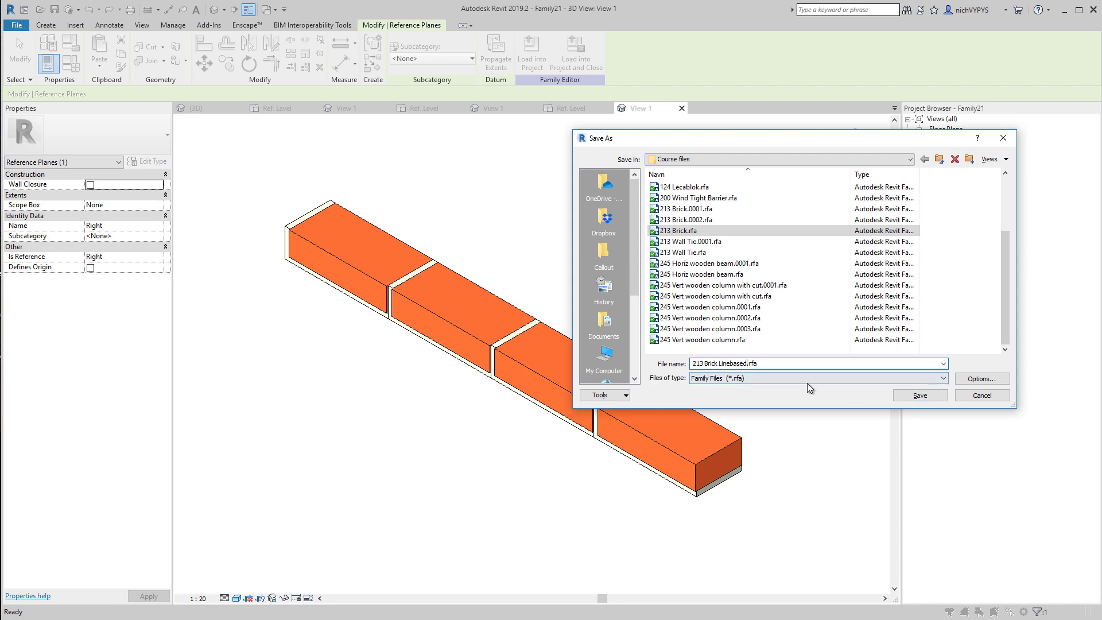
key("Left")
key("Left")
key("Left")
key("Left")
key("Left")
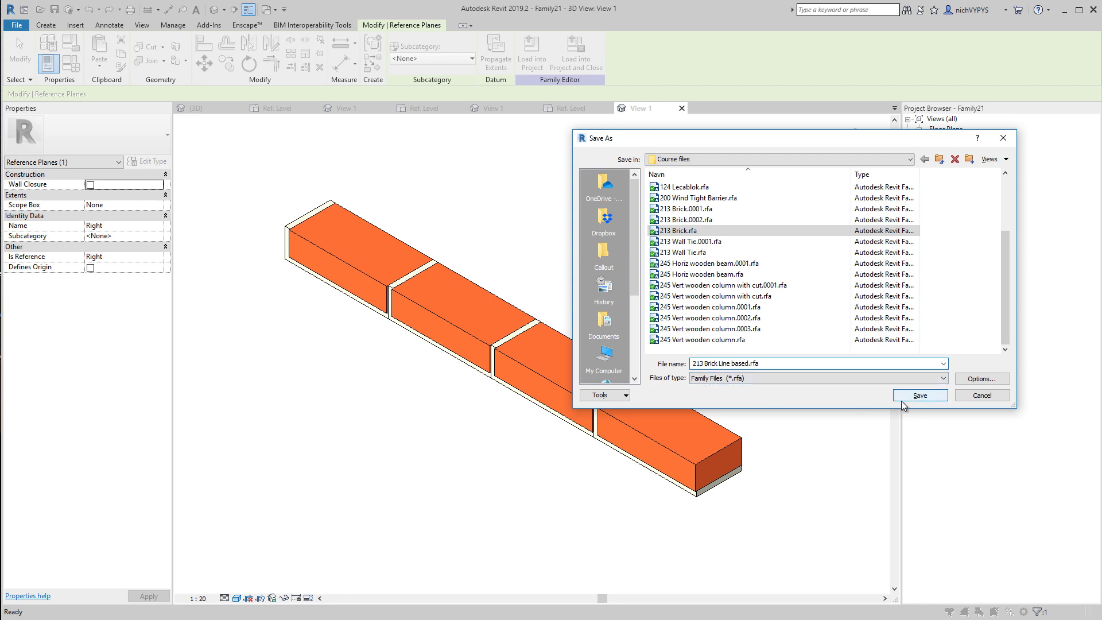
left_click(905, 399)
Load the brick line family into the 7_Brick.rvt project.
left_click(636, 303)
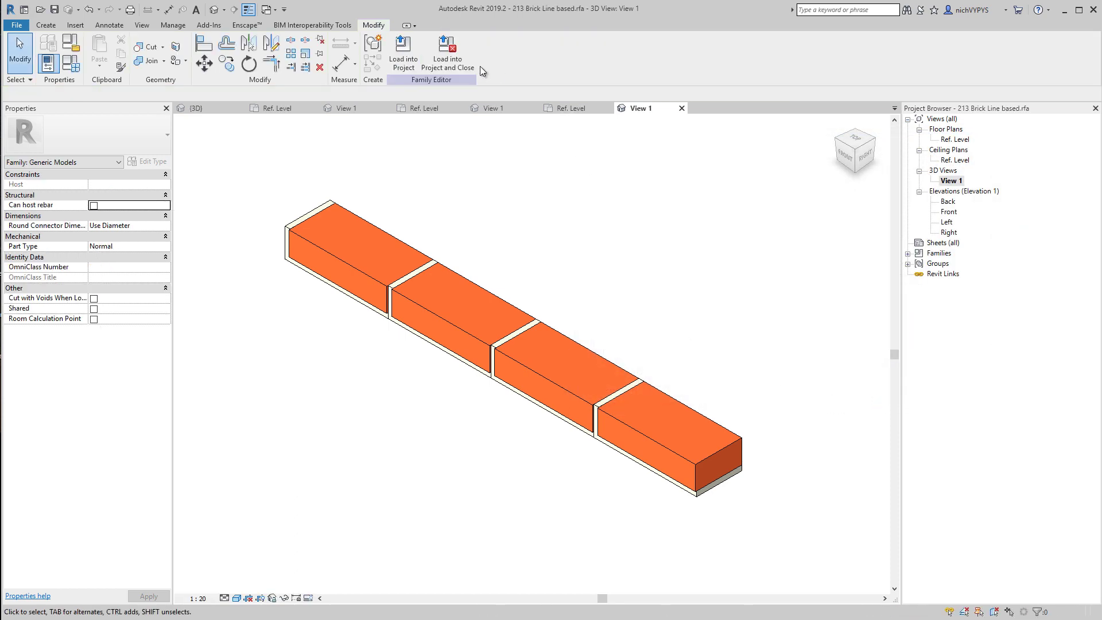
left_click(402, 60)
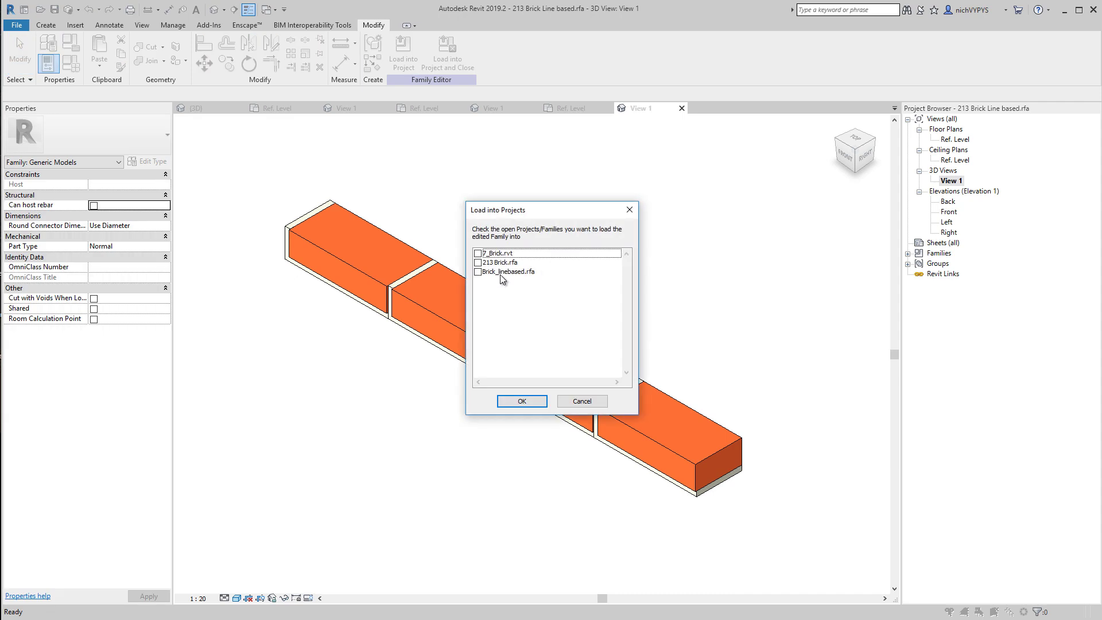
left_click(477, 254)
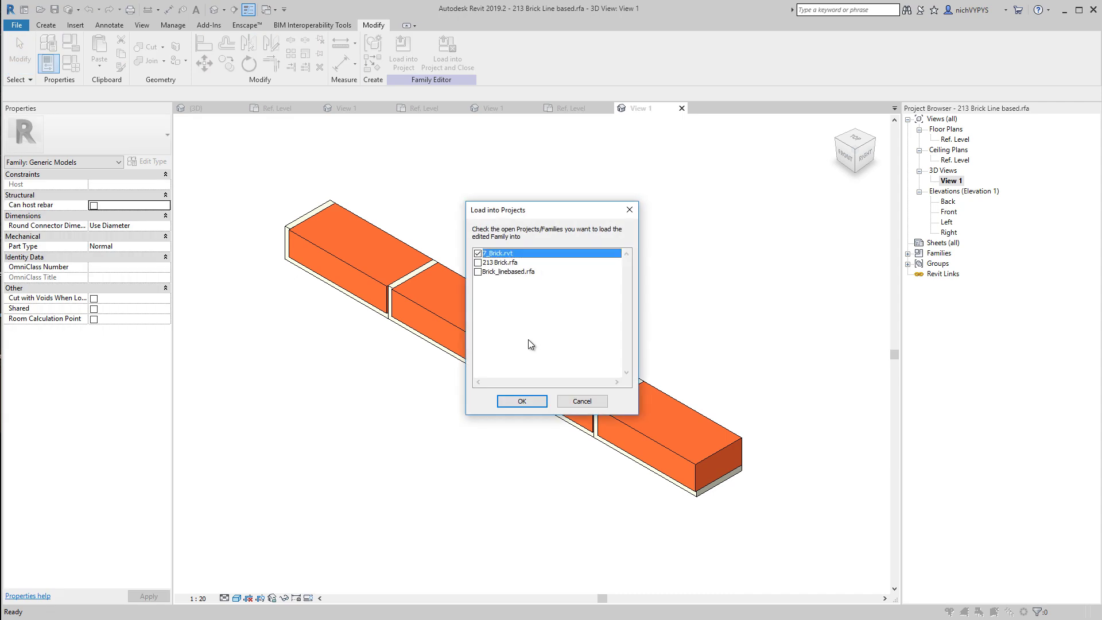
left_click(478, 254)
left_click(477, 253)
left_click(522, 400)
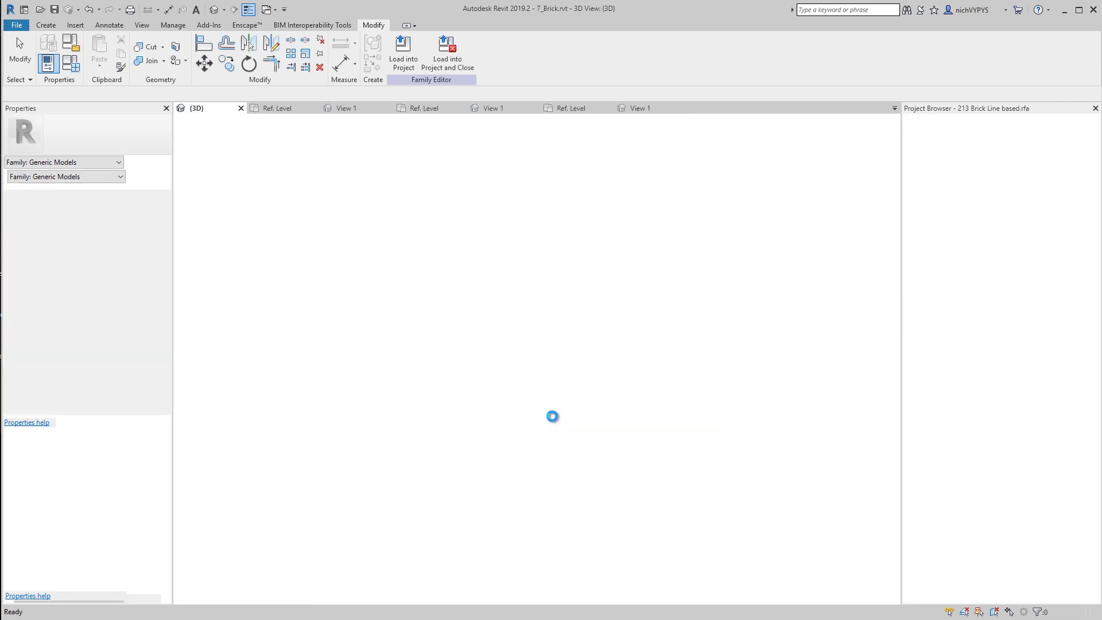
Lay a brick line along the block wall top, then view the Level 1 plan.
scroll(561, 383, "down", 3)
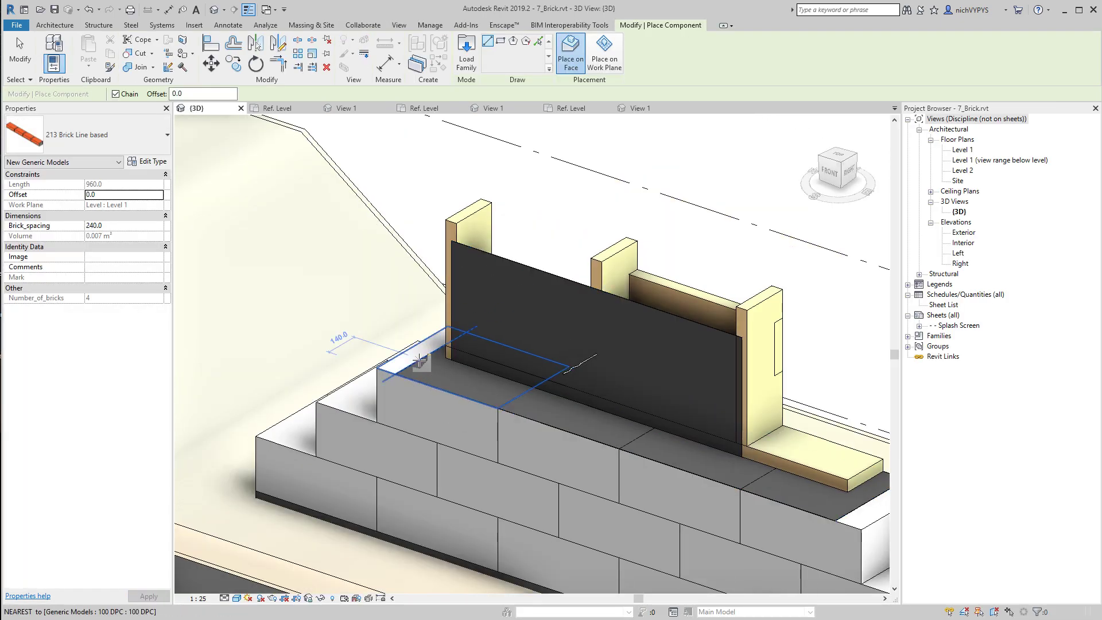
left_click(484, 391)
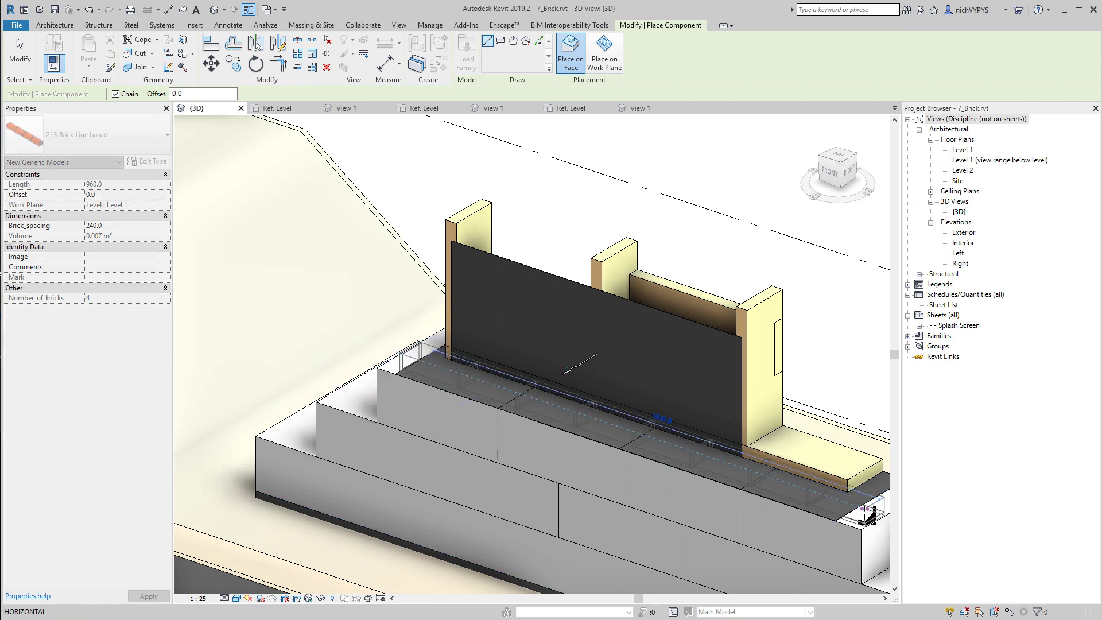
left_click(868, 513)
key("Escape")
key("Escape")
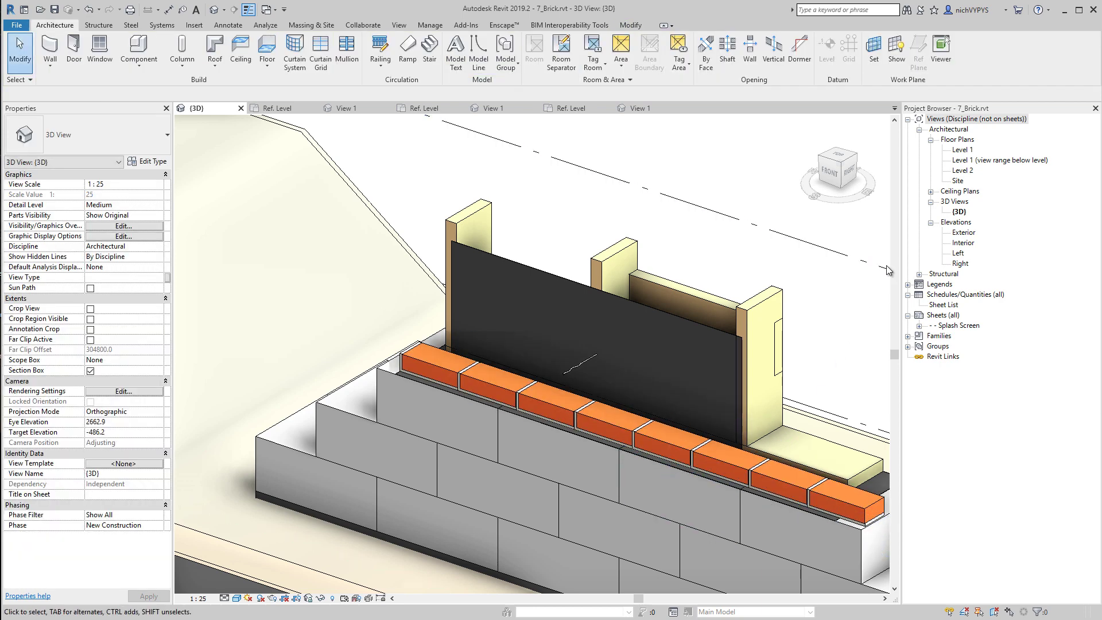
double_click(962, 150)
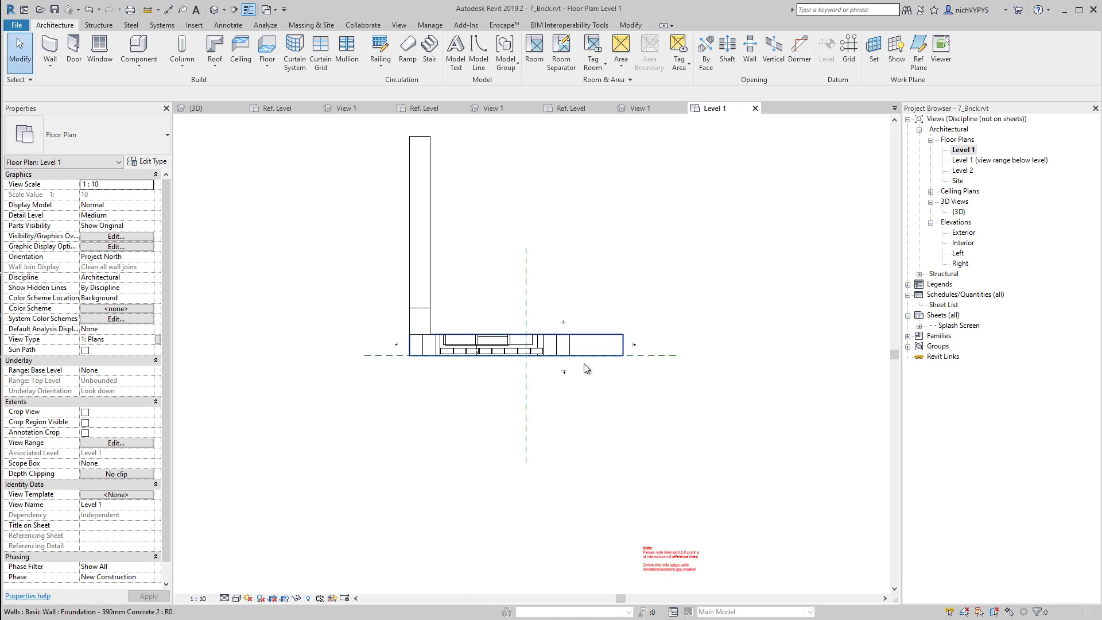
scroll(450, 373, "up", 10)
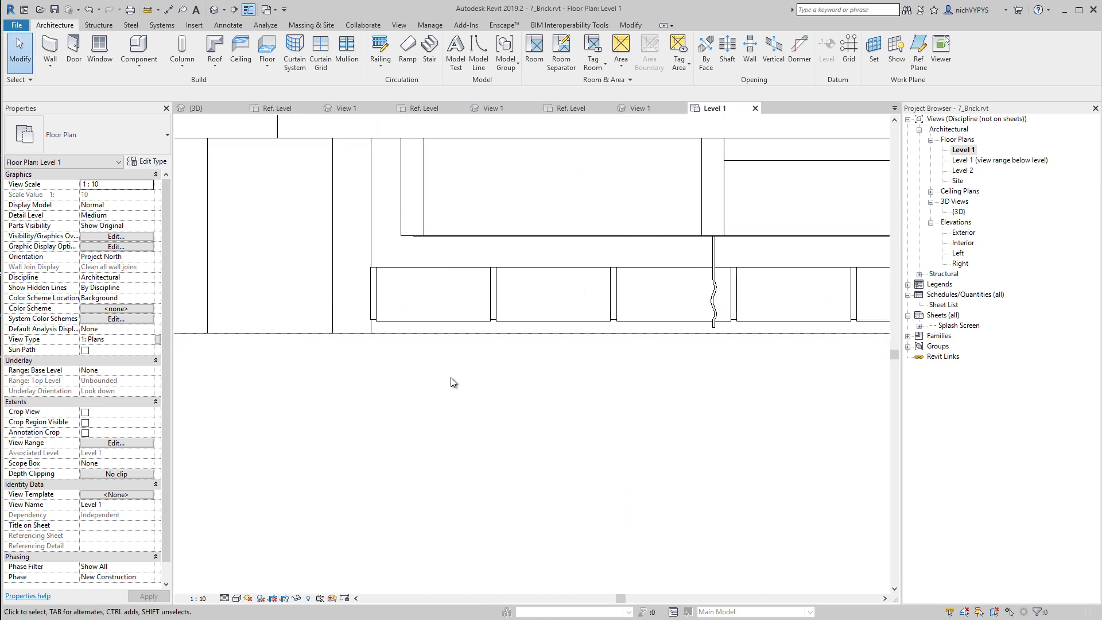
Select the brick line in the plan and nudge it into position.
left_click(435, 327)
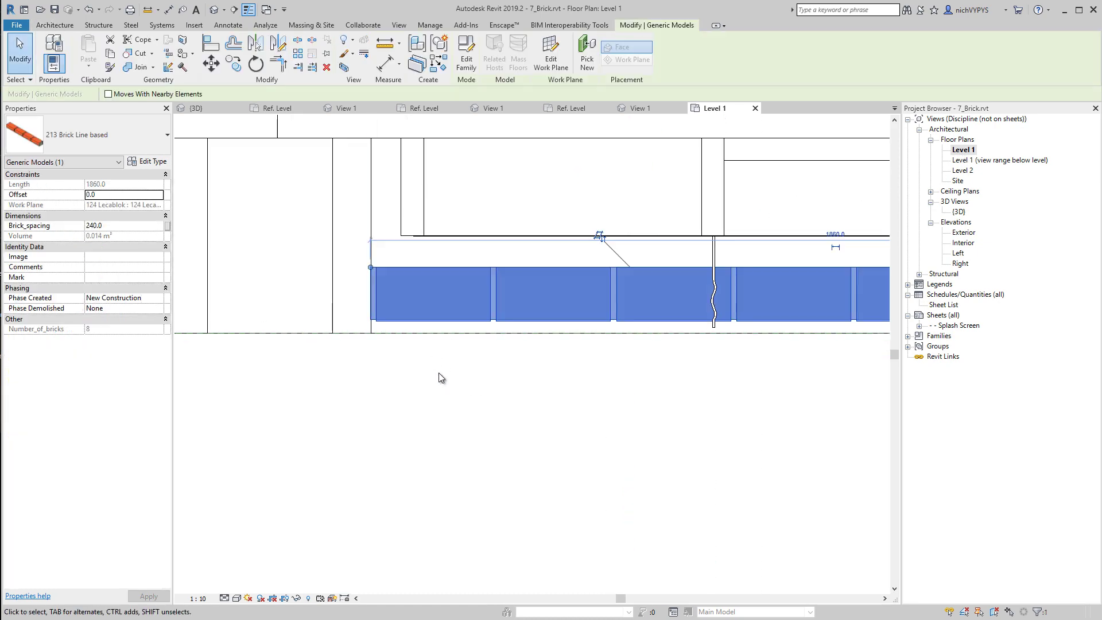
key("Down")
key("Down")
key("Down")
key("Down")
key("Down")
key("Down")
key("Down")
key("Down")
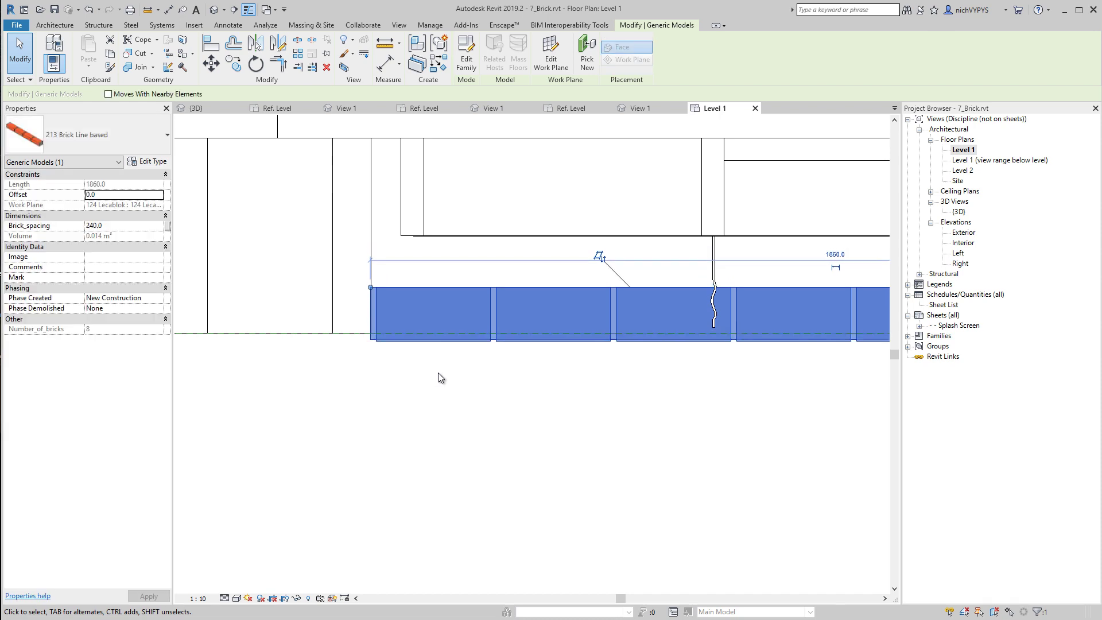
key("Up")
Shorten the brick line to 1435.0 with six bricks and return to the 3D view.
middle_click_drag(408, 380, 355, 405)
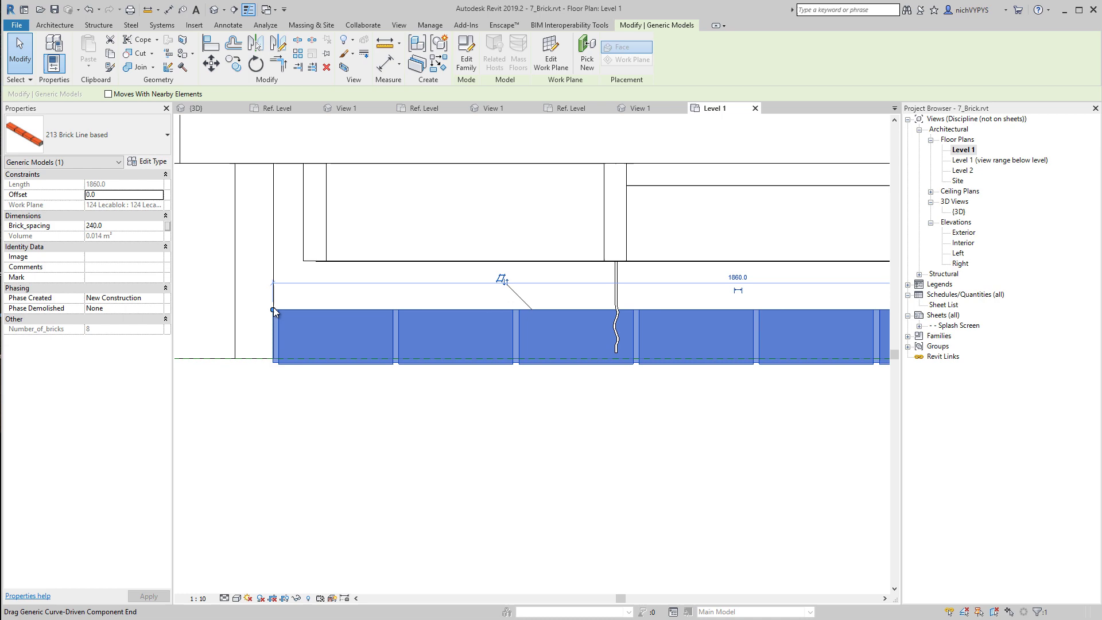
left_click_drag(319, 310, 401, 309)
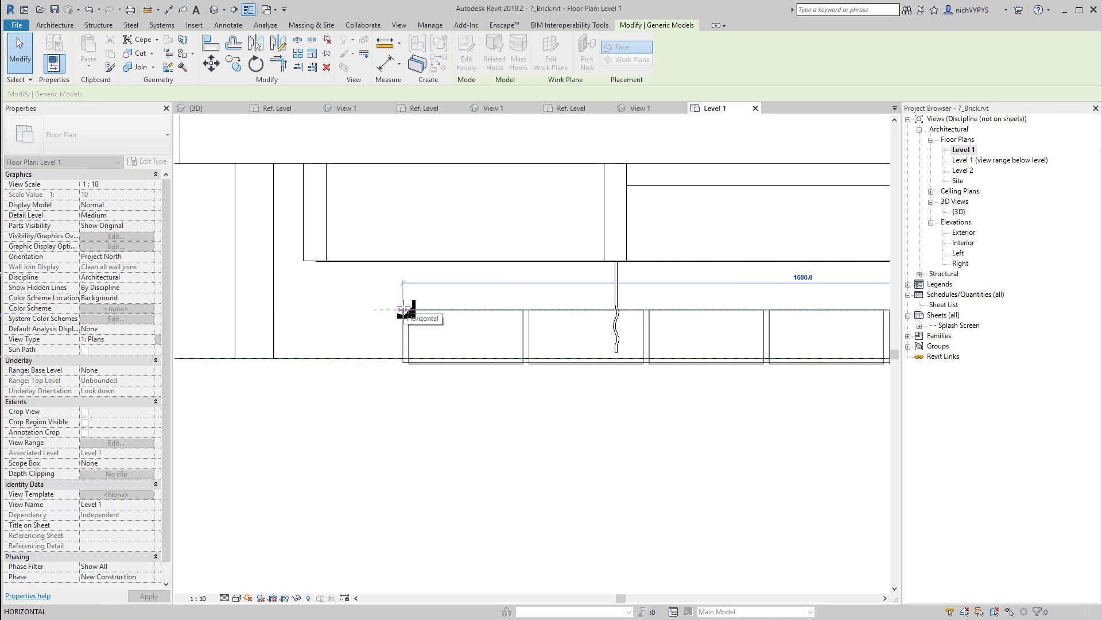
scroll(399, 339, "down", 5)
left_click(703, 332)
scroll(704, 331, "up", 3)
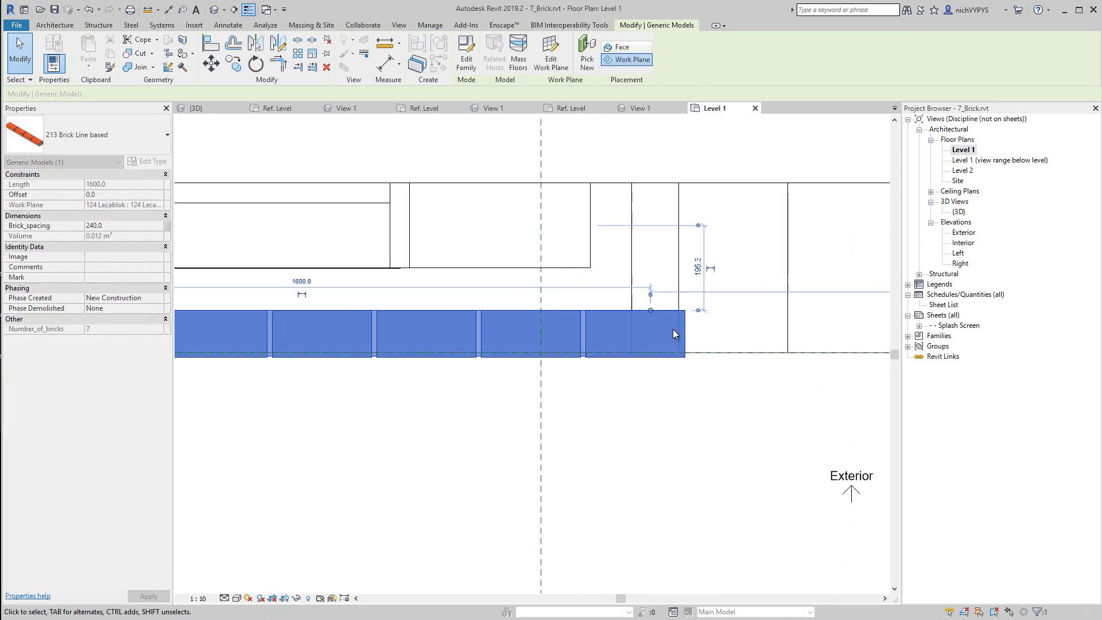
left_click_drag(595, 314, 581, 314)
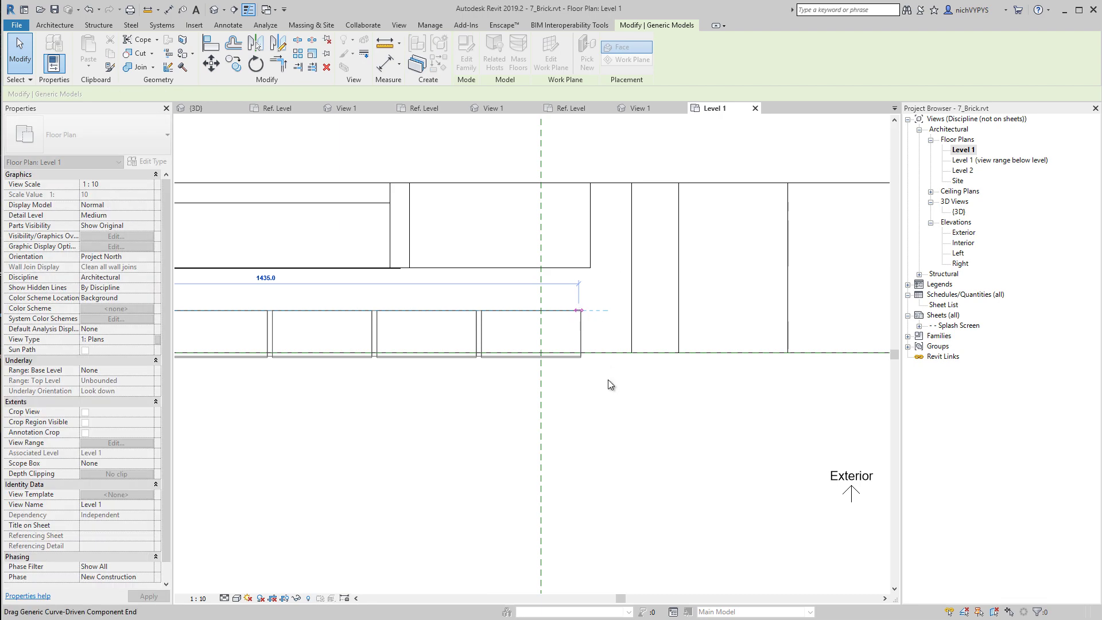
key("Escape")
double_click(959, 211)
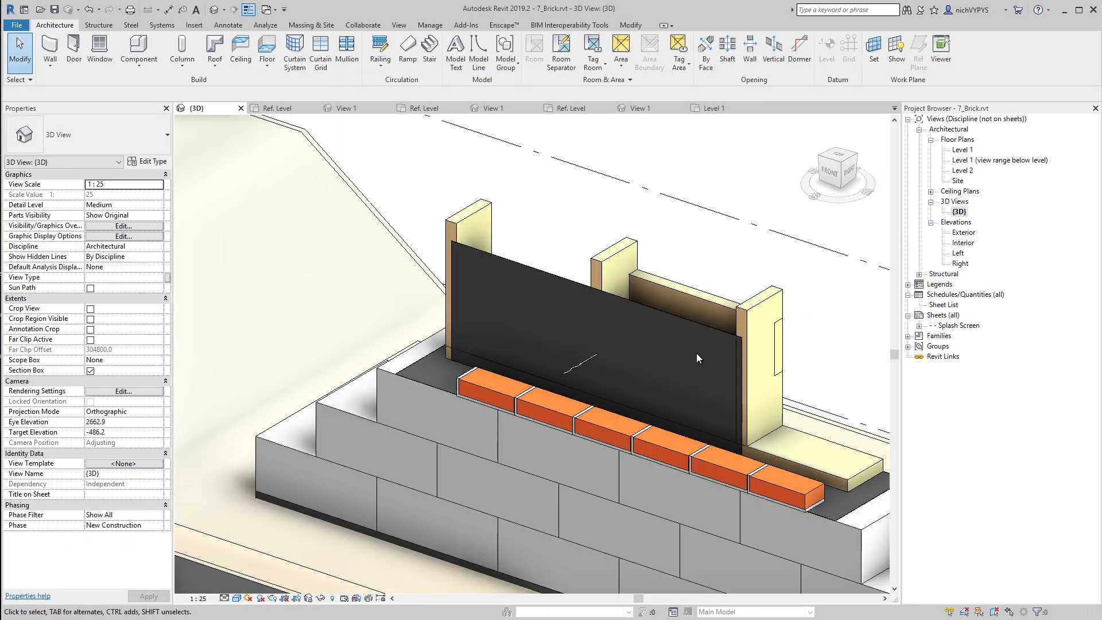
Duplicate the brick line in the same place and give the copy a 66 offset.
left_click(634, 445)
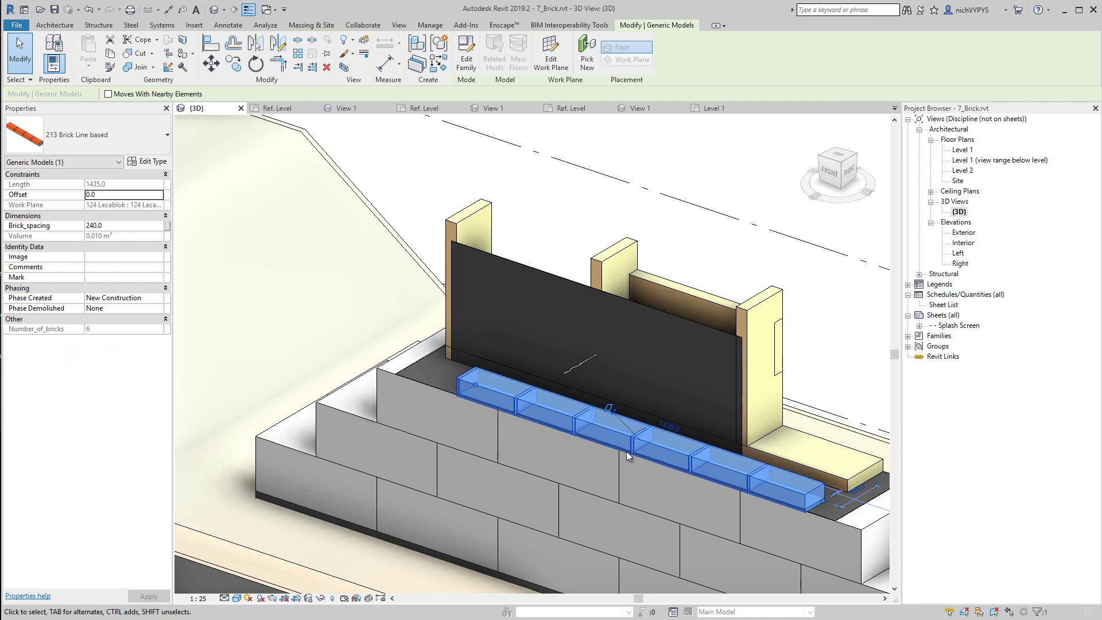
left_click(109, 68)
left_click(89, 63)
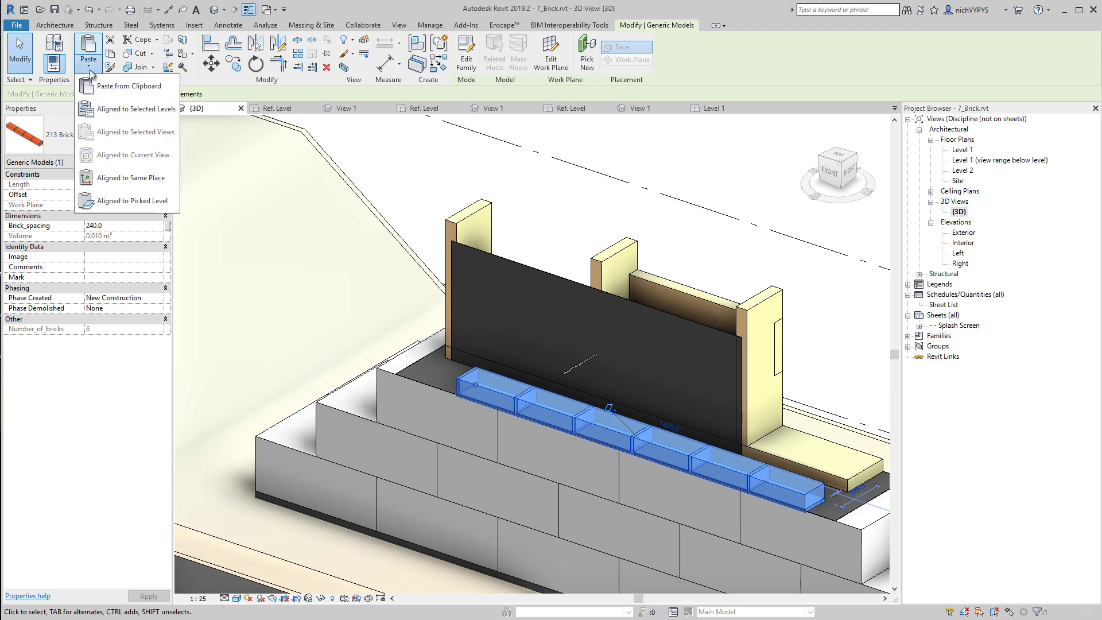
left_click(128, 180)
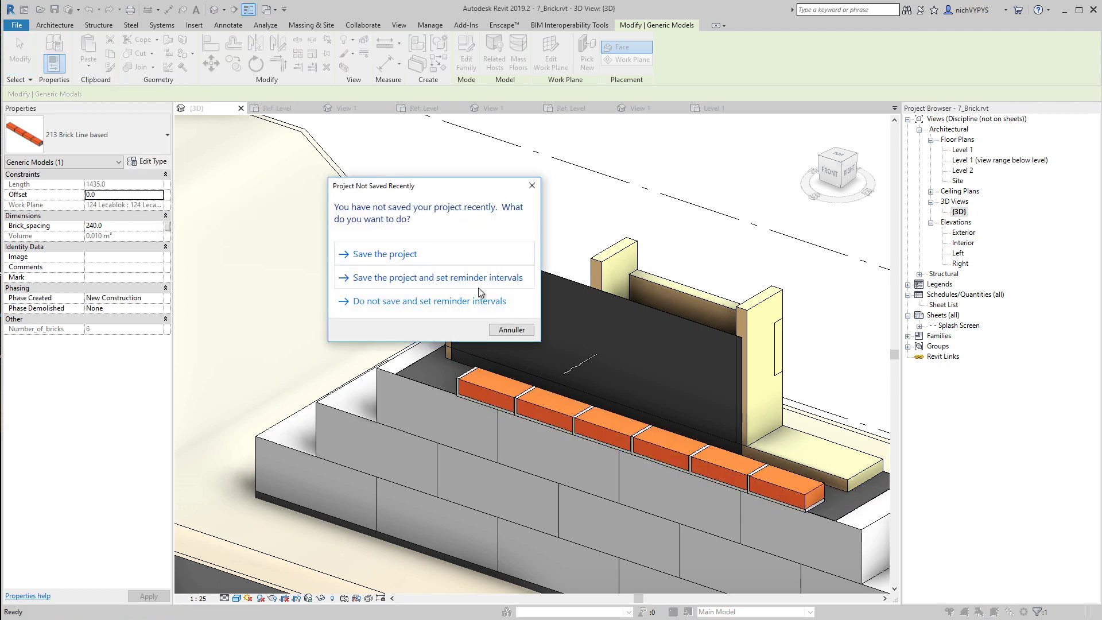
left_click(479, 297)
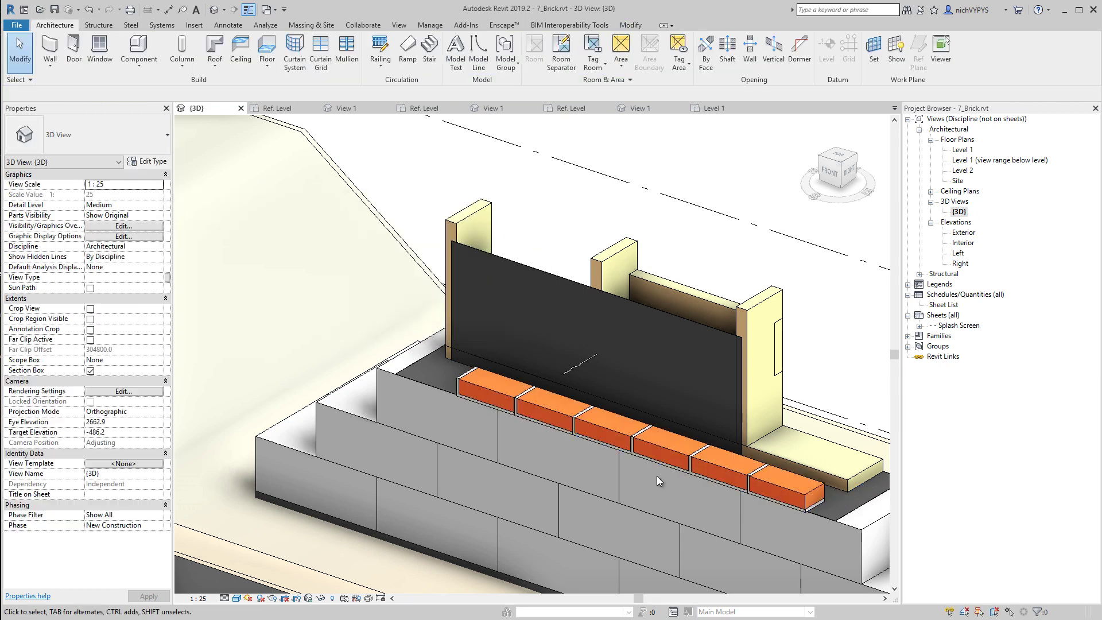
left_click(660, 445)
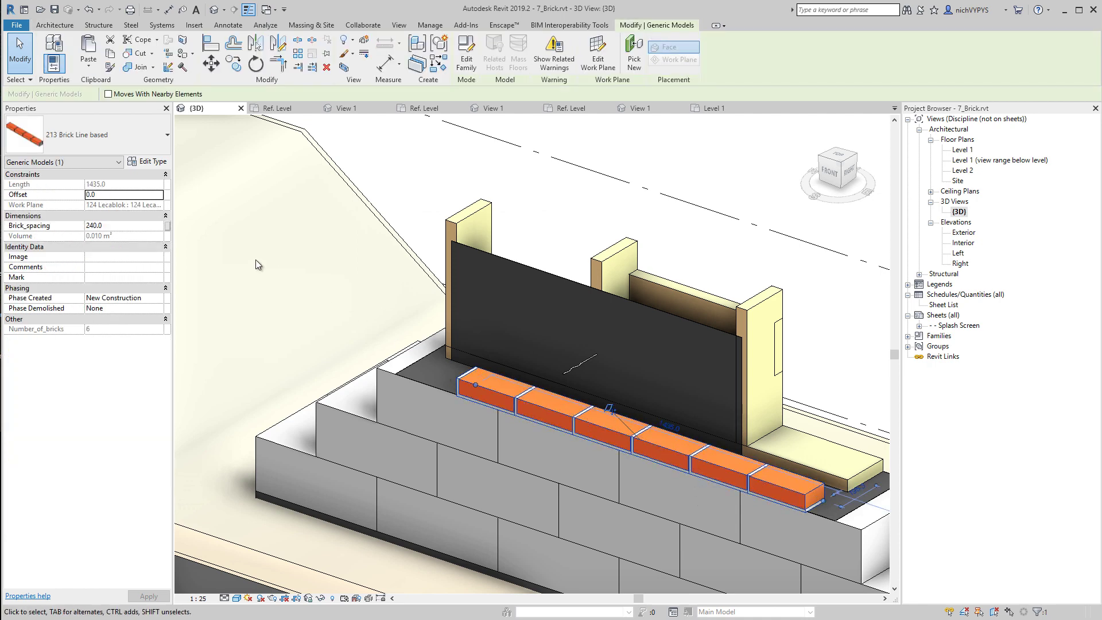
left_click(142, 194)
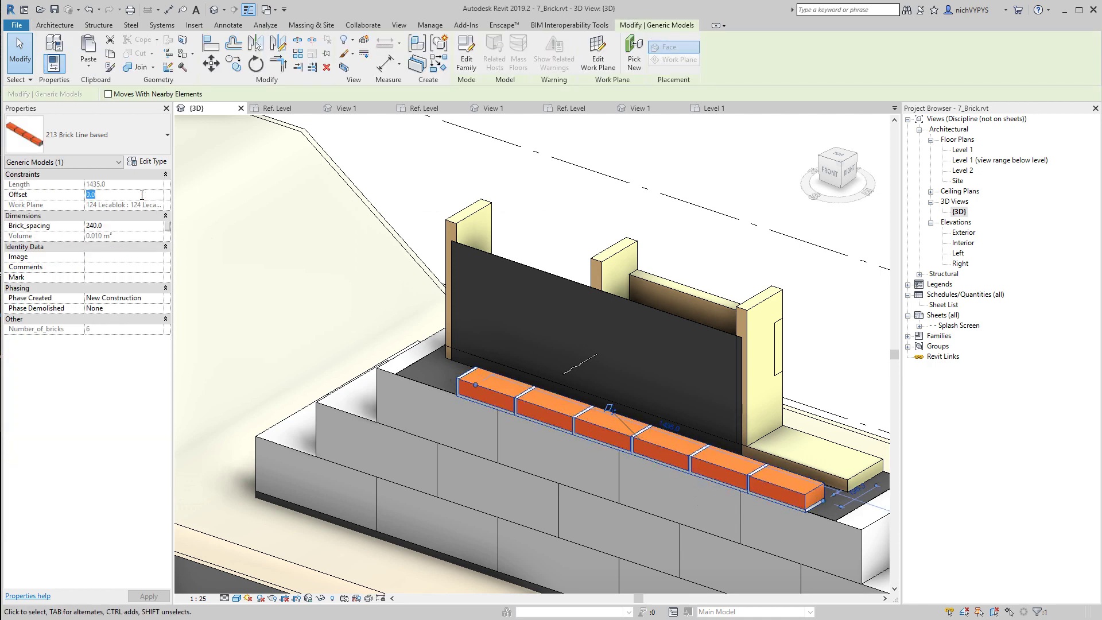
type("66")
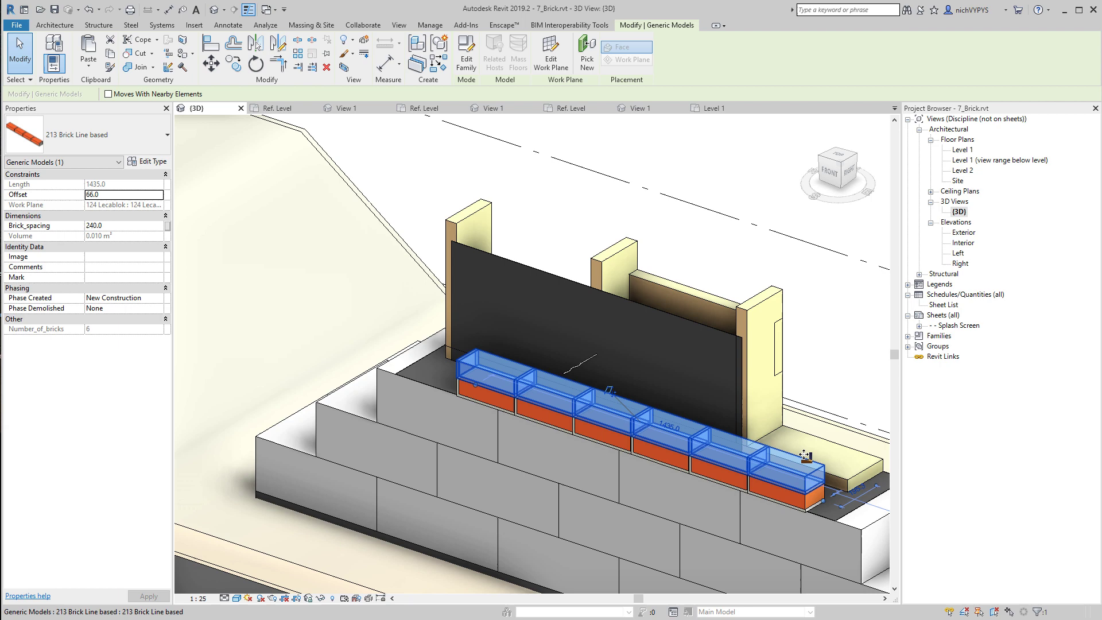
Move the raised brick line 11 in the Level 1 plan to stagger the course.
double_click(960, 150)
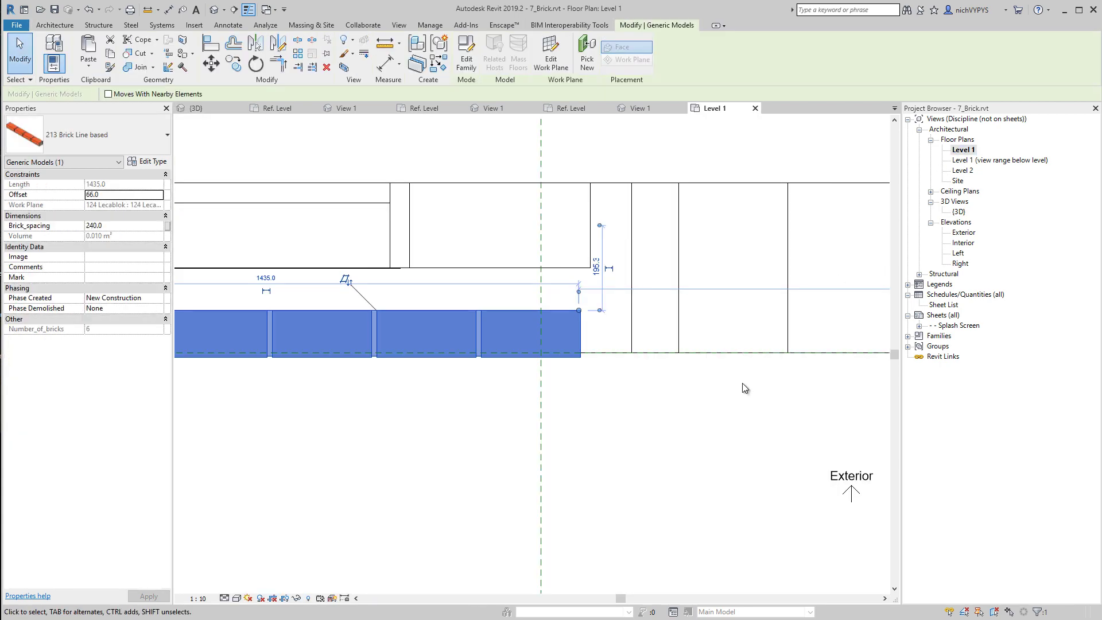
left_click(211, 63)
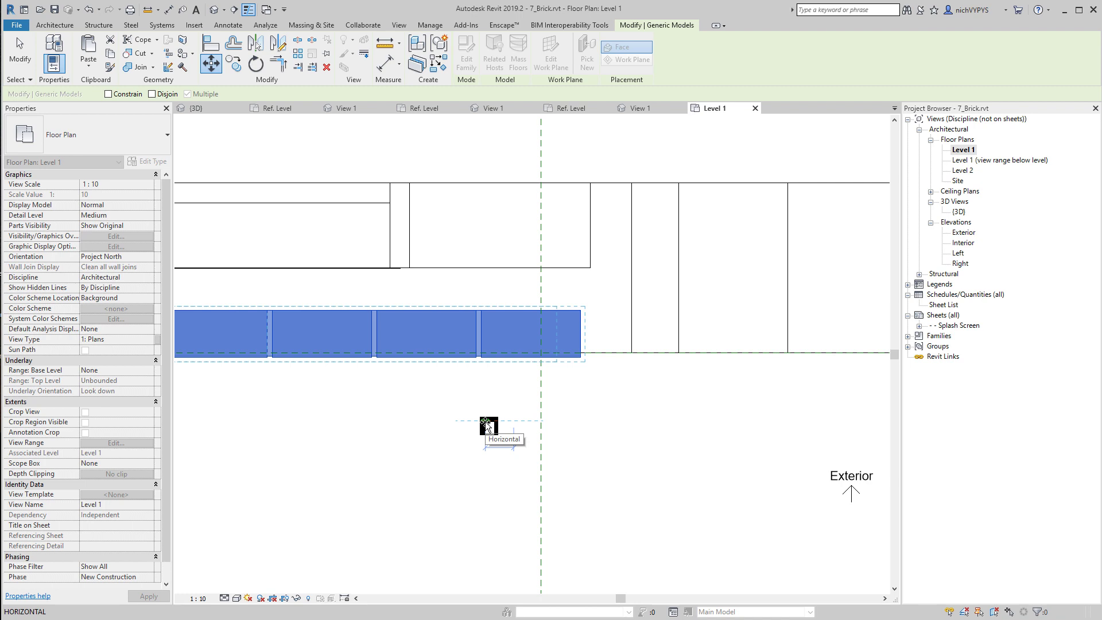
type("110")
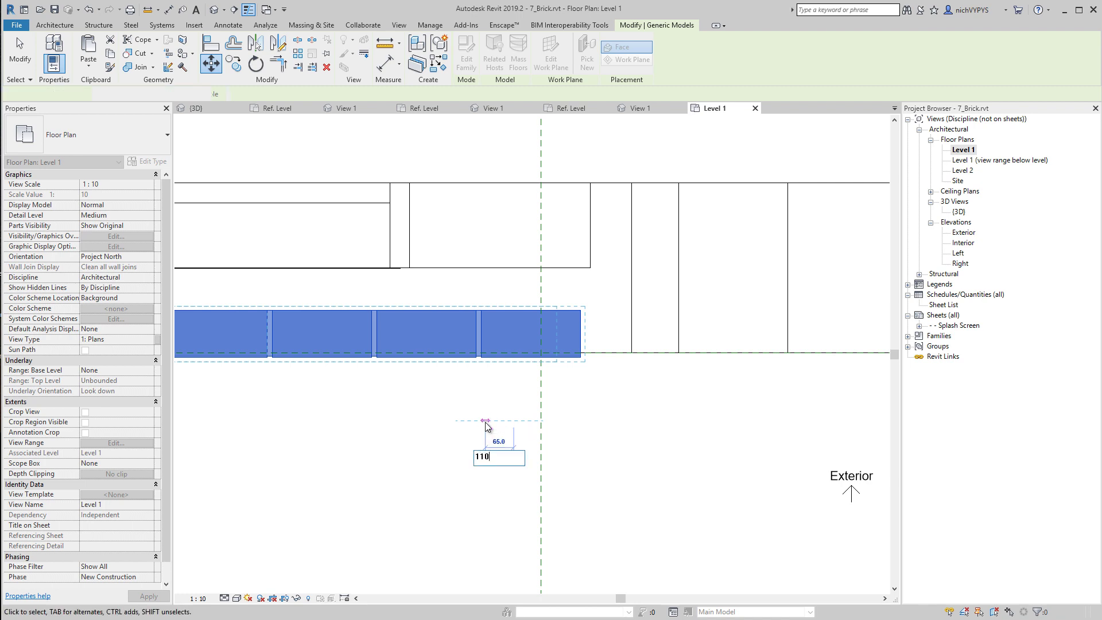
key("Return")
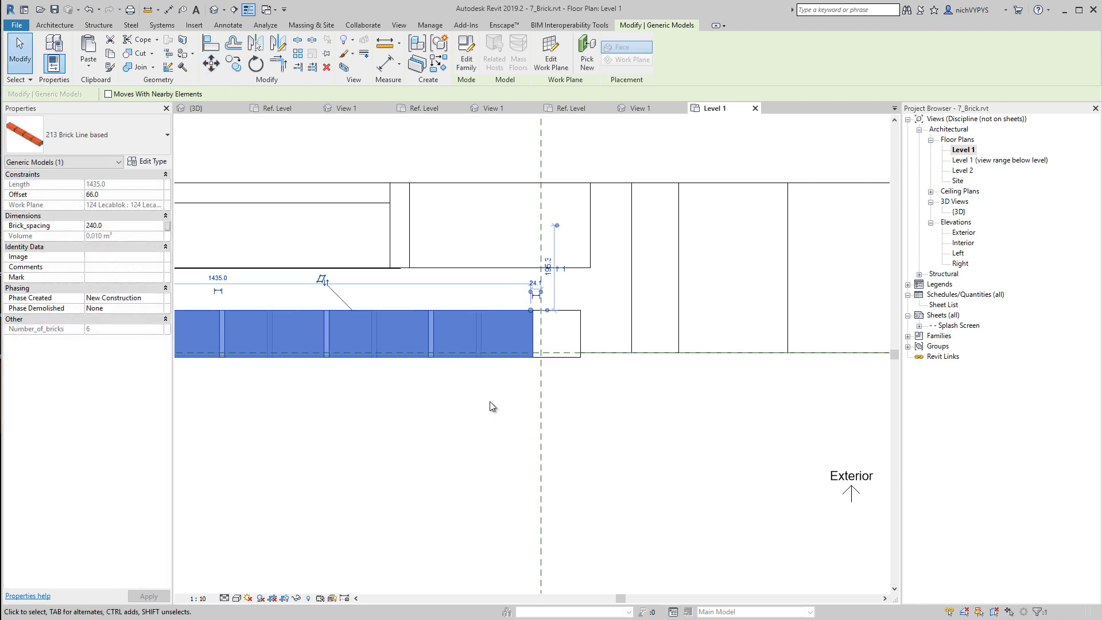
double_click(958, 211)
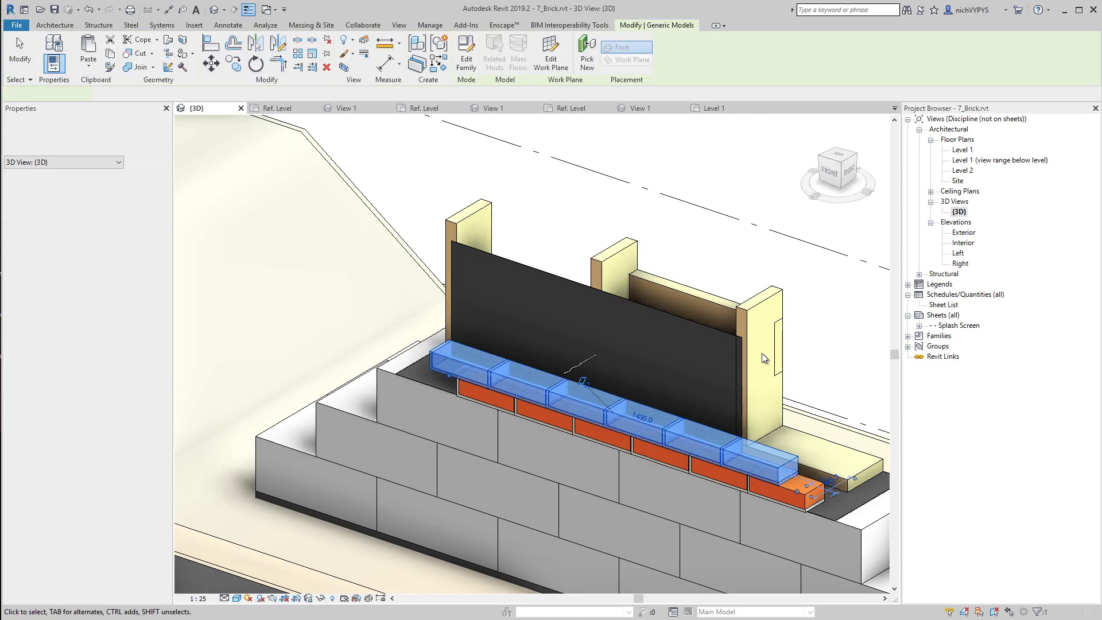
key("Escape")
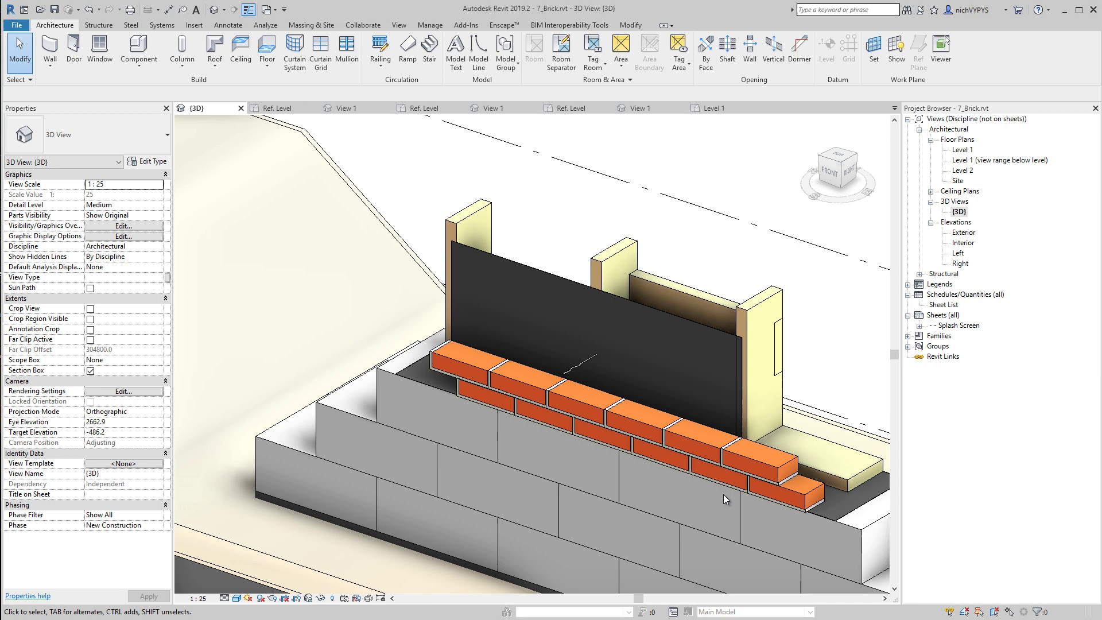
Copy the lower brick line and paste it aligned to the same place.
left_click(703, 445)
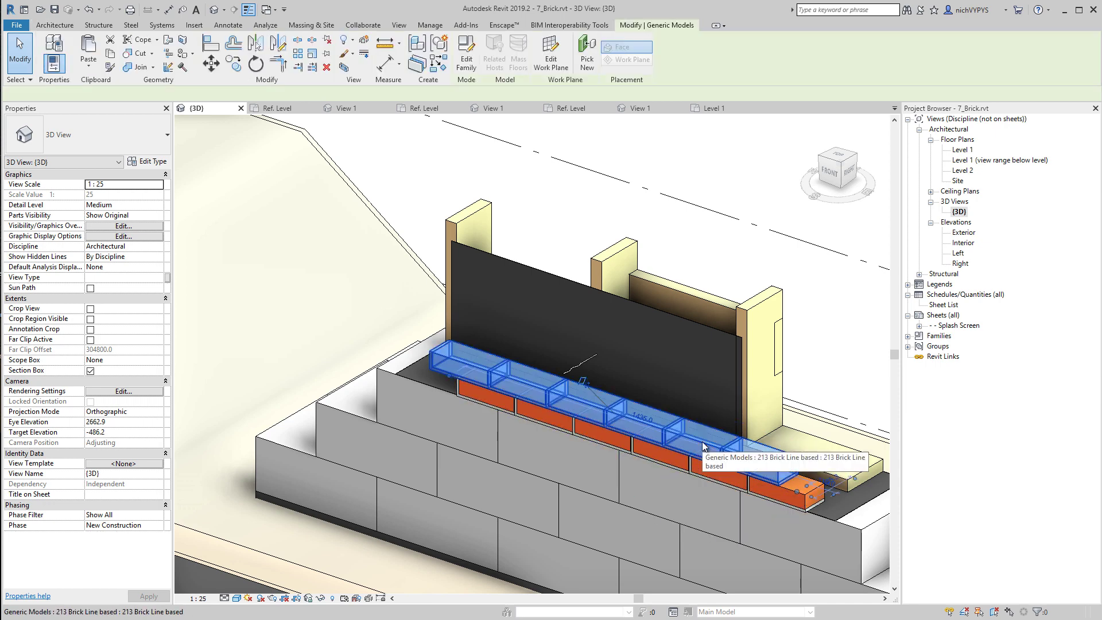
left_click(794, 505)
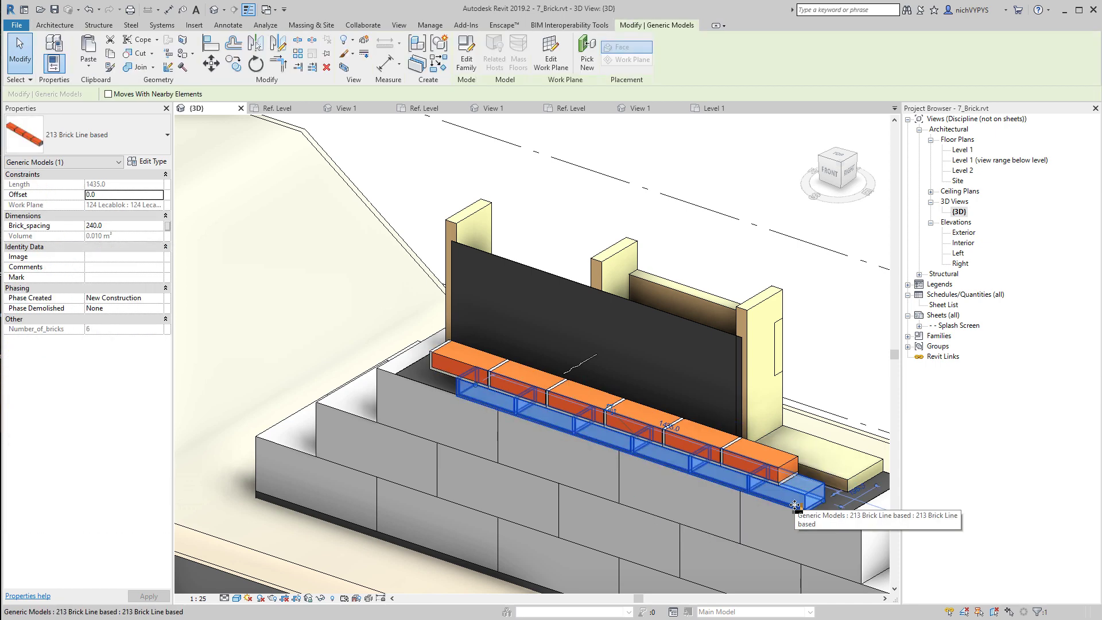
left_click(79, 66)
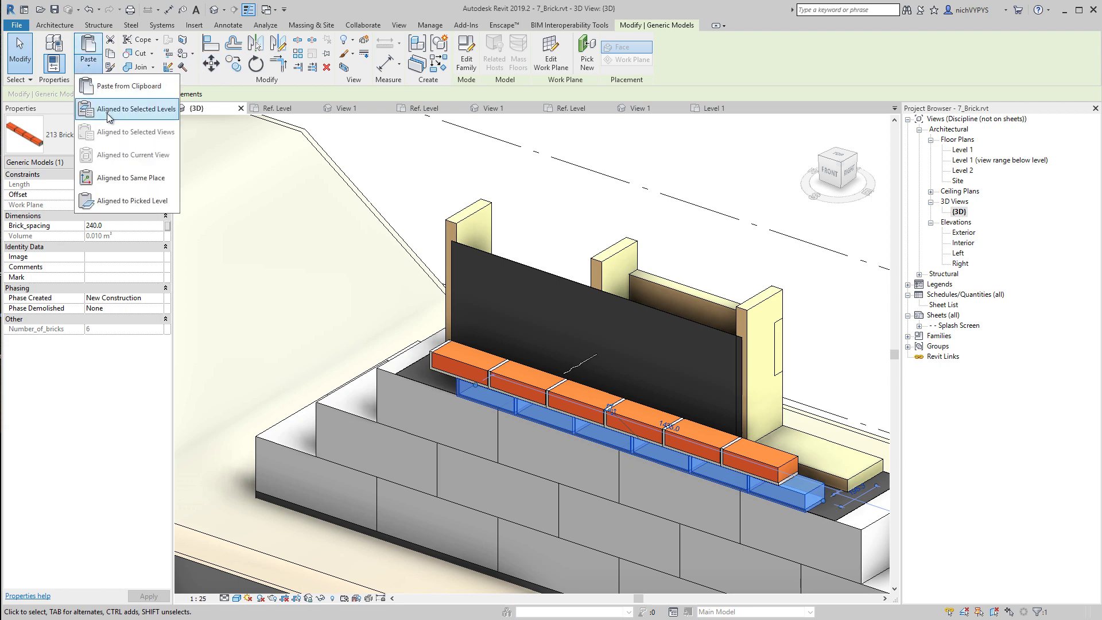
left_click(126, 178)
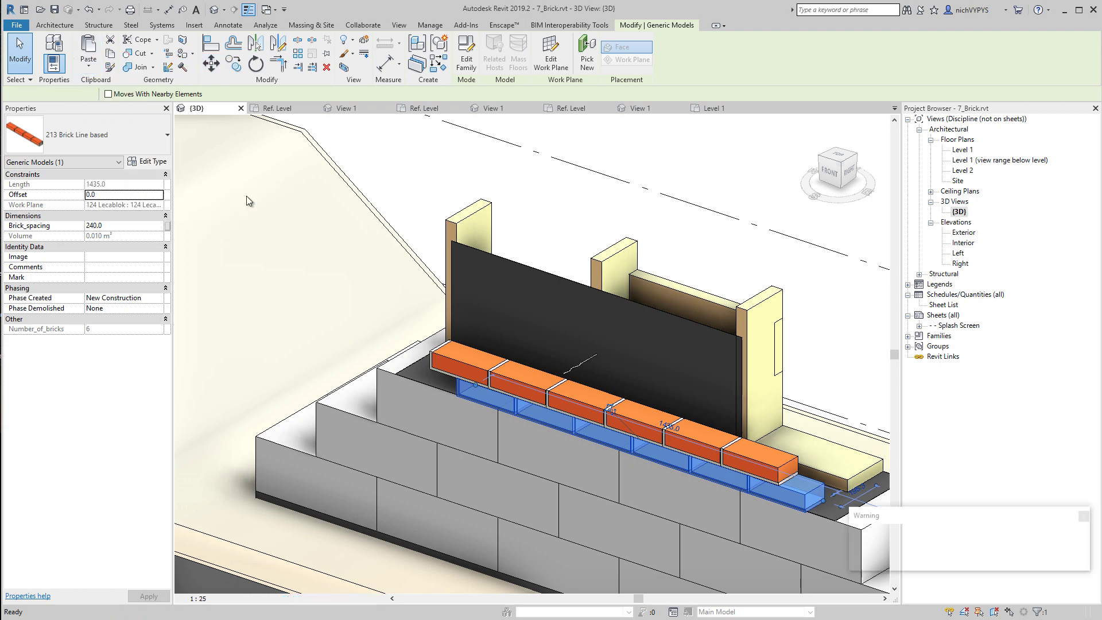
left_click(803, 501)
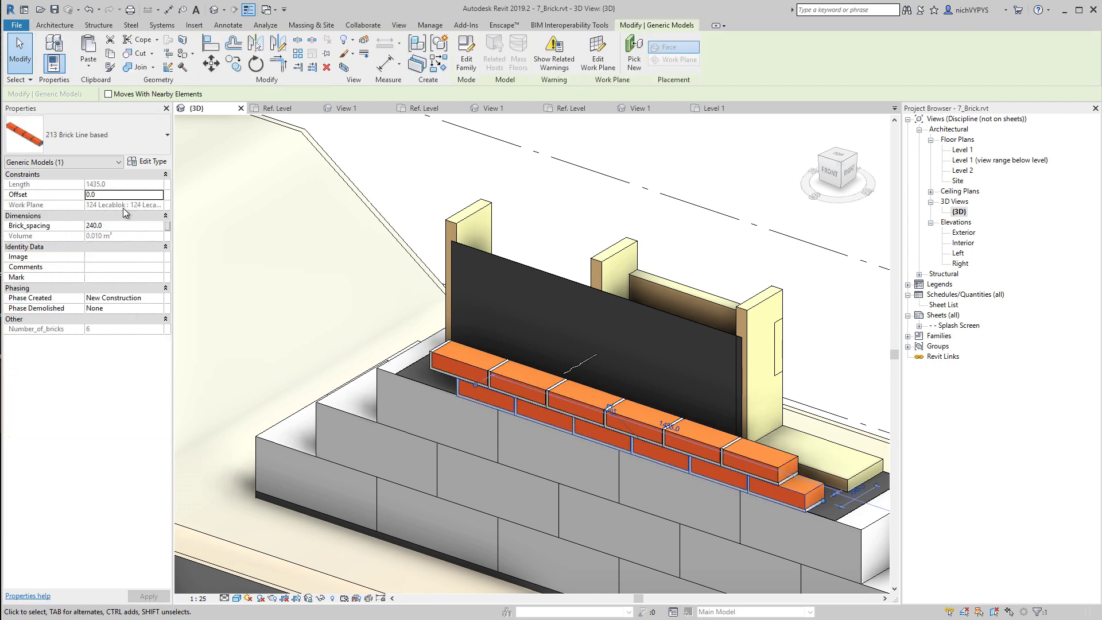
Set the duplicate's Offset to the formula =2*66, giving 132.0.
left_click(120, 194)
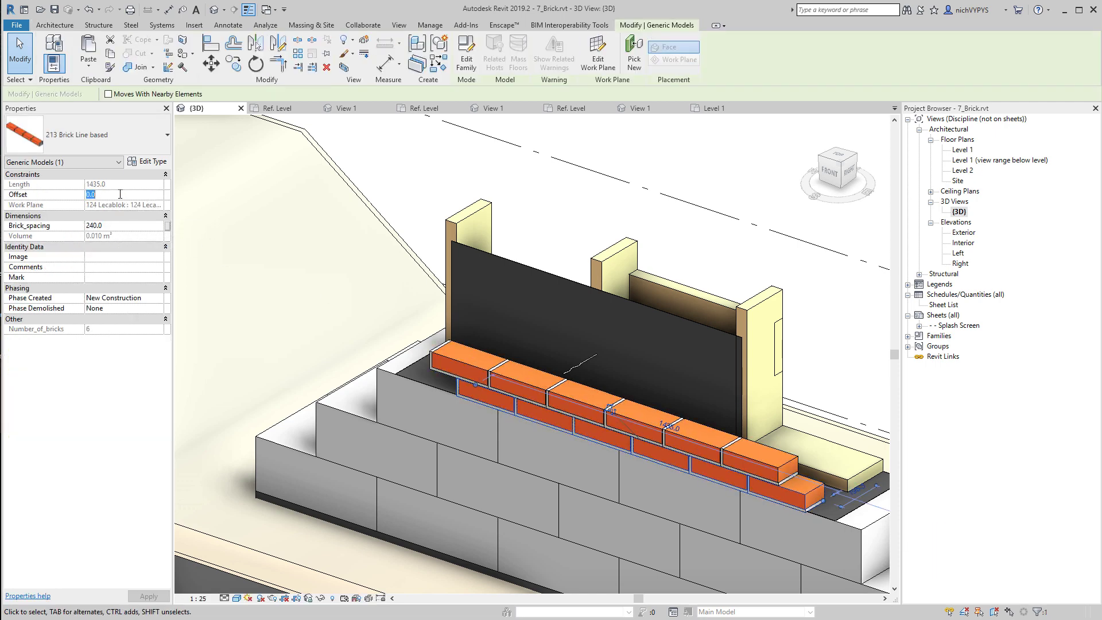
left_click(121, 197)
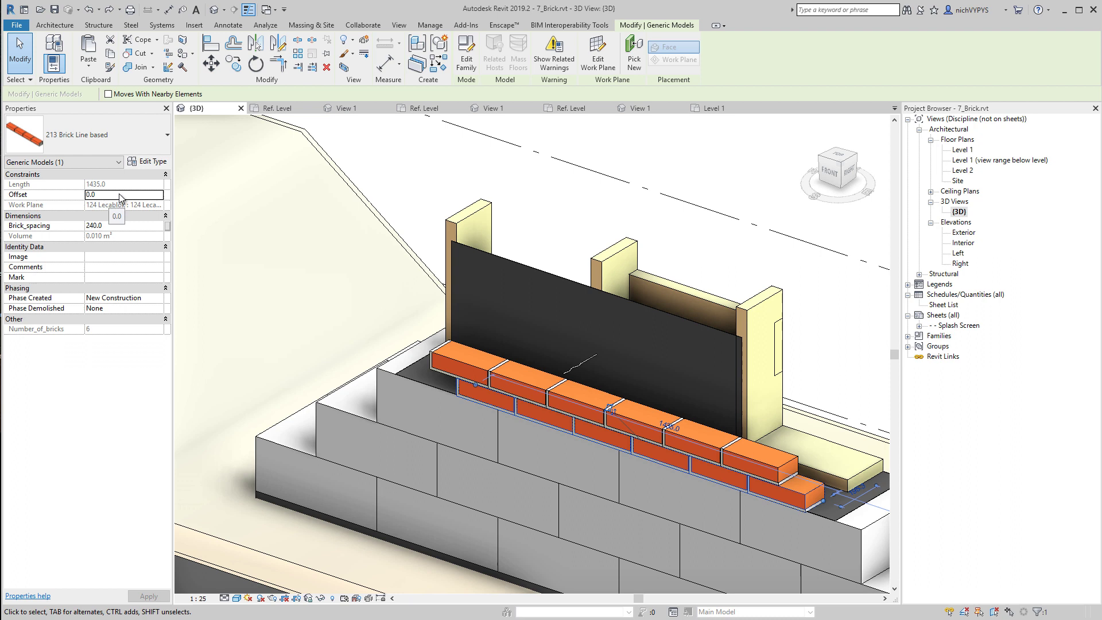
left_click(120, 194)
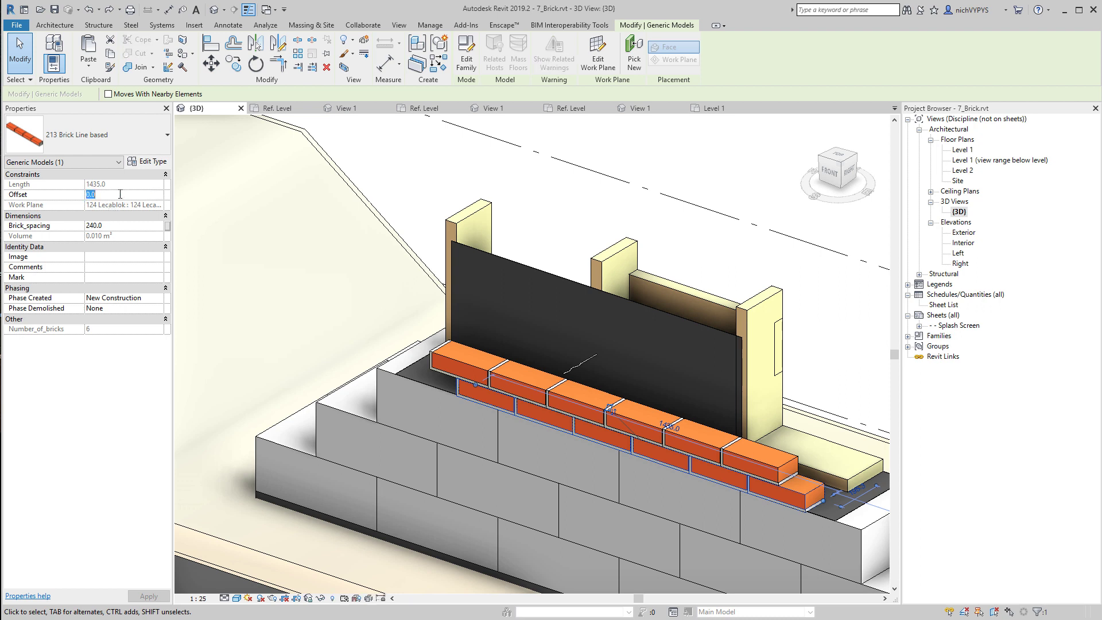
type("=")
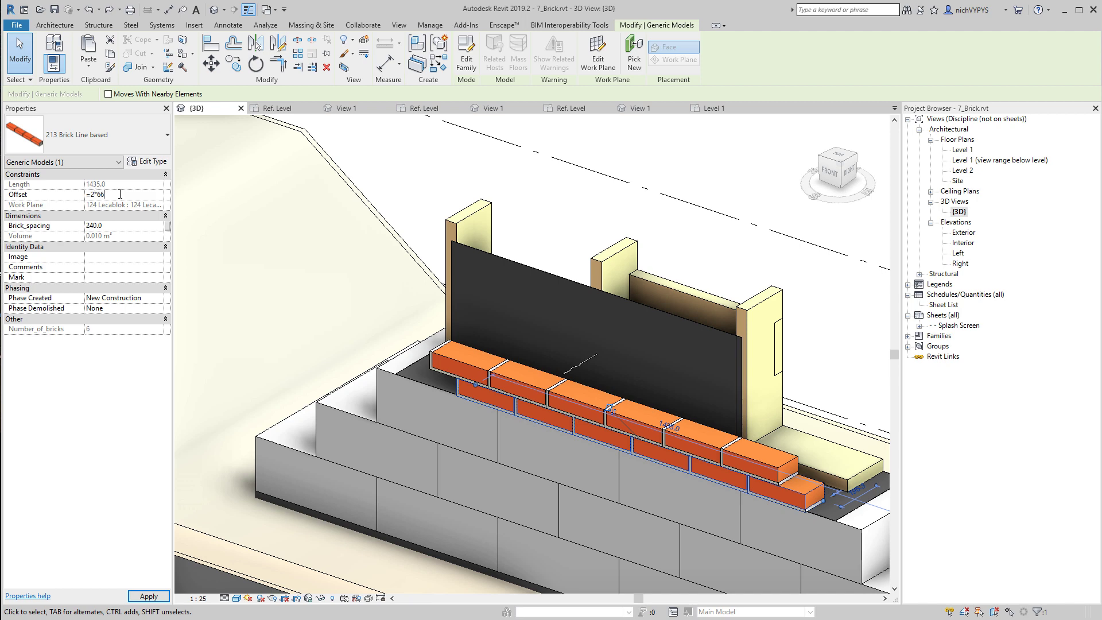
type("2*66")
key("Return")
key("Escape")
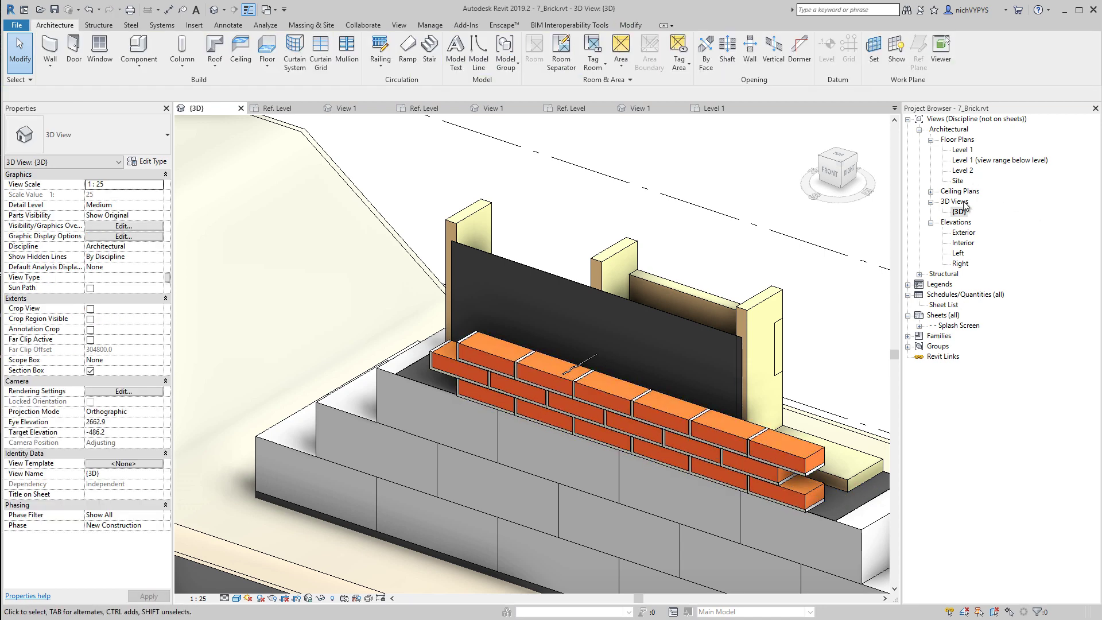
In the Exterior elevation, nudge the wall tie up to 803.8.
double_click(964, 232)
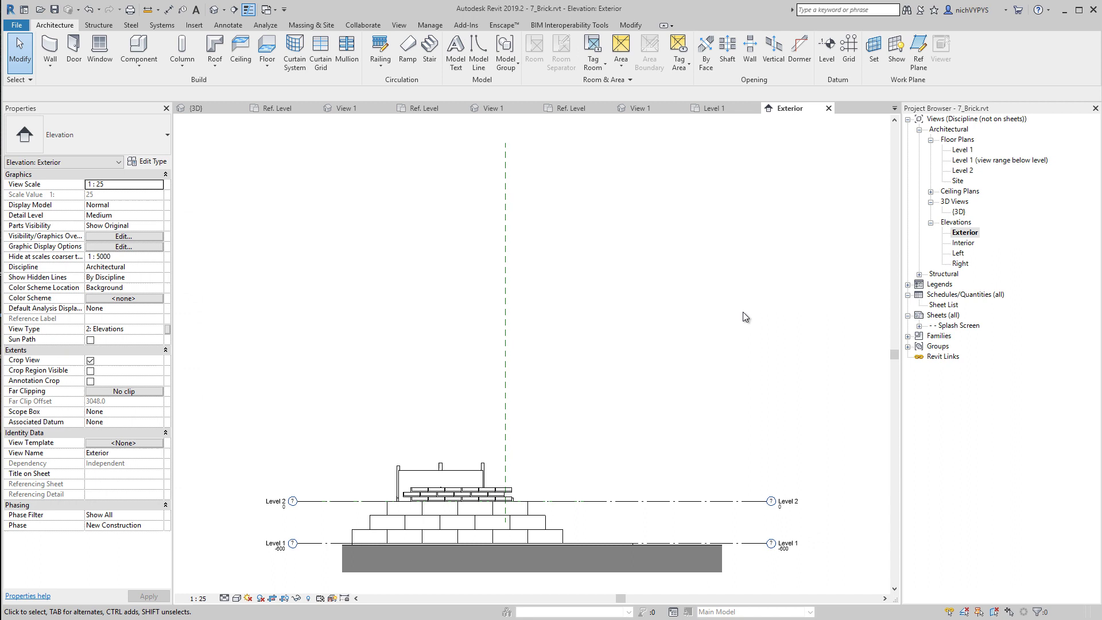
scroll(411, 479, "up", 5)
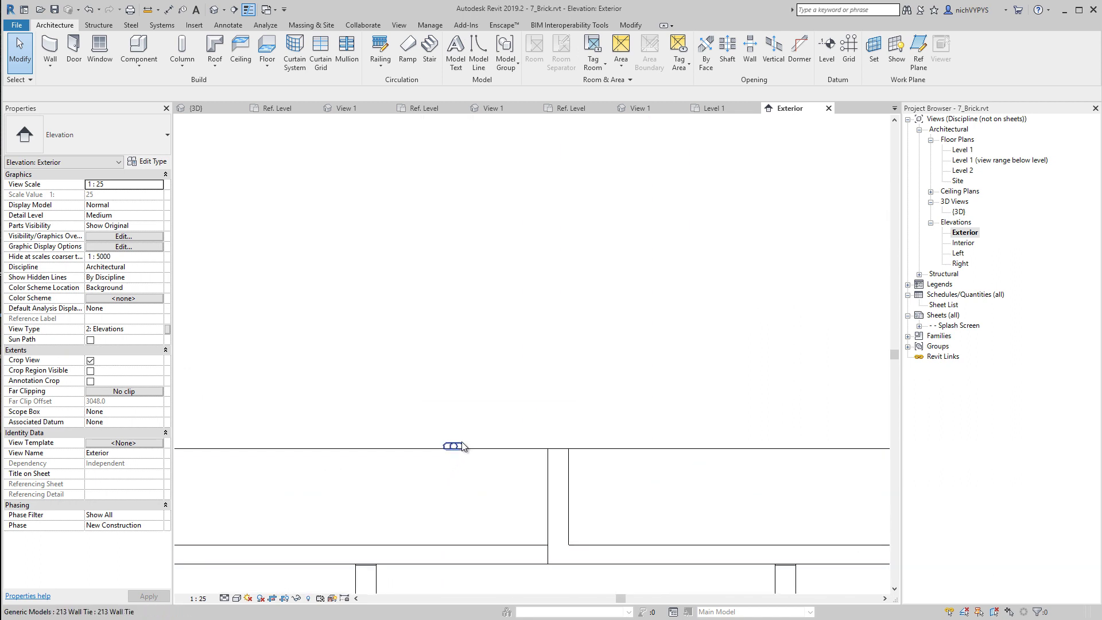
left_click(529, 462)
key("Up")
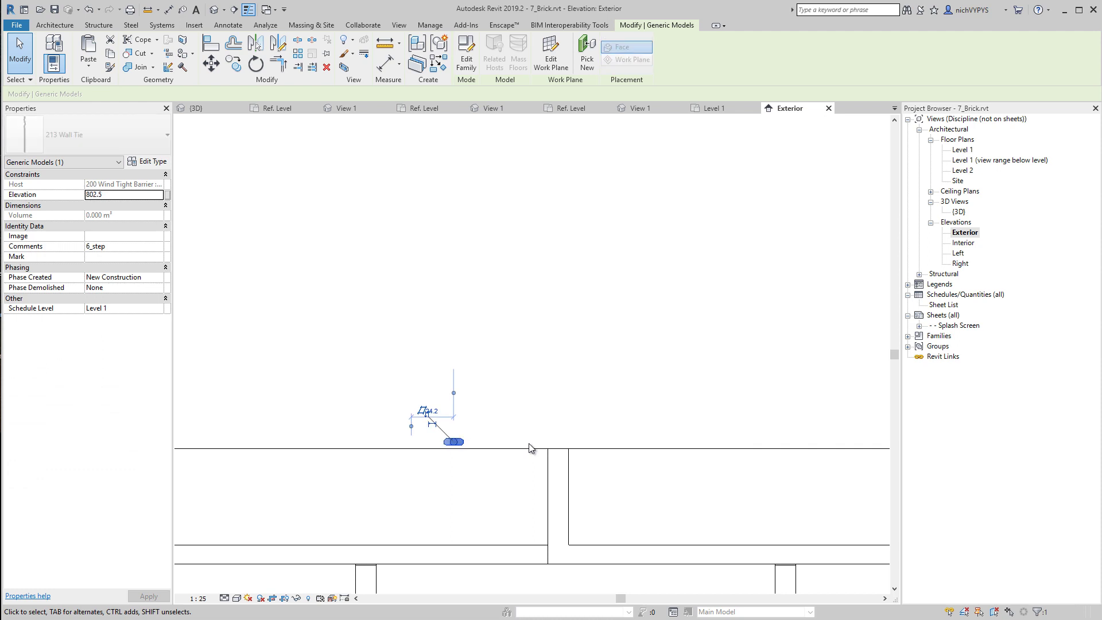
key("Up")
Copy the wall tie to the right-hand post.
scroll(511, 444, "down", 3)
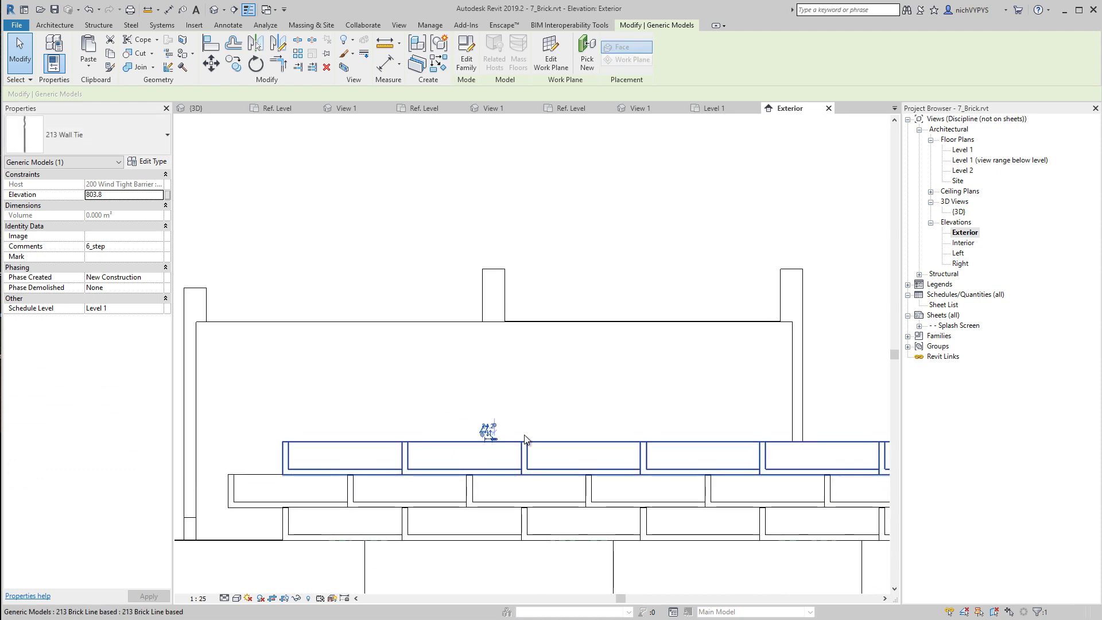
left_click(233, 64)
left_click(493, 439)
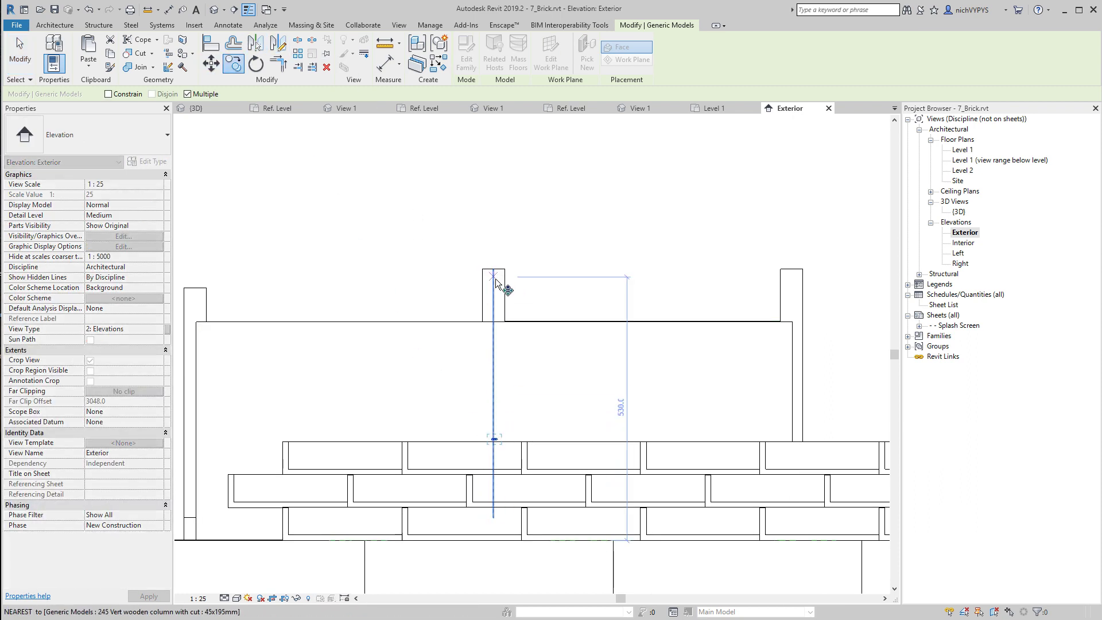
left_click(797, 287)
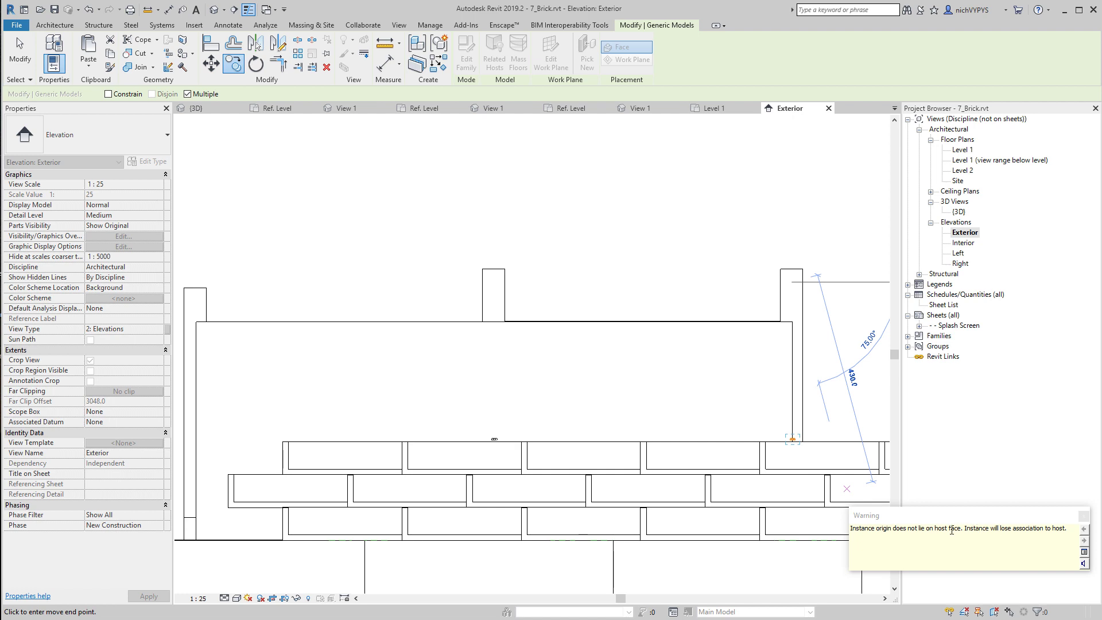
scroll(795, 444, "up", 5)
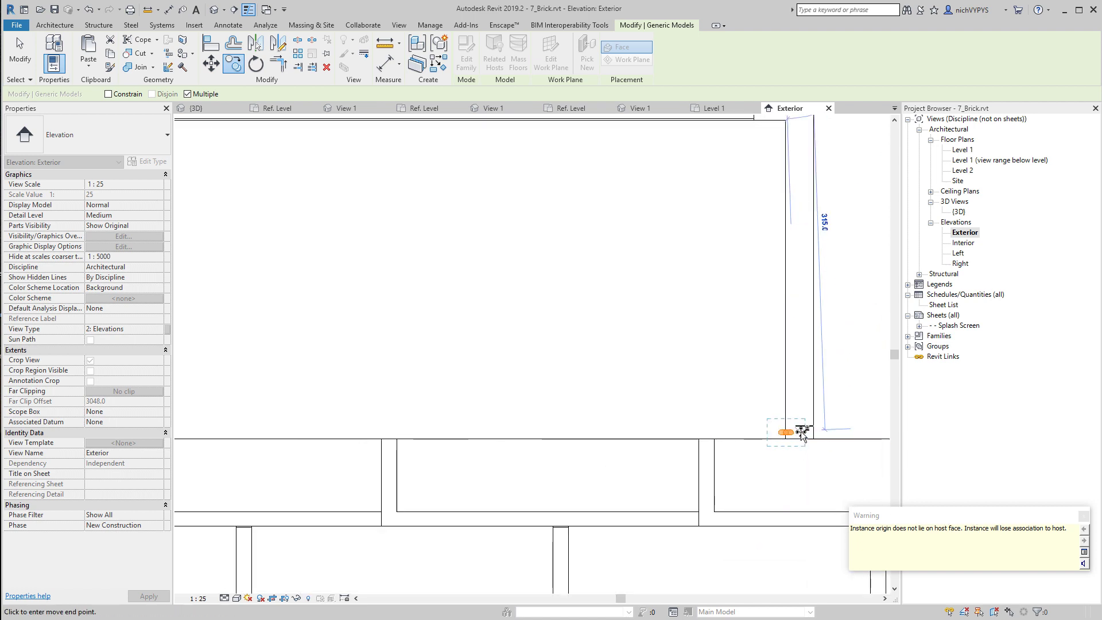
scroll(787, 379, "down", 3)
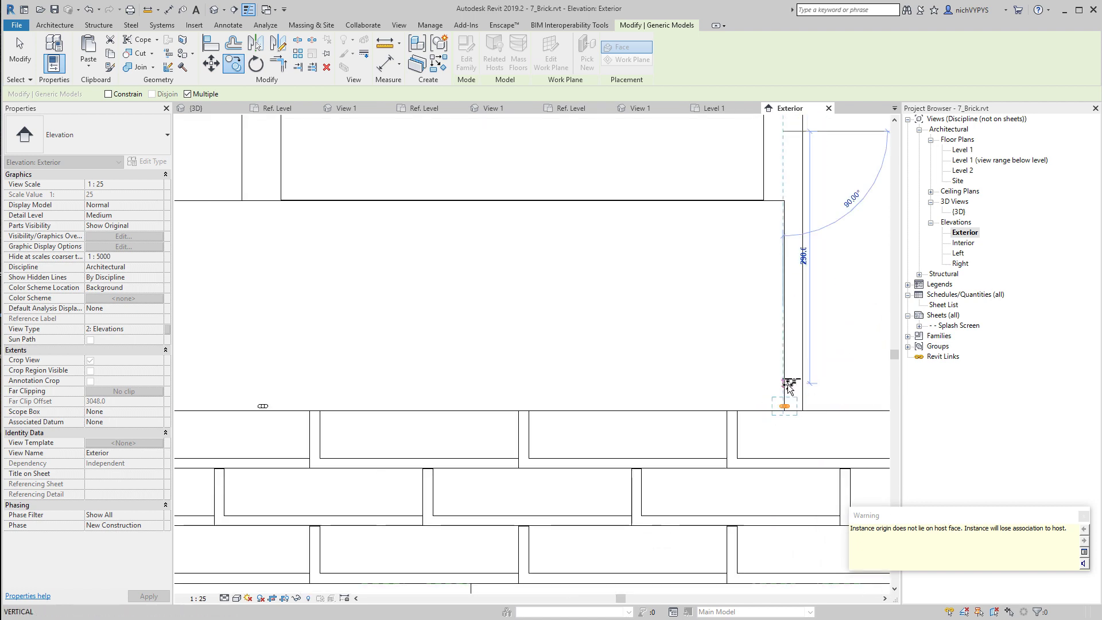
key("Escape")
key("Escape")
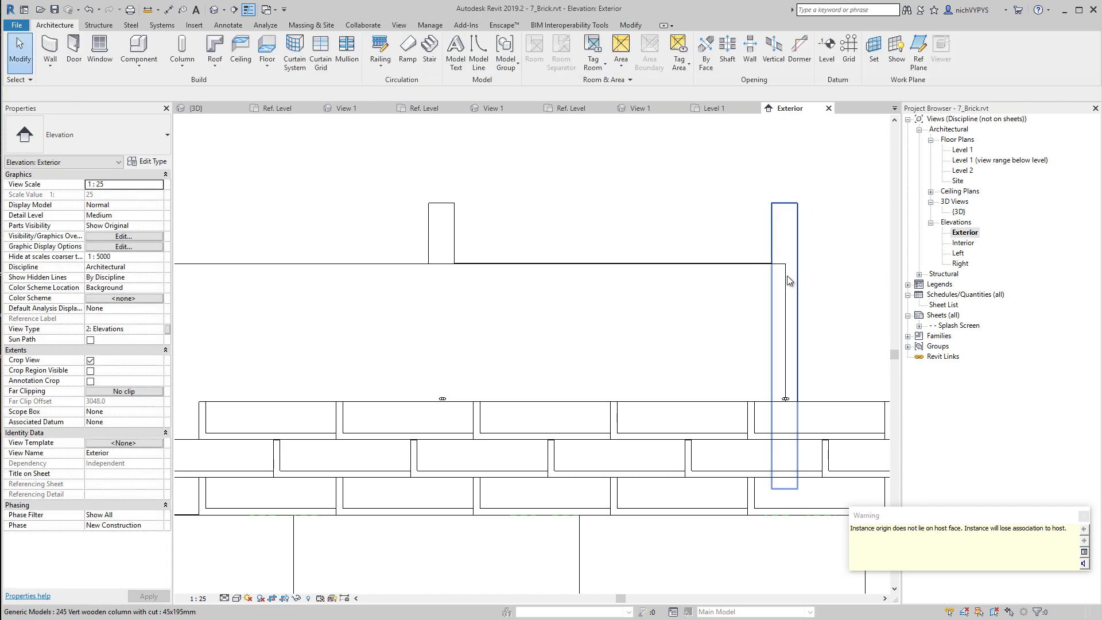
key("Tab")
Extend the Wind Tight Barrier slightly right and check both wall ties in 3D.
left_click(786, 284)
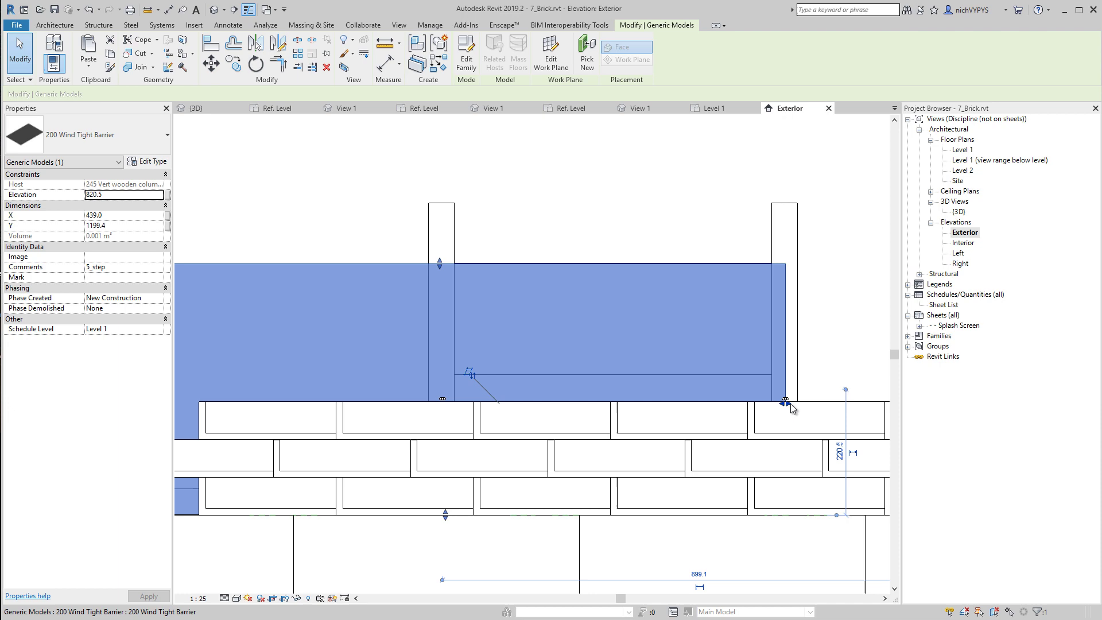
left_click_drag(787, 406, 790, 404)
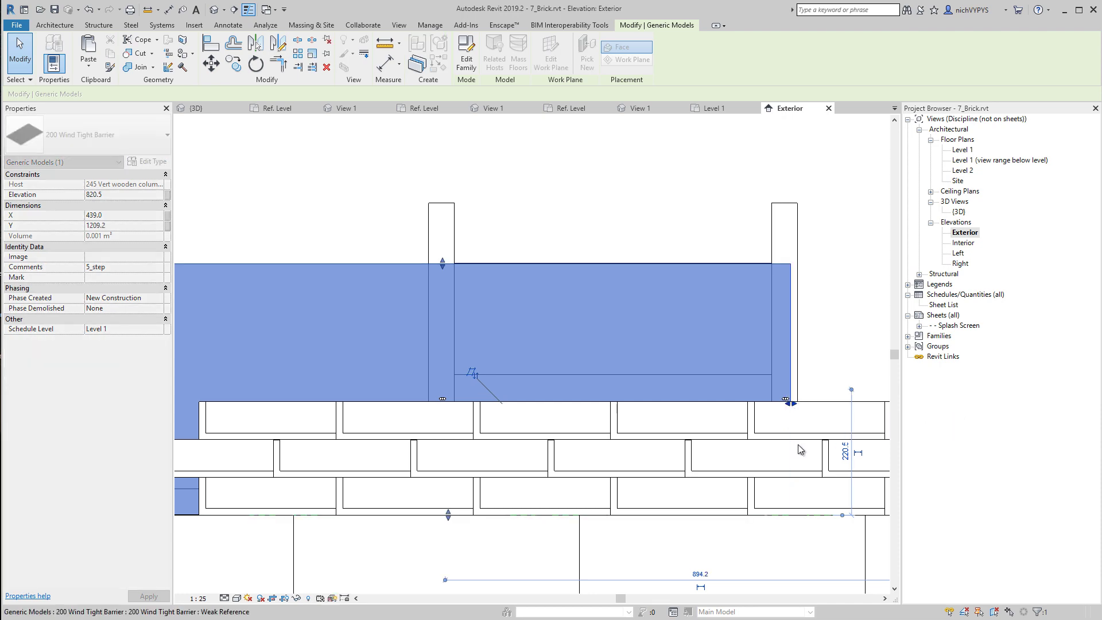
left_click(831, 360)
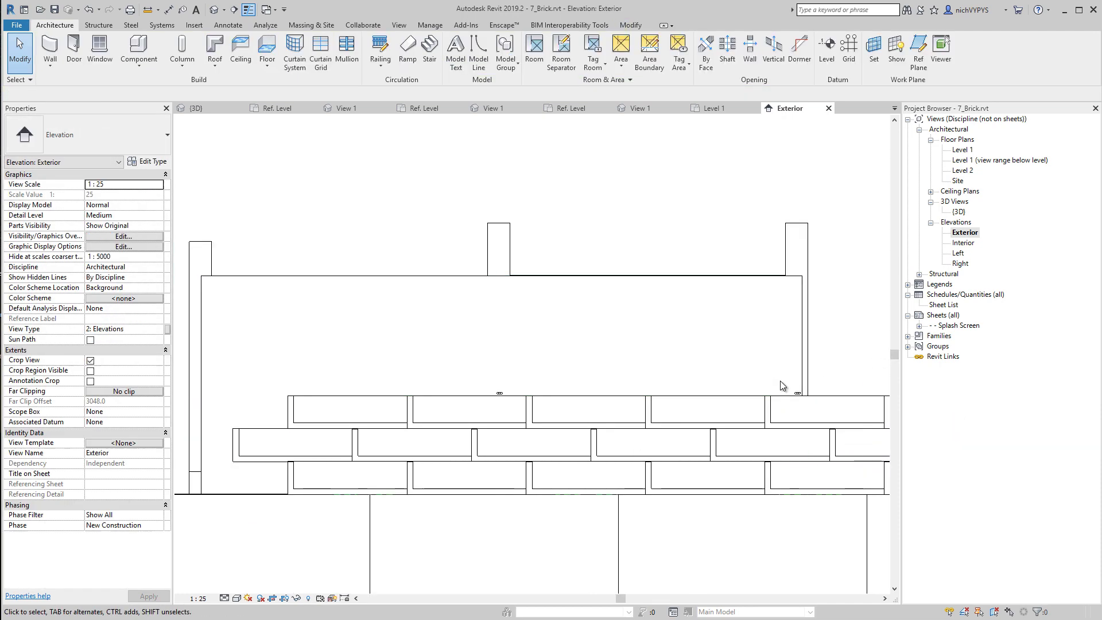
scroll(801, 391, "up", 3)
scroll(801, 392, "down", 3)
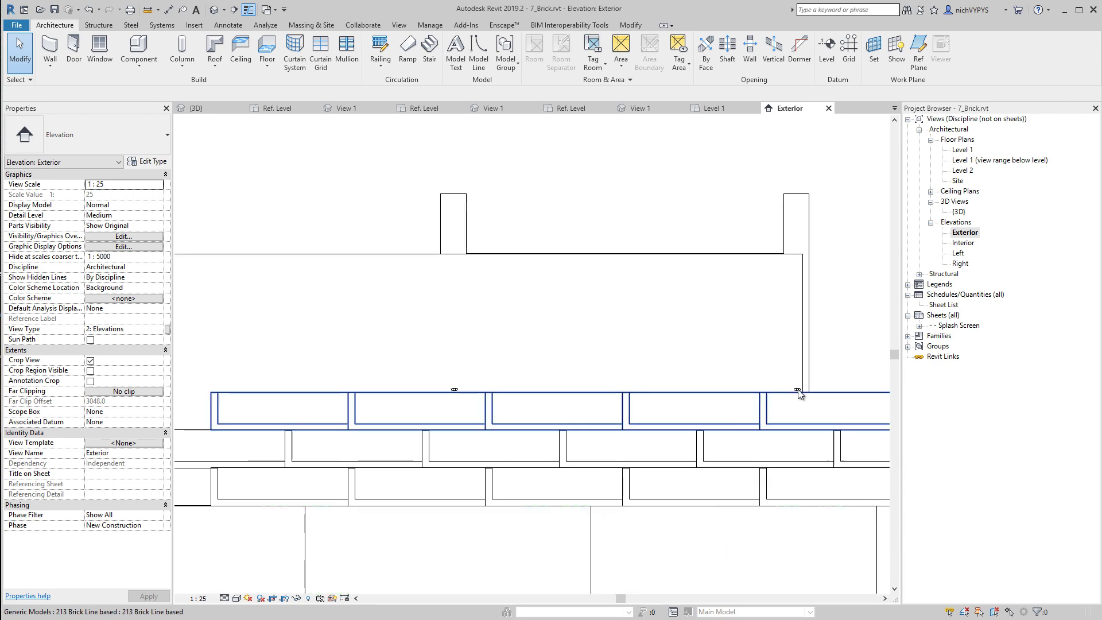
scroll(799, 393, "down", 3)
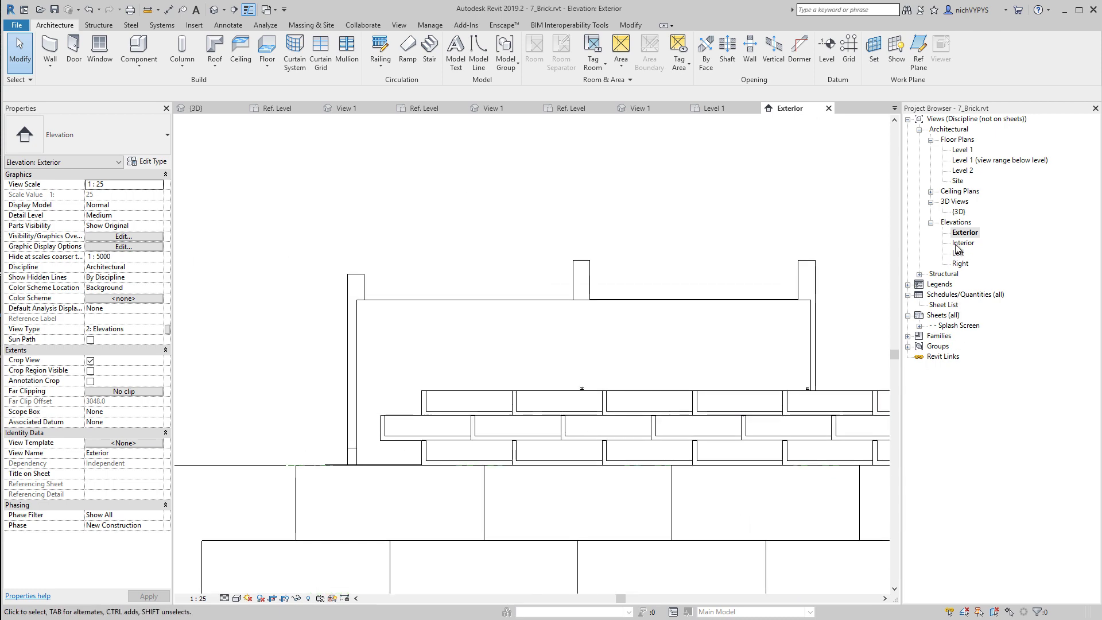
double_click(958, 211)
scroll(722, 422, "up", 4)
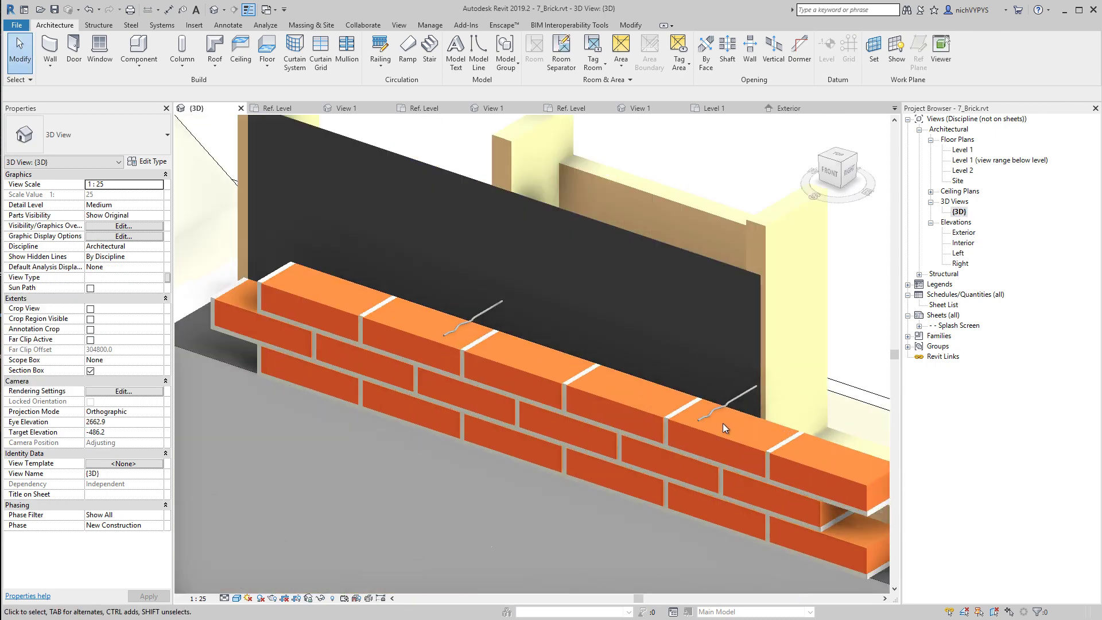